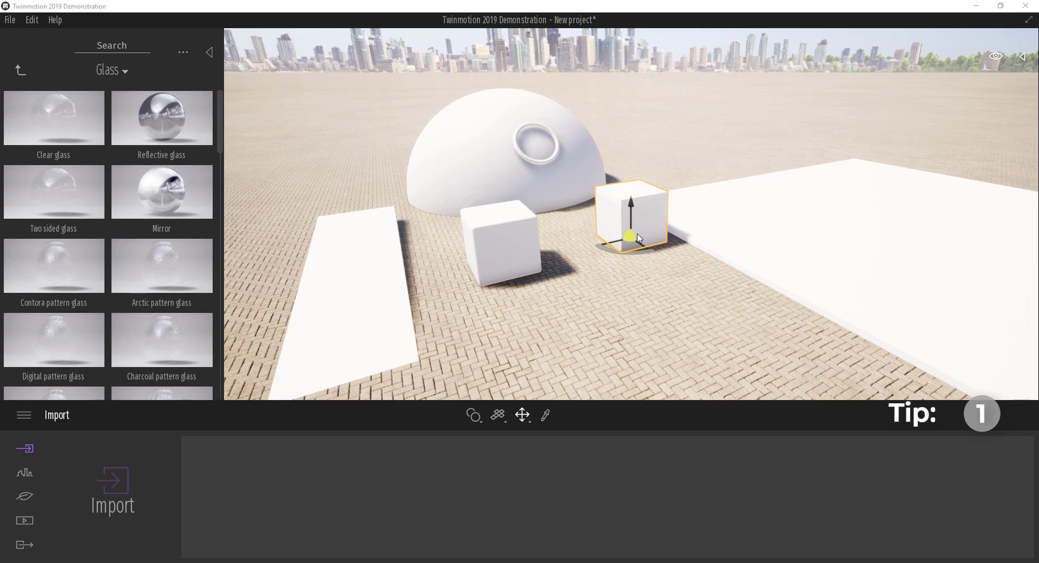
Switch the selected cube's transform gizmo to Scale, and continue cycling through the transform modes.
left_click(525, 417)
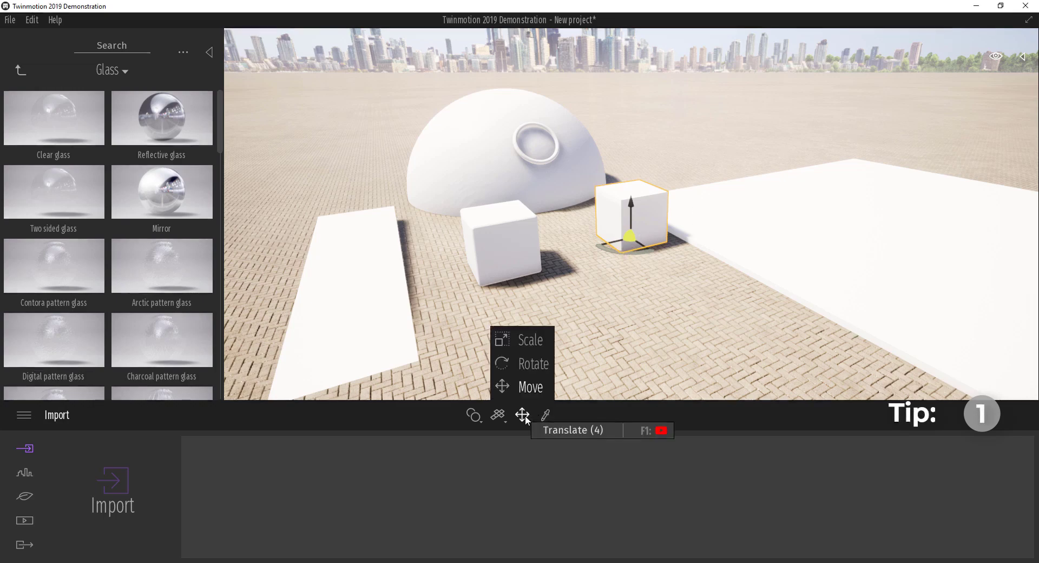
left_click(525, 363)
left_click(537, 339)
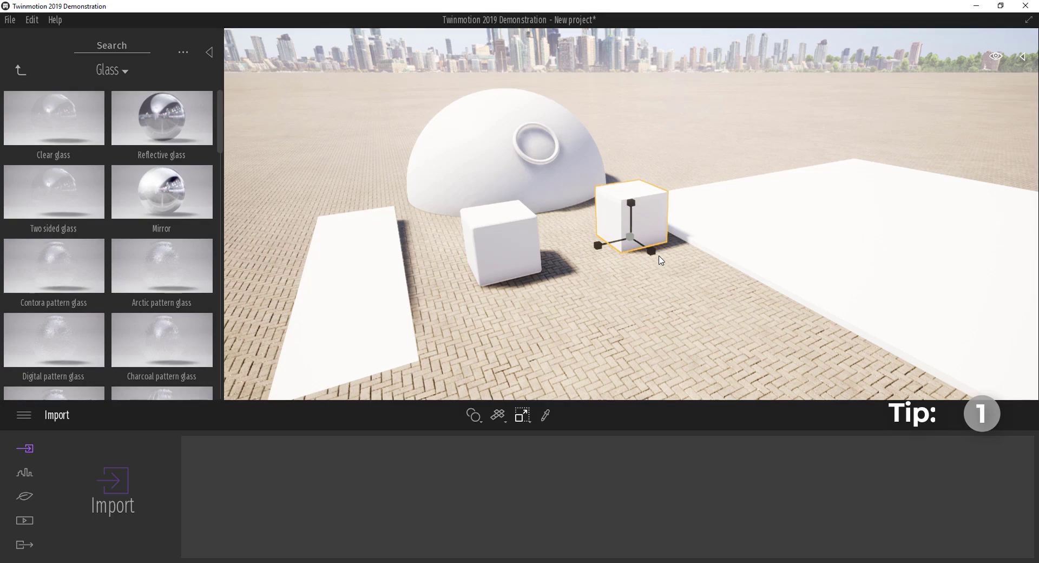
key("space")
key("space")
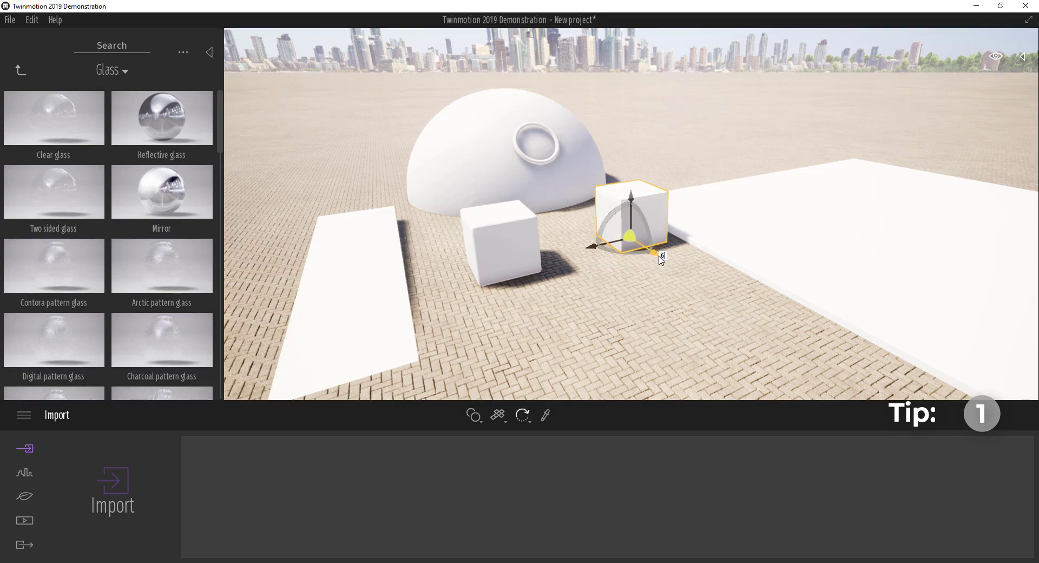
Cycle the selected cube's gizmo repeatedly through the Move, Rotate and Scale modes, ending on Move.
left_click(683, 306)
left_click(657, 238)
key("space")
key("space")
key("space")
key("space")
key("space")
key("space")
key("space")
key("space")
key("space")
key("space")
key("space")
key("space")
key("space")
key("space")
key("space")
key("space")
key("space")
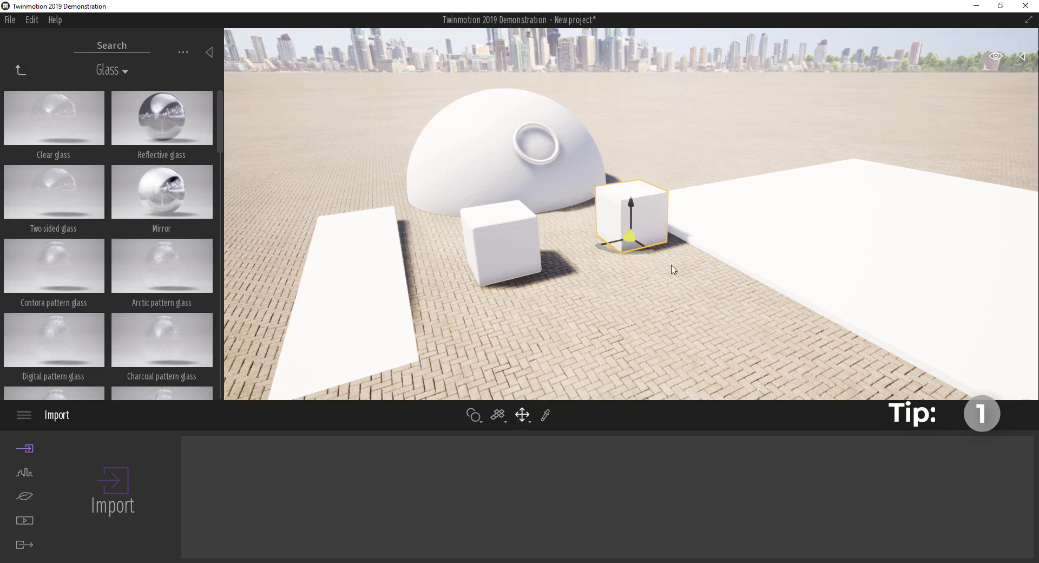
Pick the large flat slab's material and change its color to pink (RGB 255, 109, 149).
left_click(546, 418)
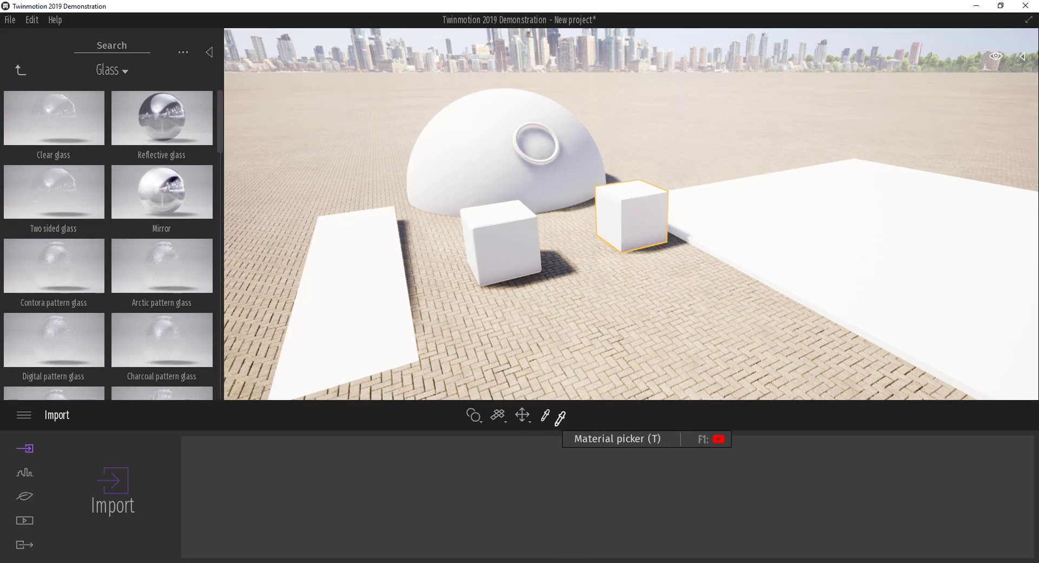
left_click(809, 255)
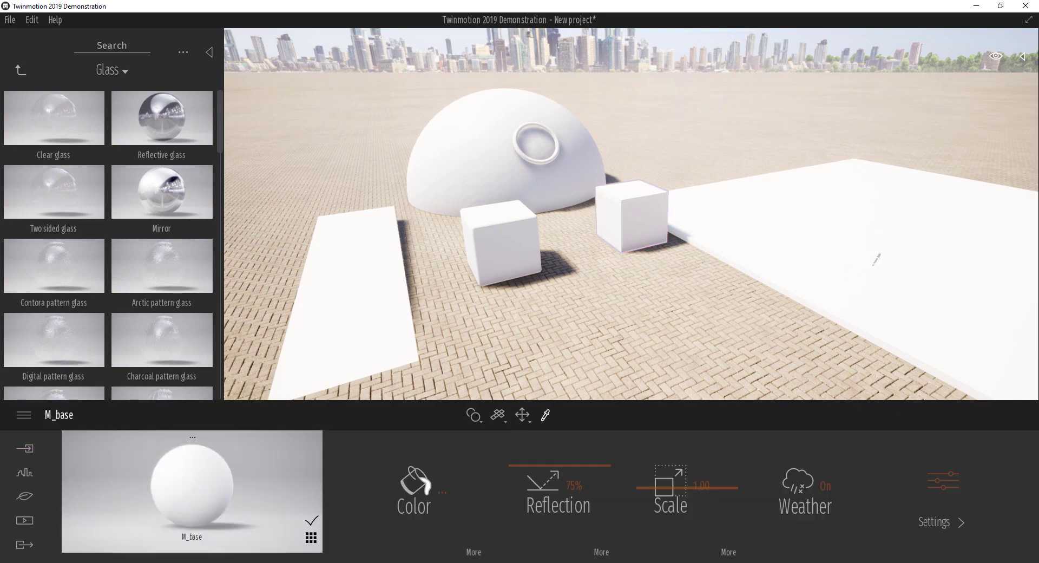
left_click(430, 484)
left_click(456, 265)
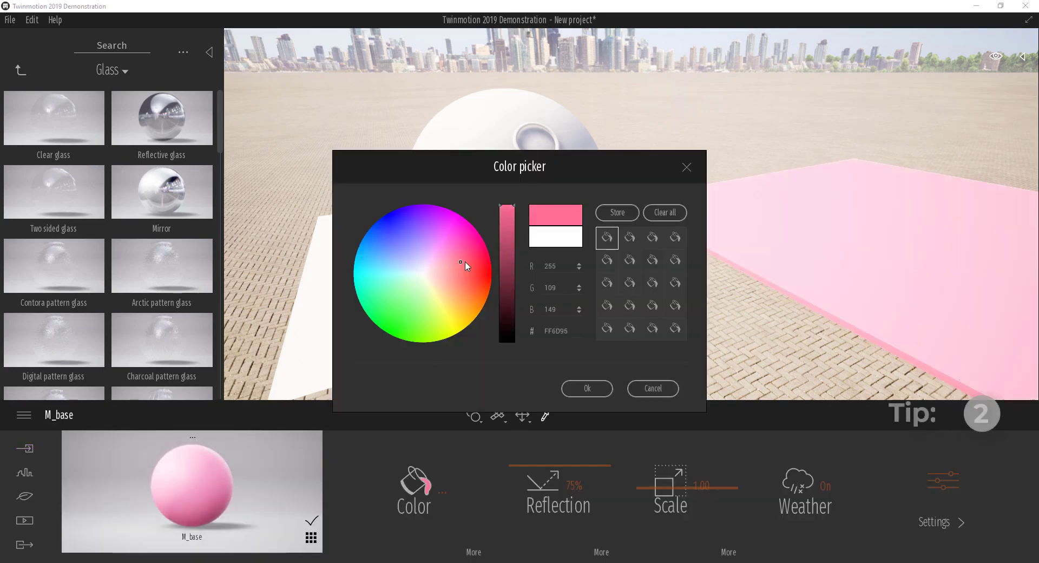
left_click(582, 387)
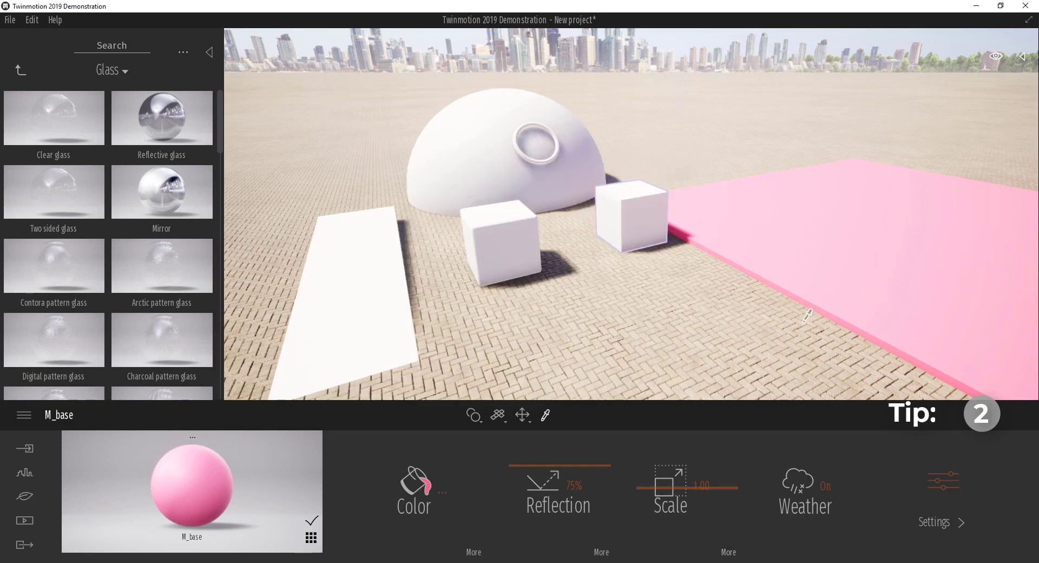
Apply the Clean brick 02 material to the large flat slab and set its texture scale to 2.26.
left_click(22, 71)
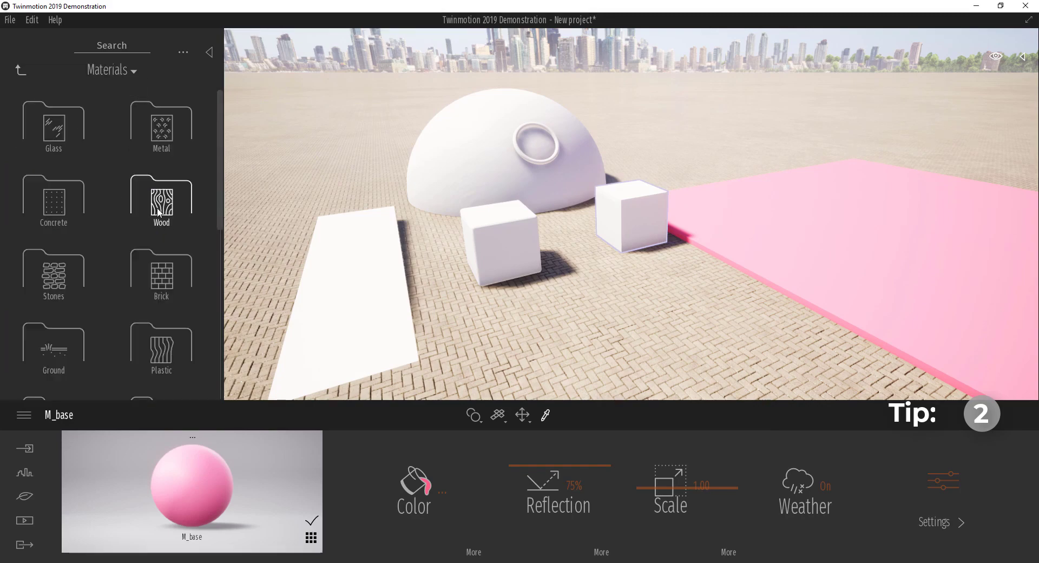
left_click(173, 283)
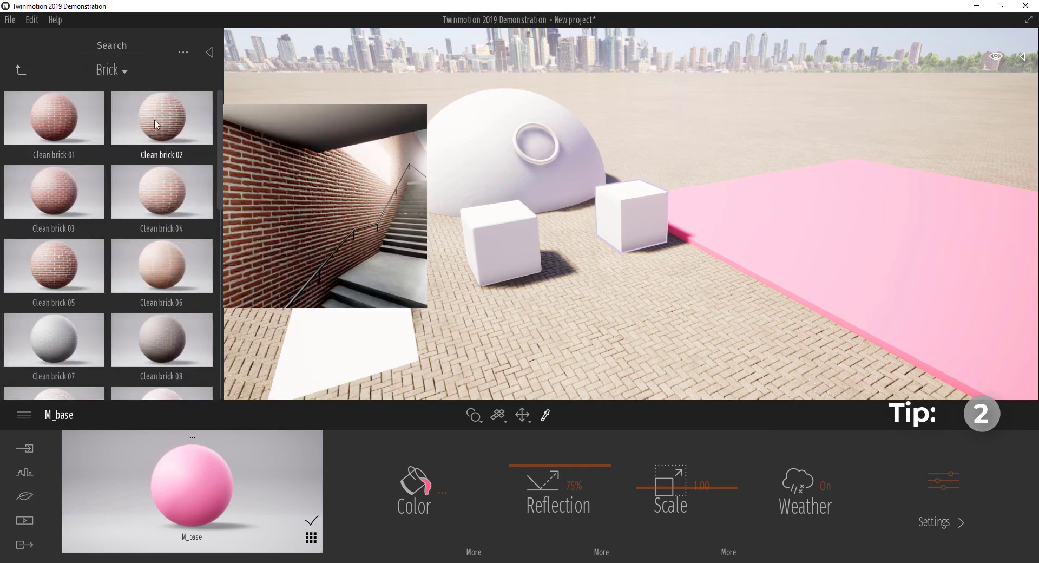
left_click_drag(139, 112, 784, 246)
left_click(833, 267)
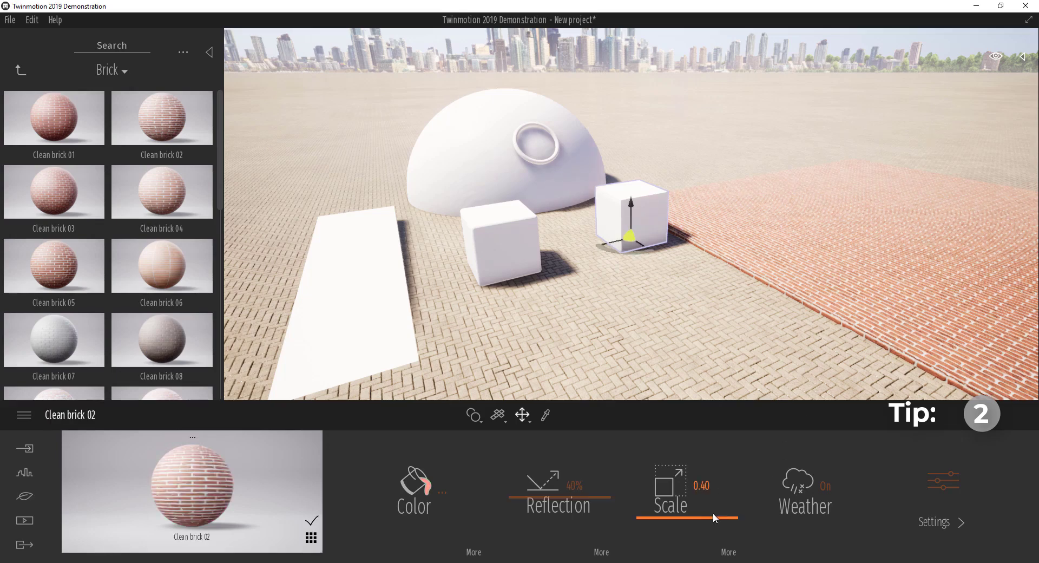
left_click_drag(715, 517, 781, 335)
middle_click_drag(865, 303, 698, 233, "shift")
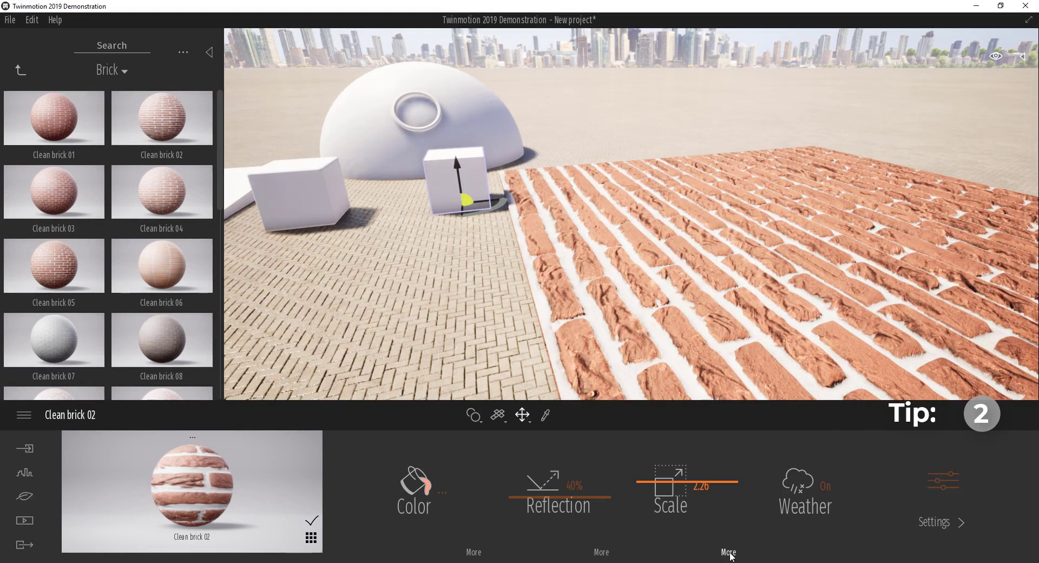
Open the detailed scale settings of the brick material, try rotating the texture, and reset its rotation to 0°.
left_click(729, 552)
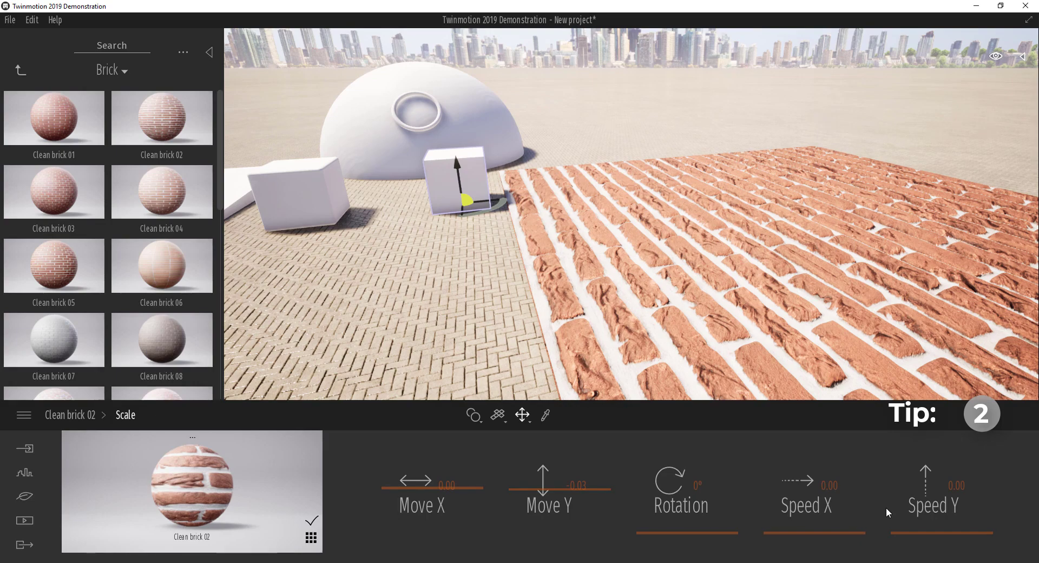
left_click_drag(665, 532, 671, 506)
left_click(706, 482)
type("0")
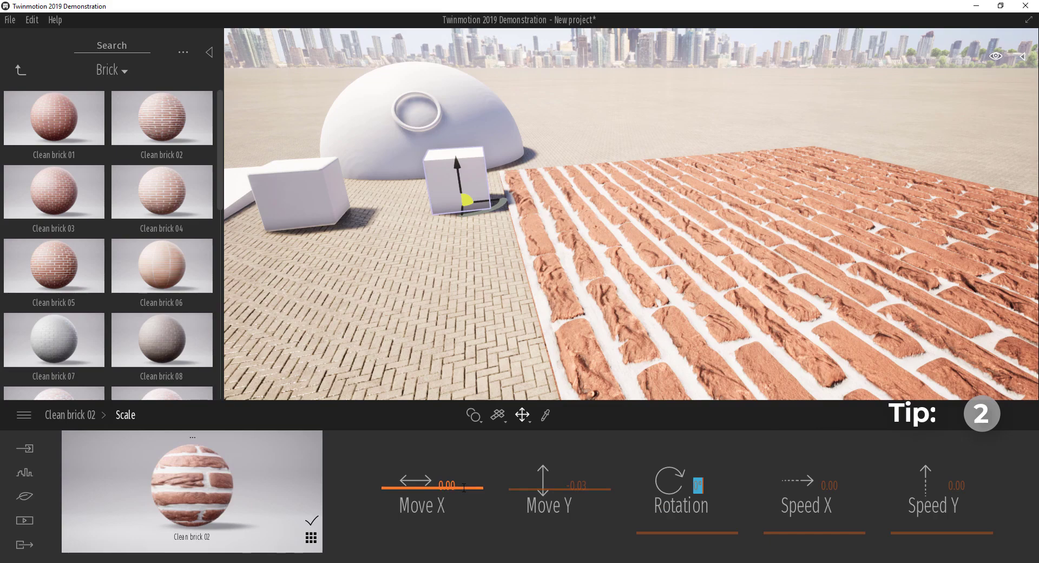
Set the brick texture's Move X offset to 0.22 and its Speed X to 0.57.
left_click_drag(420, 488, 419, 477)
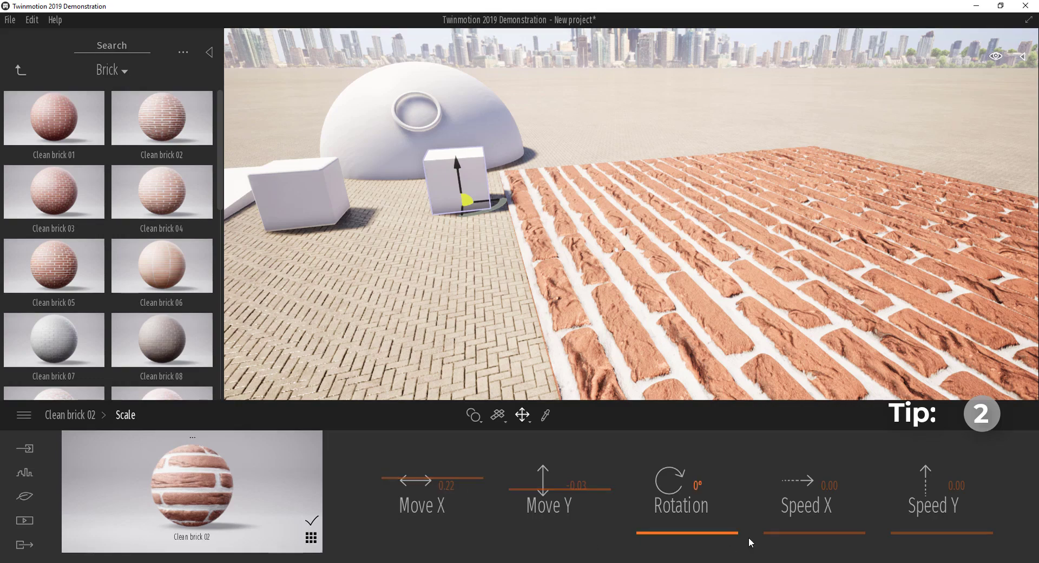
left_click_drag(776, 536, 772, 527)
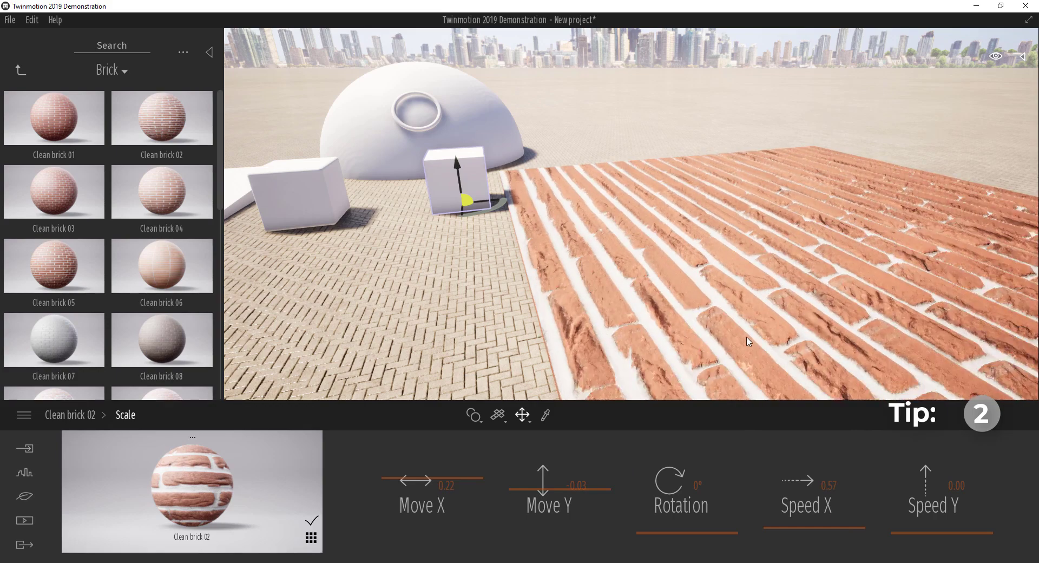
Examine the brick slab and surrounding objects from several distances and angles.
scroll(687, 334, "down", 5)
middle_click_drag(578, 313, 639, 276, "shift")
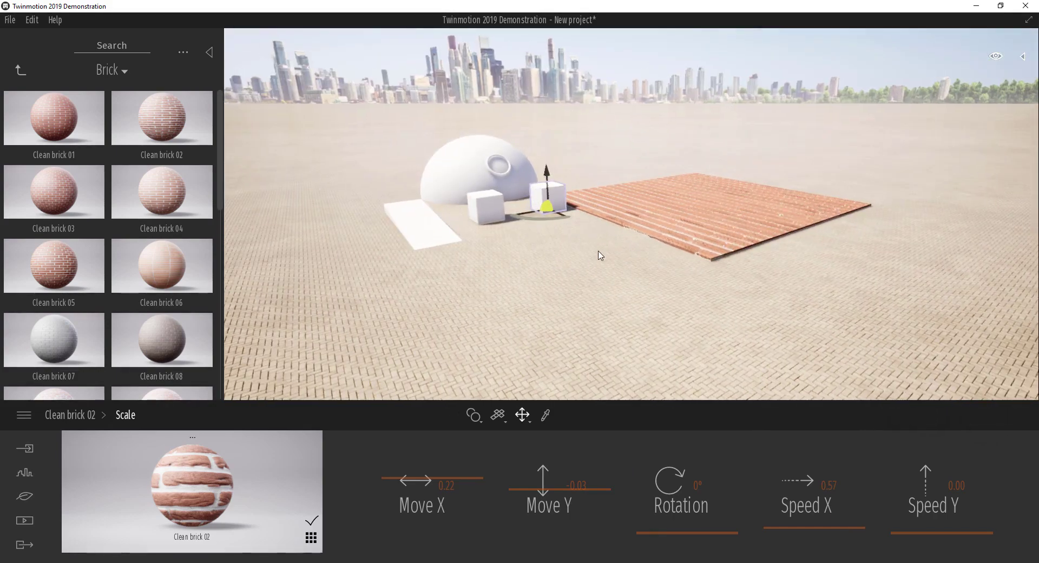
scroll(594, 205, "up", 4)
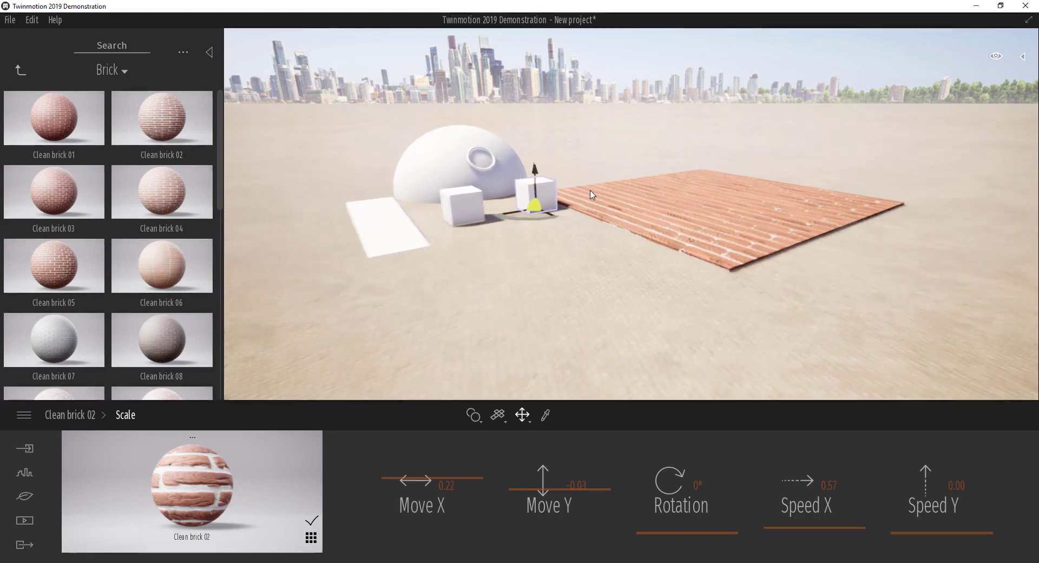
middle_click_drag(600, 231, 602, 200, "shift")
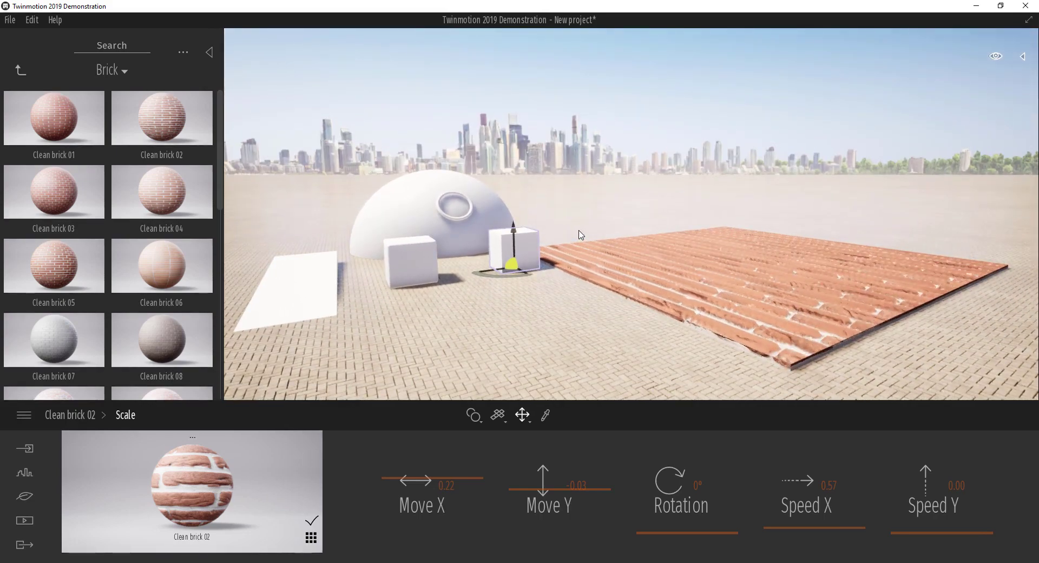
scroll(581, 234, "up", 5)
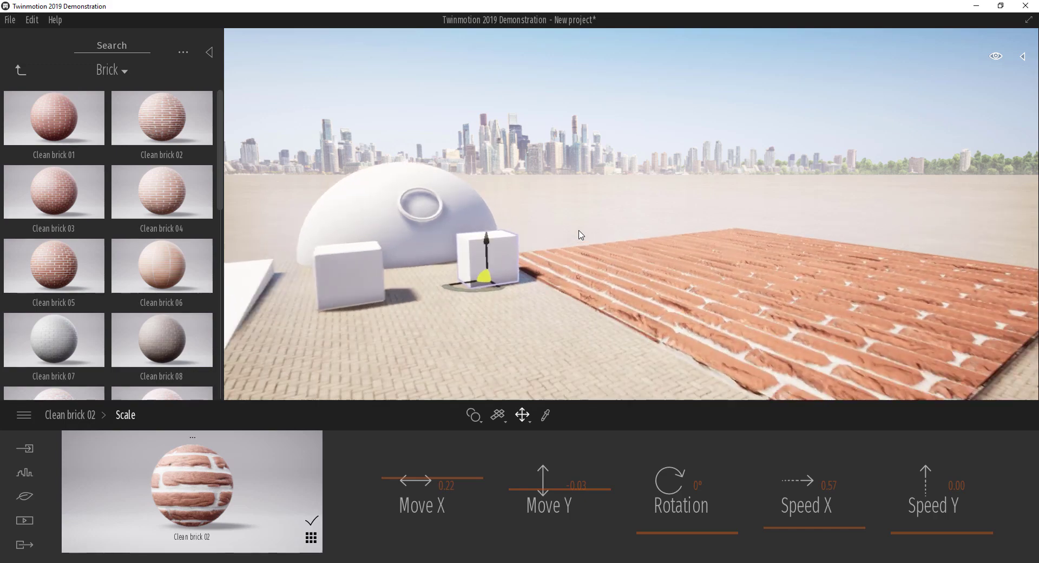
scroll(580, 234, "up", 5)
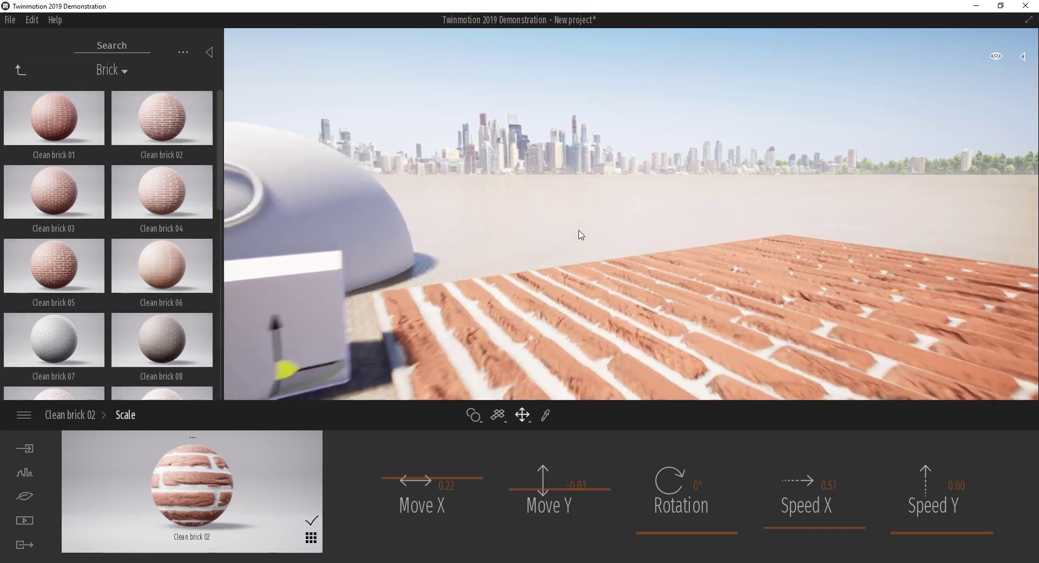
scroll(581, 233, "down", 10)
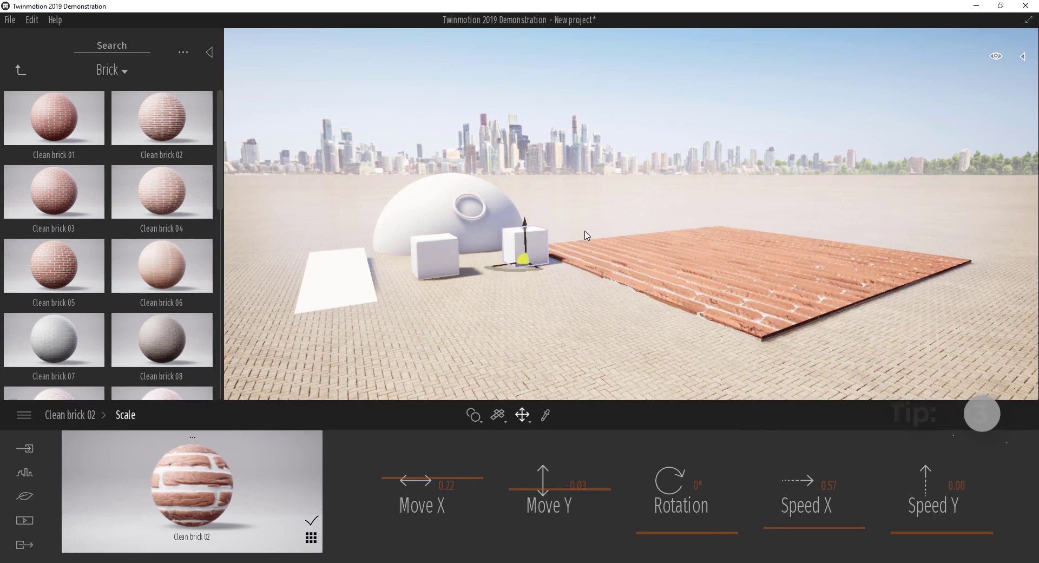
scroll(585, 213, "up", 5)
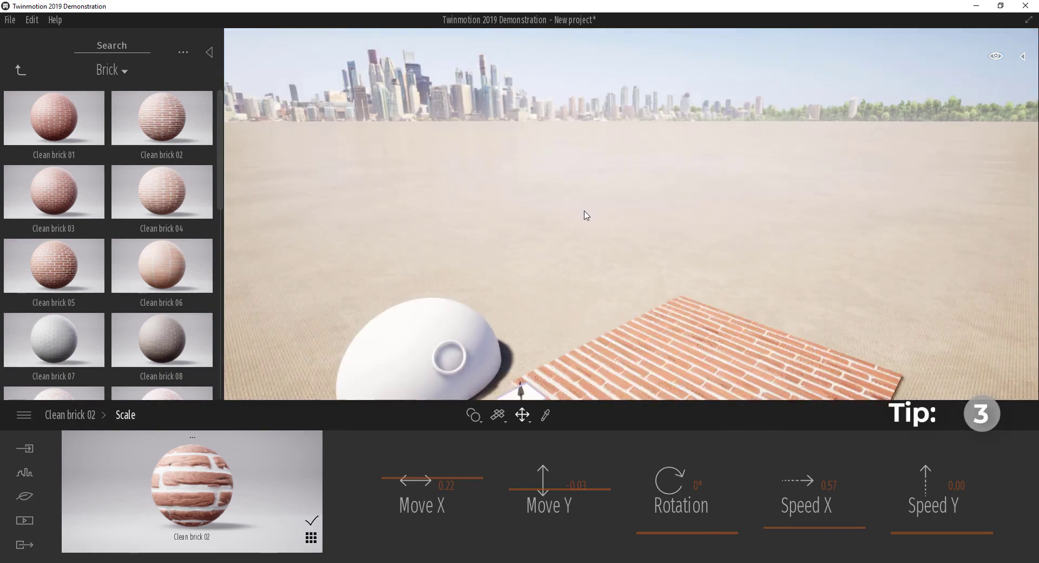
middle_click_drag(587, 222, 588, 162, "shift")
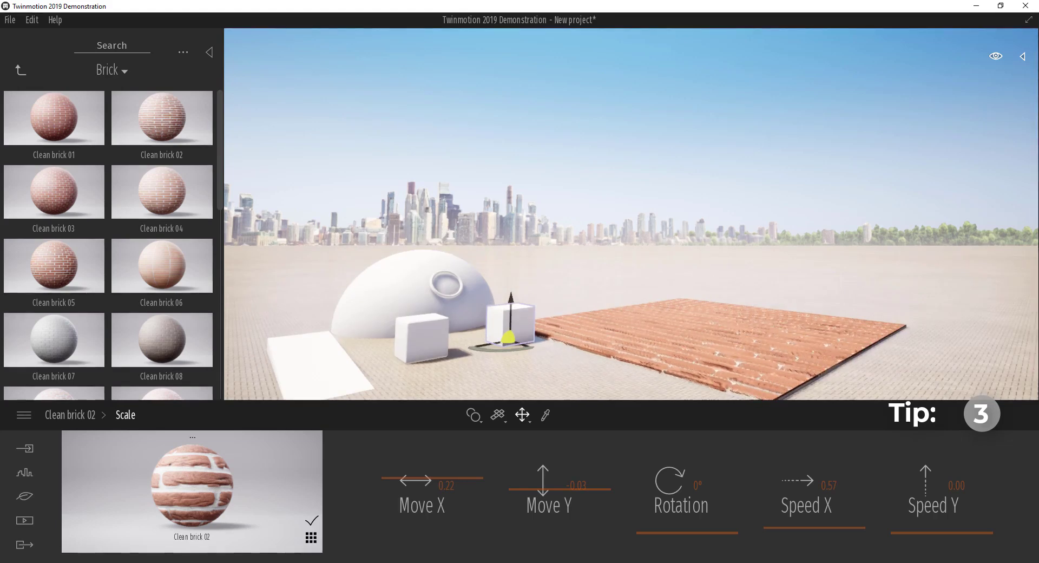
Fly the camera toward and away from the objects, and view the scene from a higher viewpoint.
key("w")
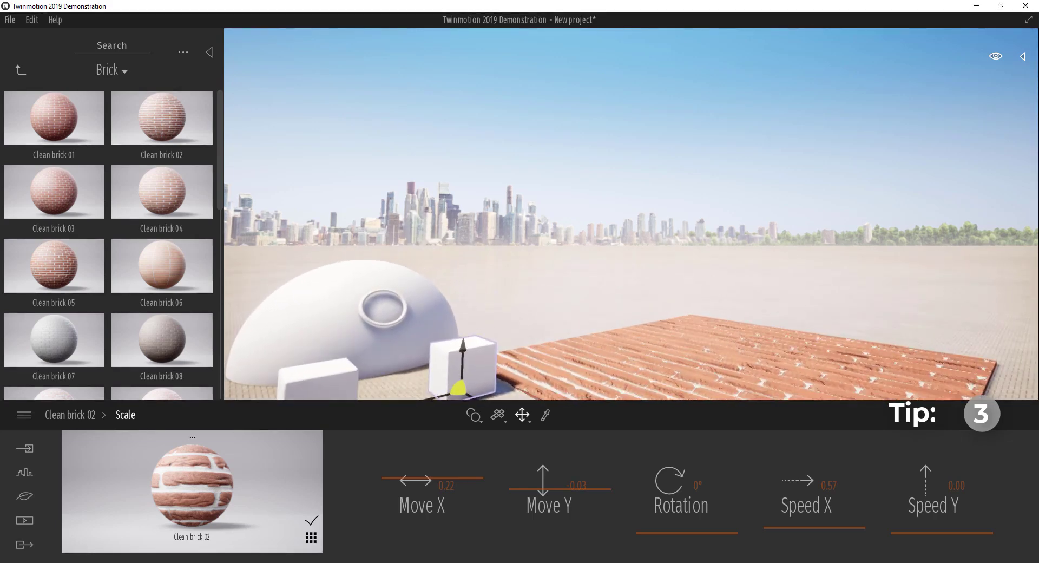
key("Up")
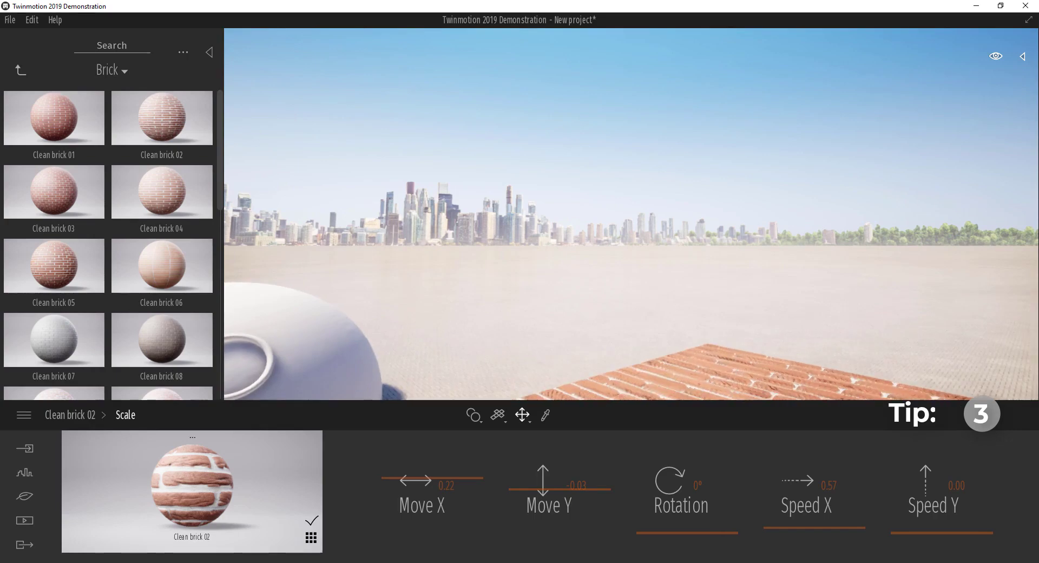
key("Down")
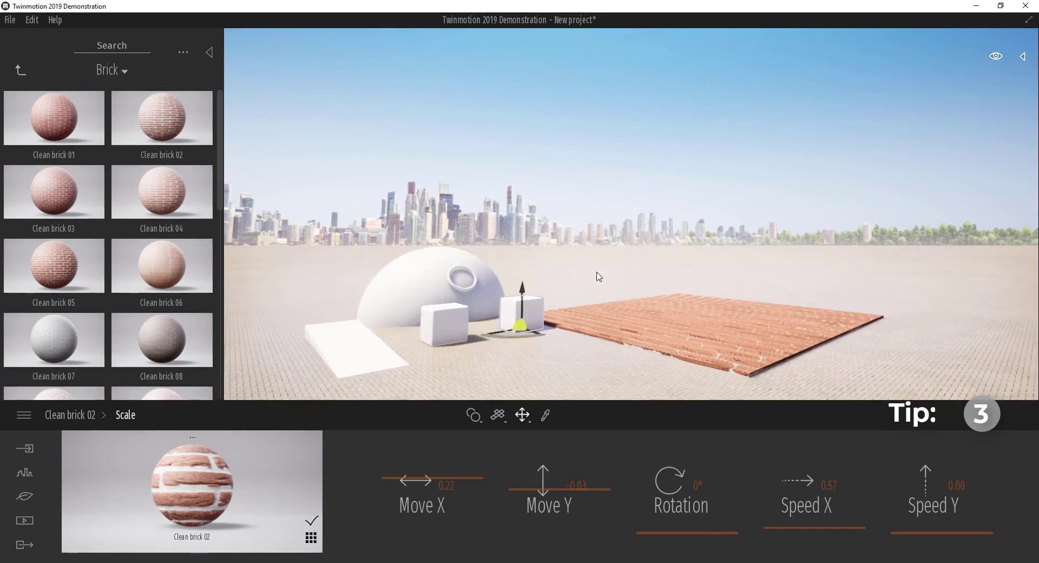
key("Up")
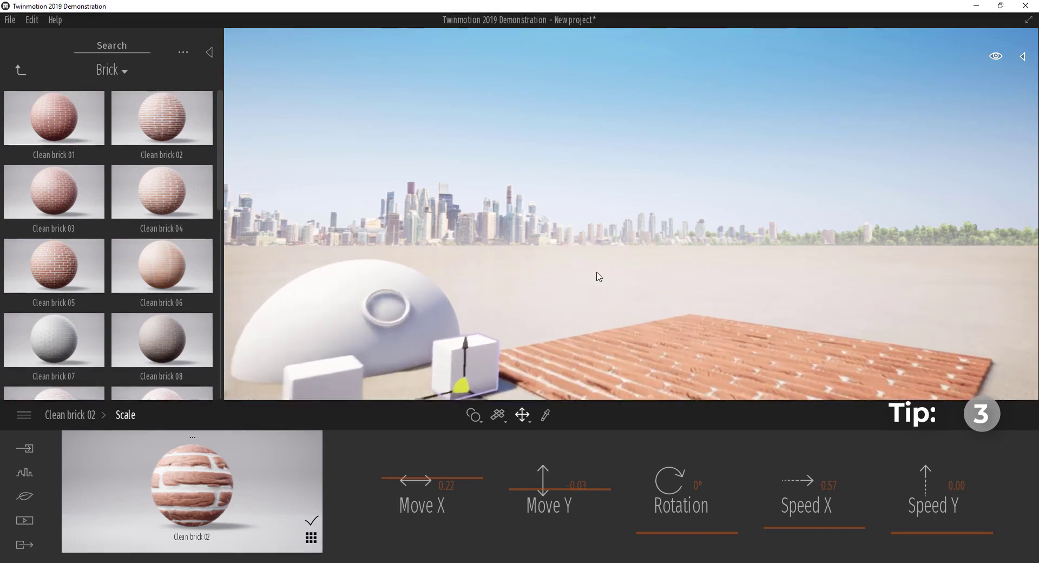
key("Down")
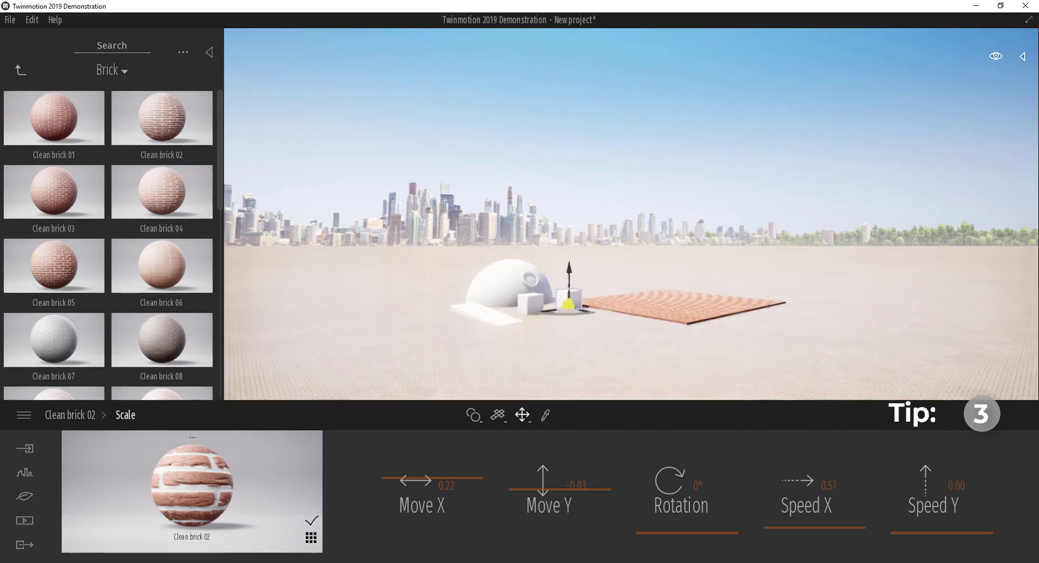
key("e")
middle_click_drag(599, 278, 585, 341, "shift")
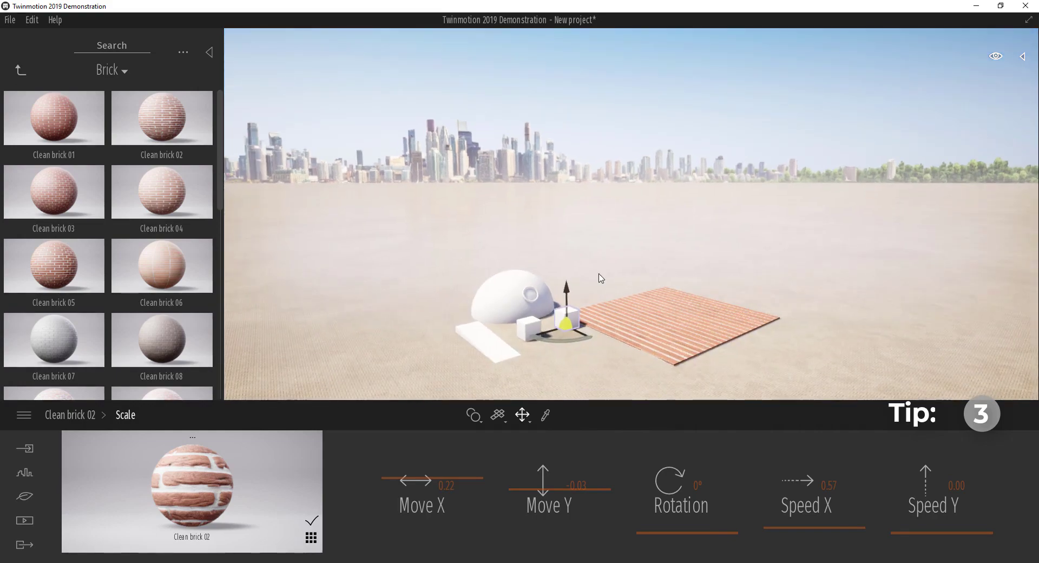
key("Up")
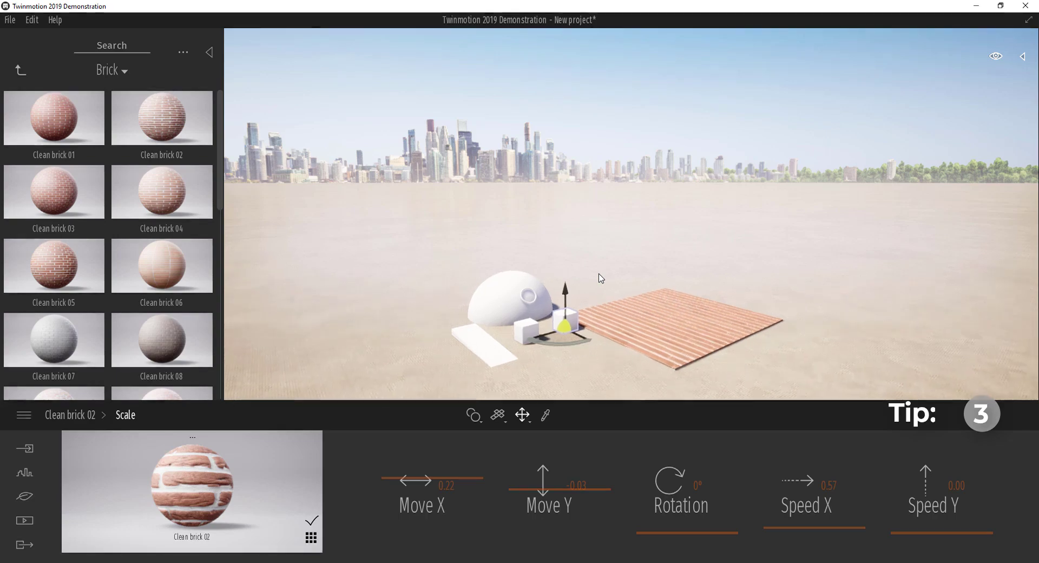
key("Up")
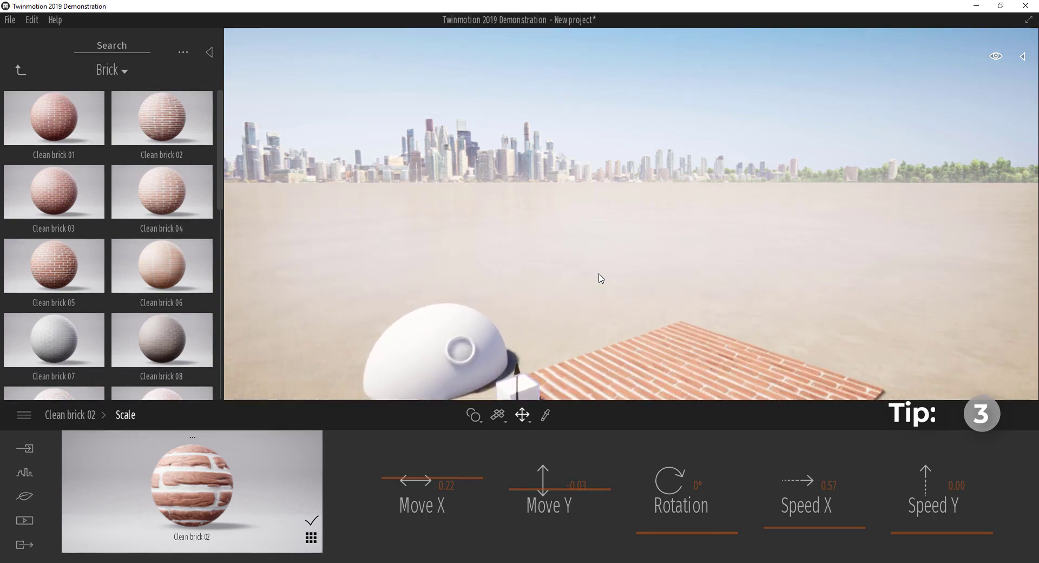
key("Up")
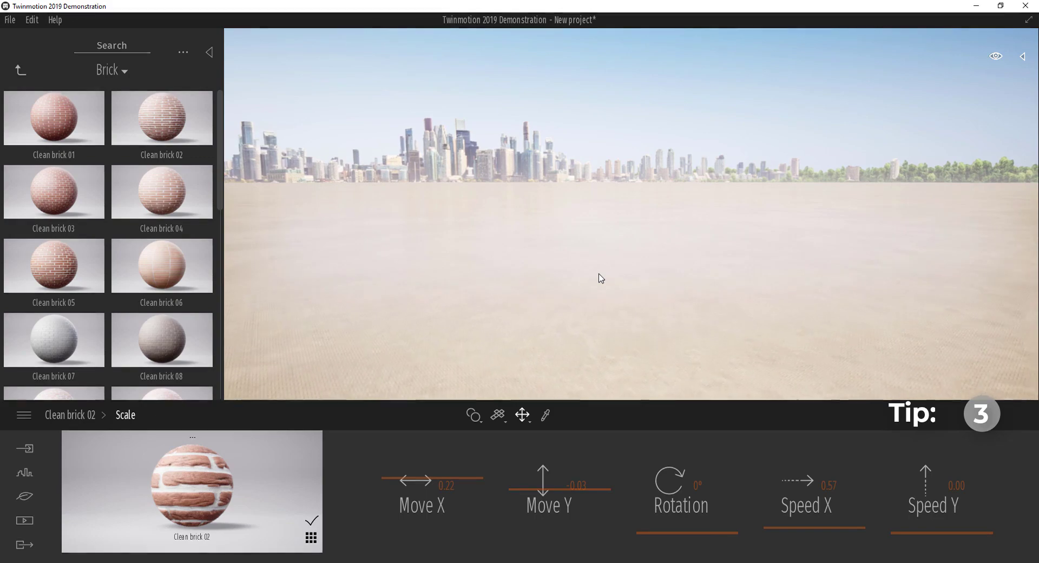
key("Down")
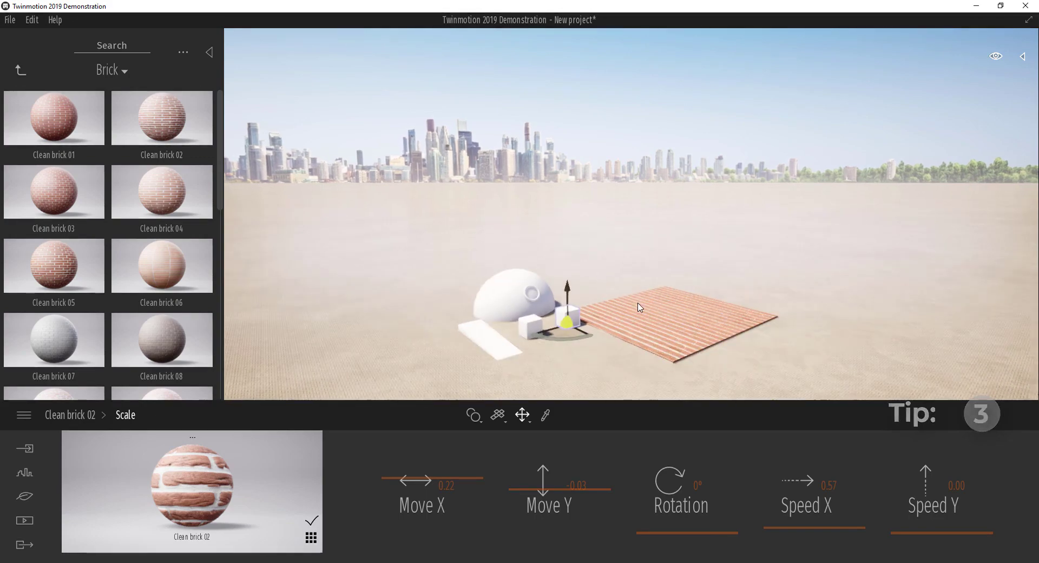
middle_click_drag(654, 324, 599, 331, "shift")
scroll(568, 339, "up", 1)
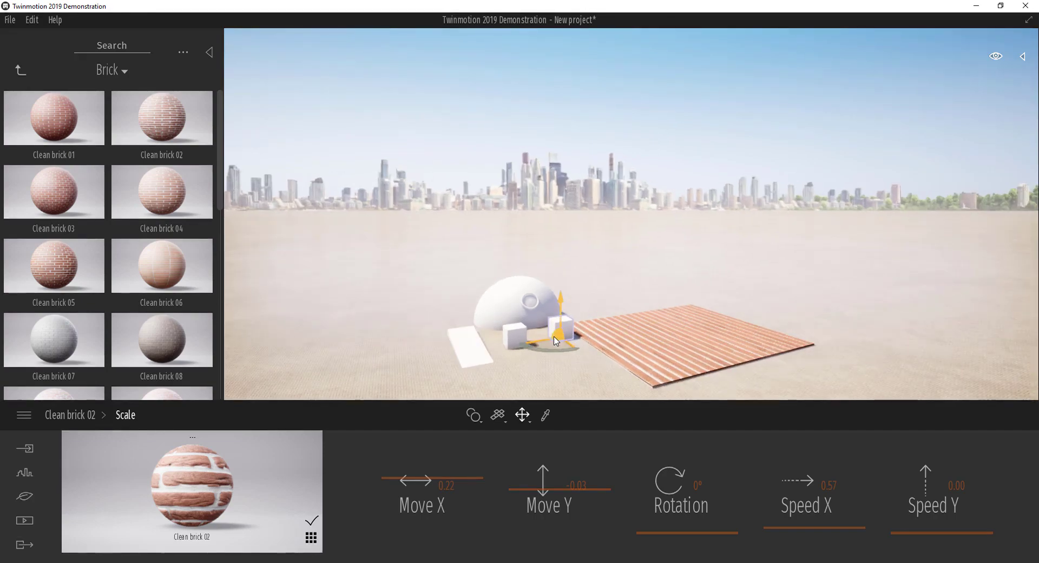
Focus the view on the selected box beside the dome, and set the angle snap in the preferences to 45°.
key("f")
scroll(733, 254, "down", 5)
middle_click_drag(733, 254, 712, 243, "shift")
left_click_drag(713, 243, 596, 283)
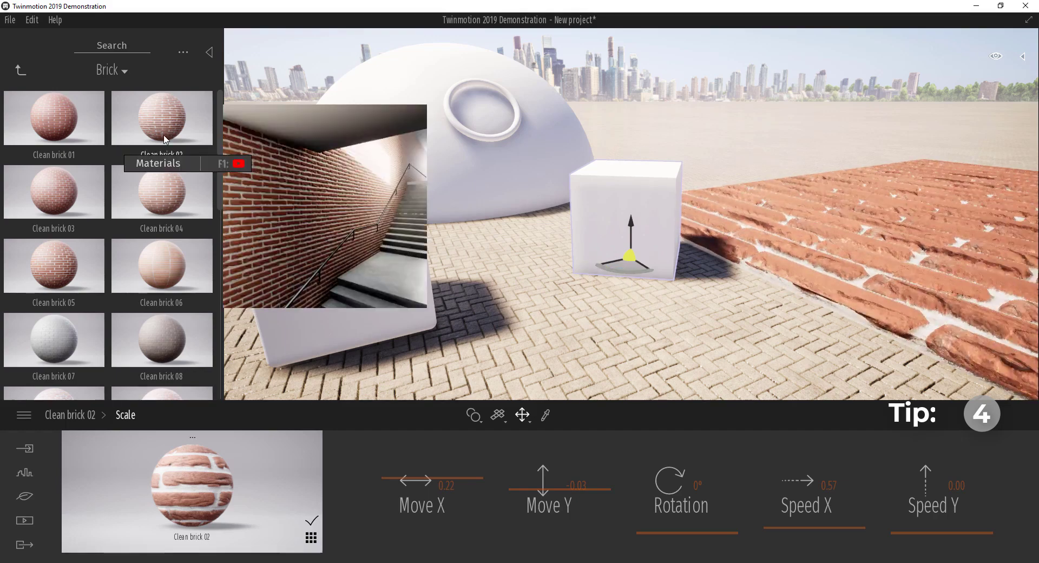
left_click(34, 22)
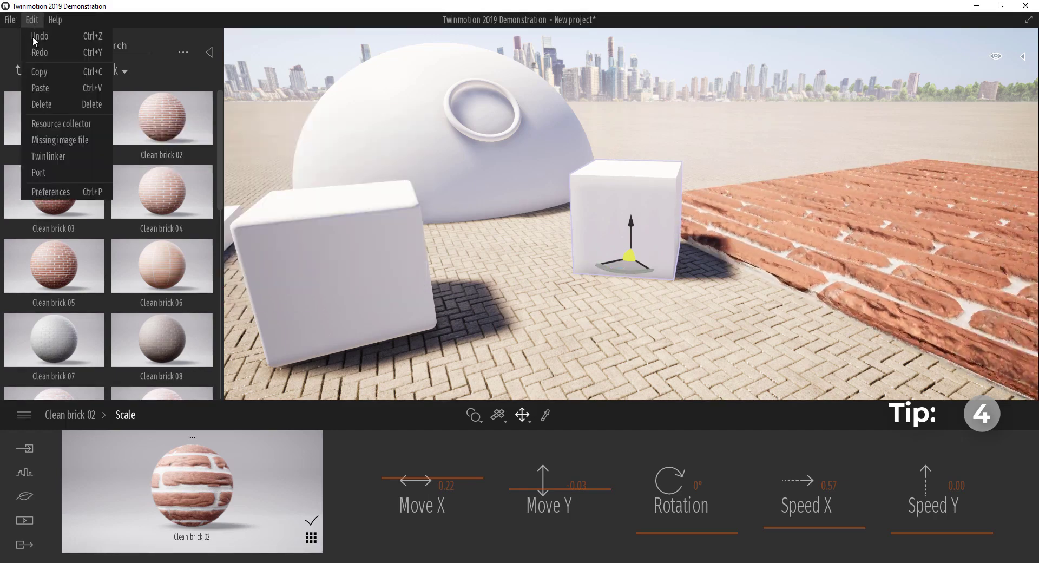
mouse_move(56, 196)
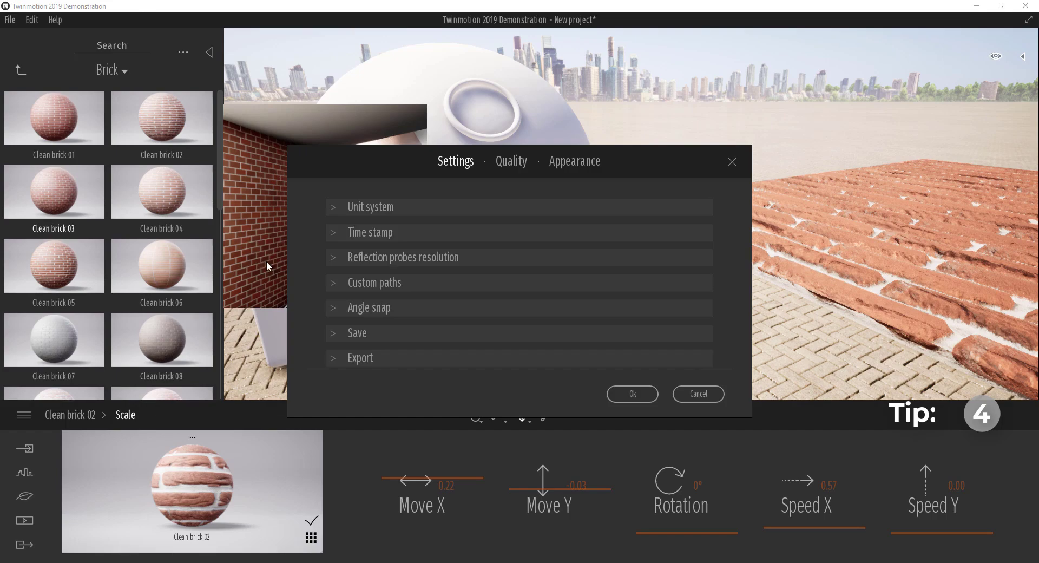
left_click(377, 308)
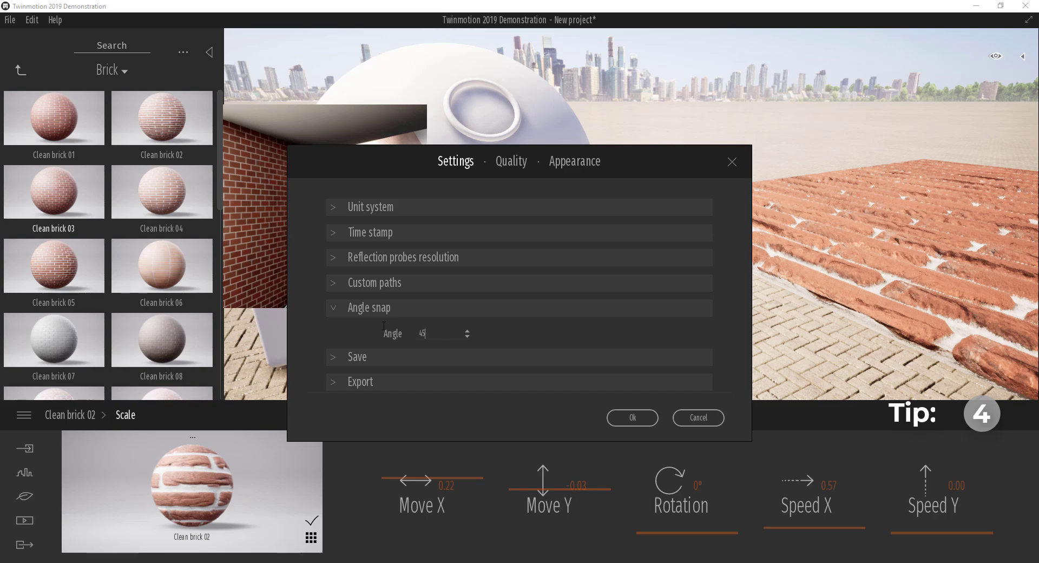
left_click(640, 421)
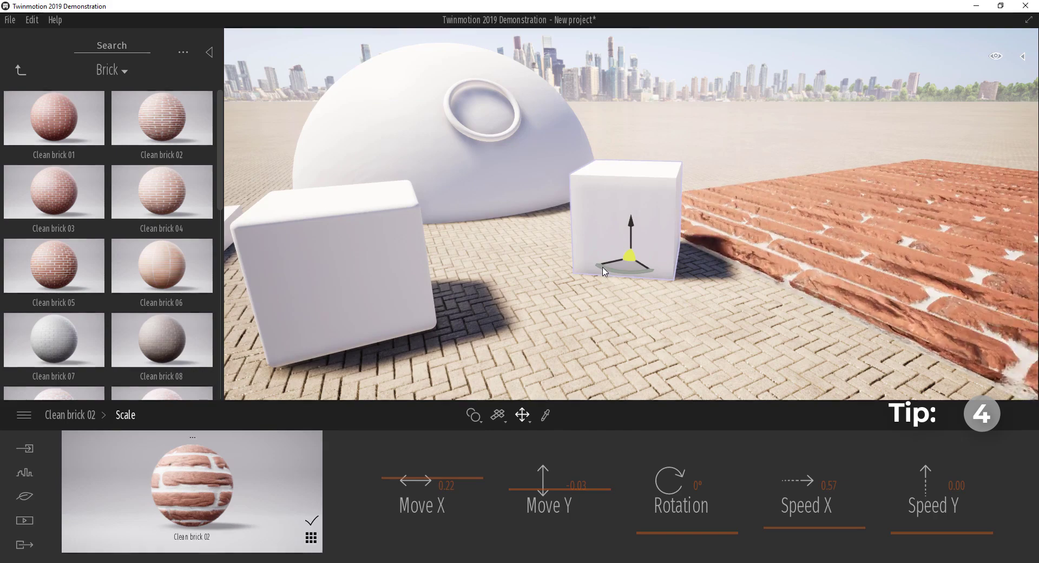
Rotate the plain box and the chamfered box horizontally using the angle snap, so each turns a corner toward the camera.
left_click_drag(606, 271, 541, 276)
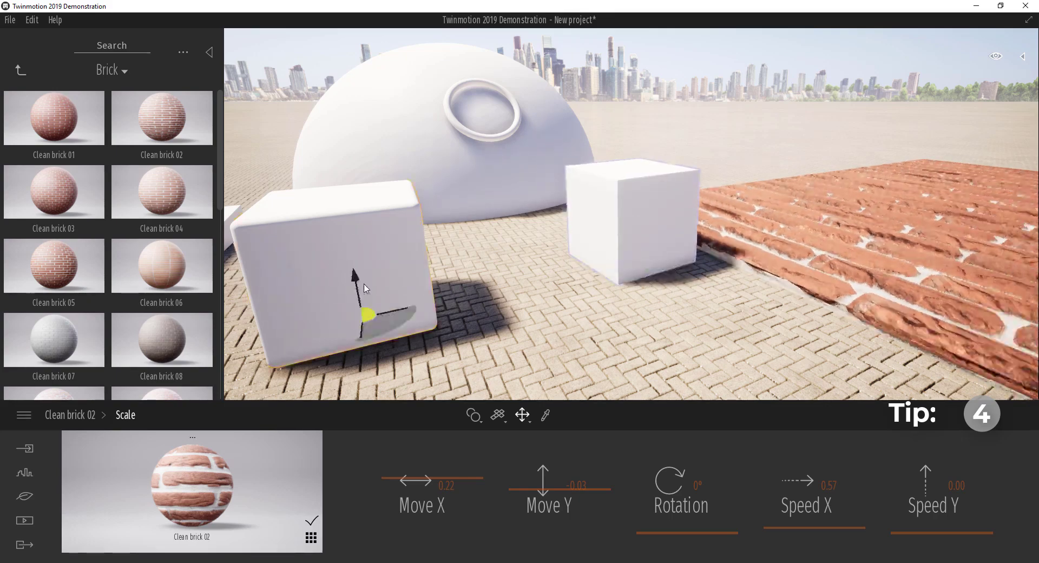
left_click(361, 282)
scroll(385, 318, "down", 3)
left_click(425, 293)
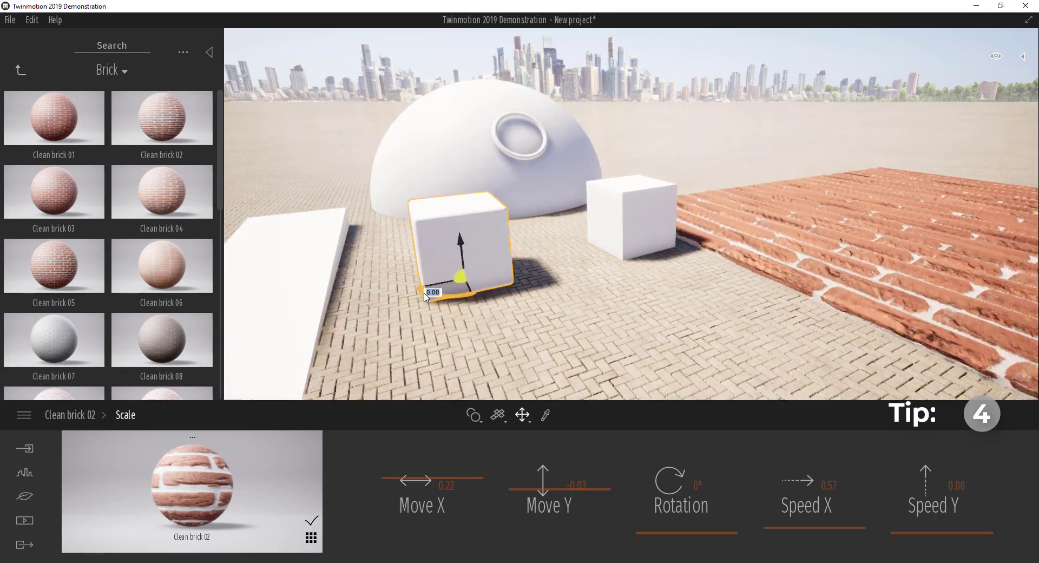
left_click_drag(459, 302, 564, 280)
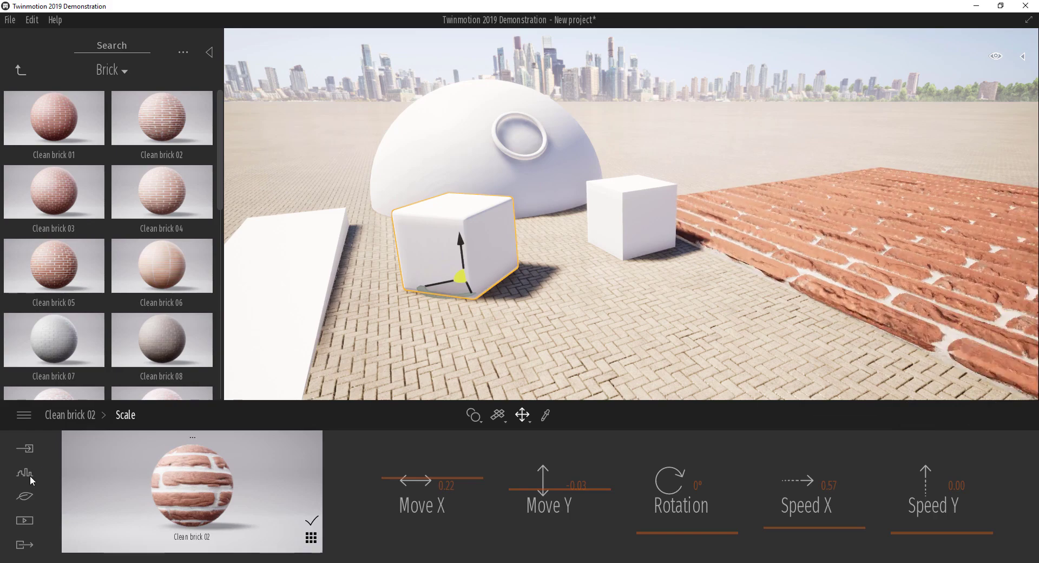
Open the urban custom path tools and frame all the objects from a higher, more distant viewpoint.
left_click(30, 477)
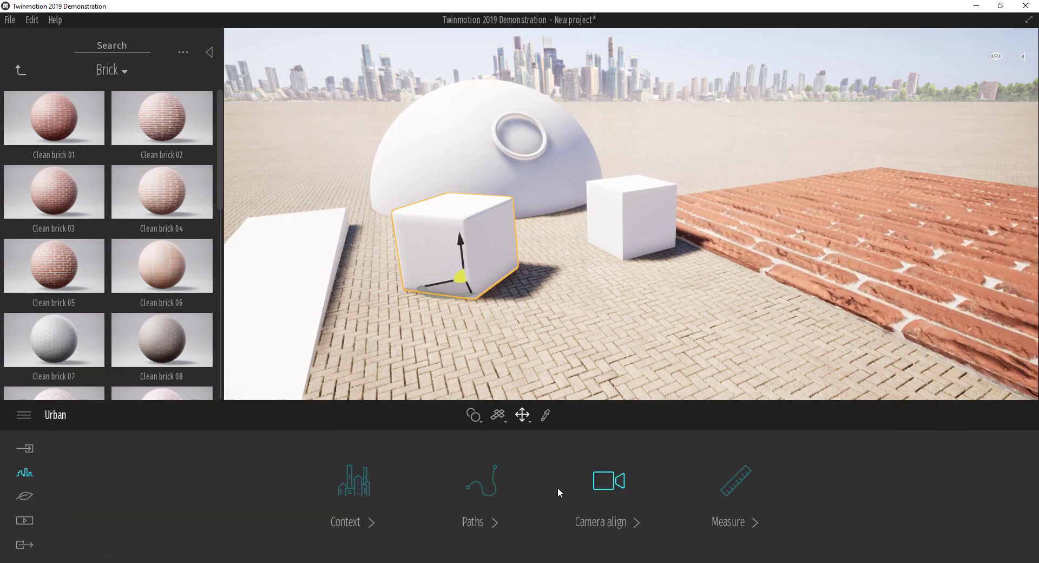
left_click(498, 494)
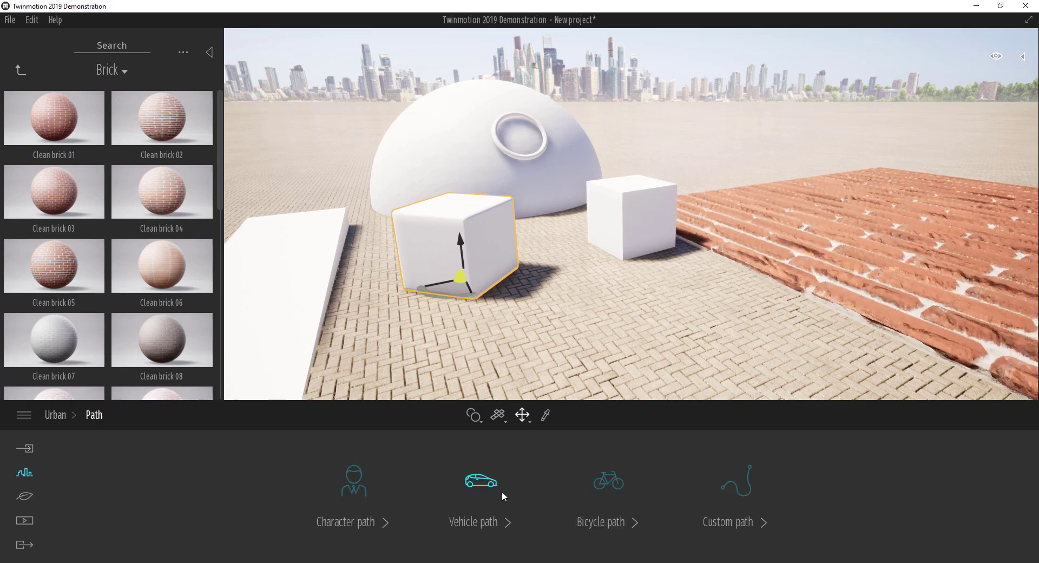
left_click(739, 497)
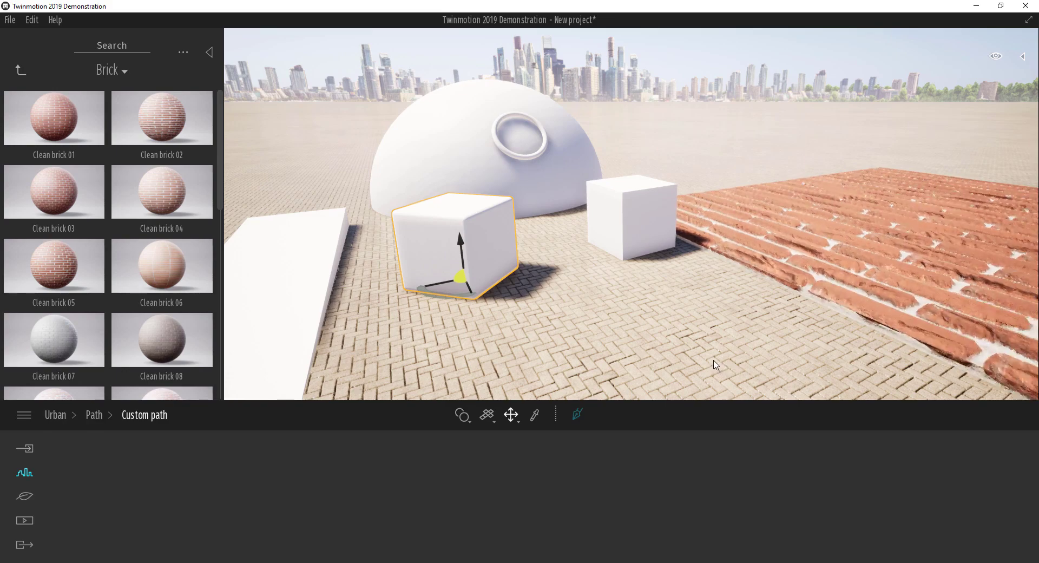
scroll(717, 365, "down", 5)
middle_click_drag(634, 253, 617, 298, "shift")
scroll(654, 215, "down", 1)
scroll(654, 215, "down", 2)
scroll(667, 192, "up", 2)
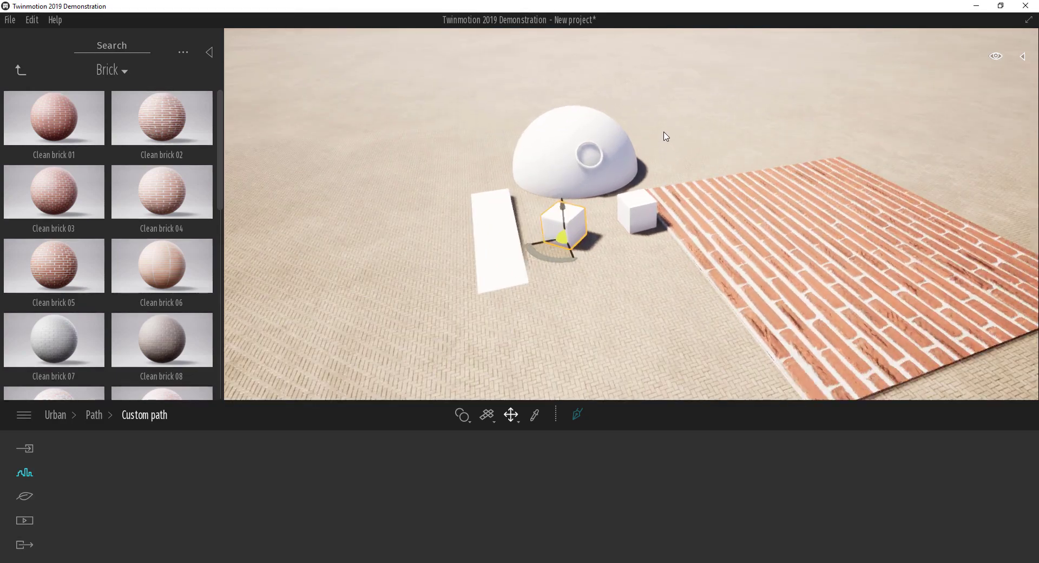
scroll(667, 144, "down", 3)
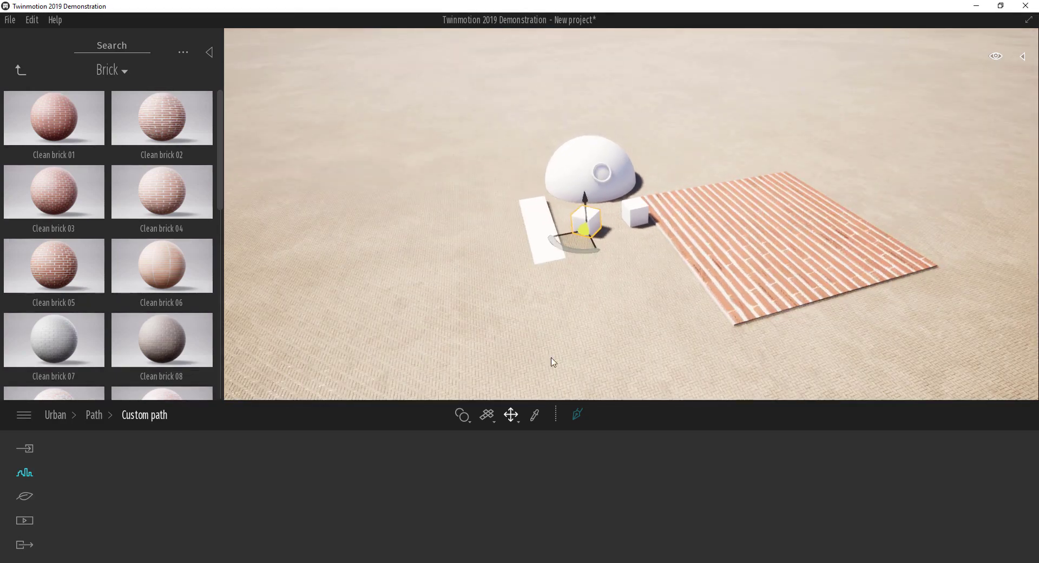
Draw a closed custom path on the ground, looping around the dome, the boxes and the brick slab.
left_click(577, 414)
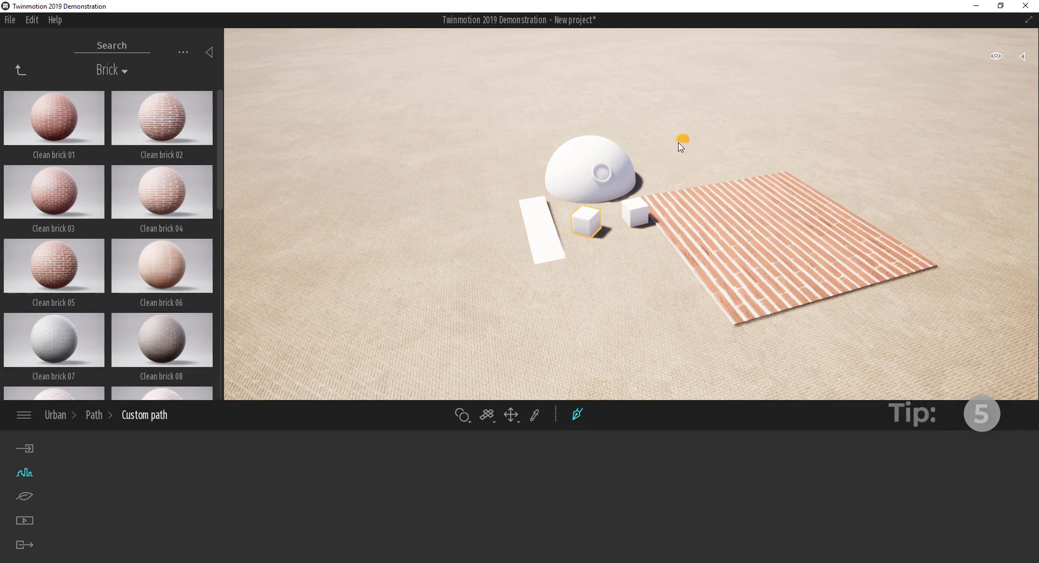
left_click(667, 147)
left_click(434, 236)
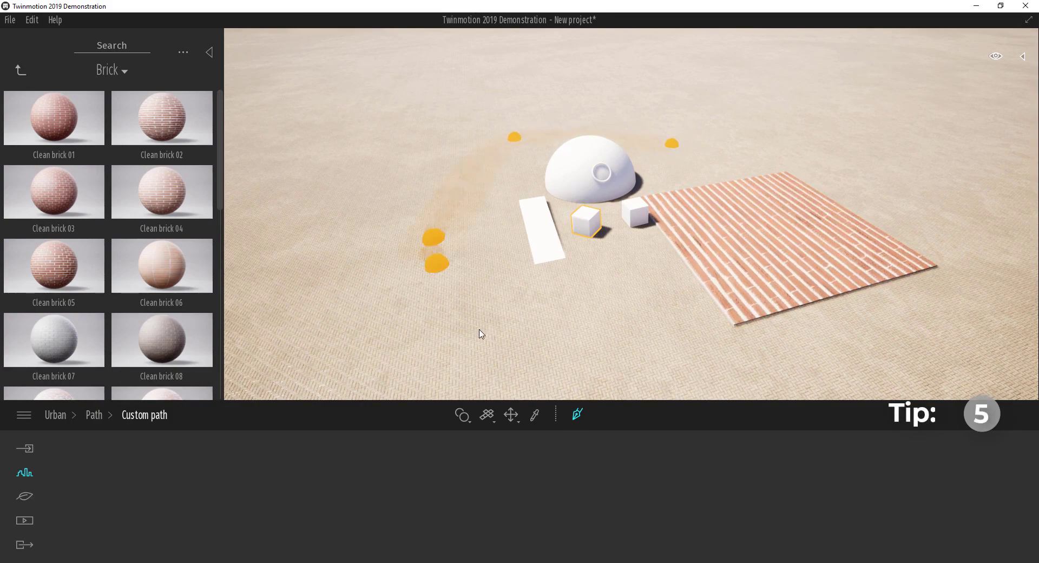
left_click(479, 326)
left_click(633, 354)
left_click(932, 337)
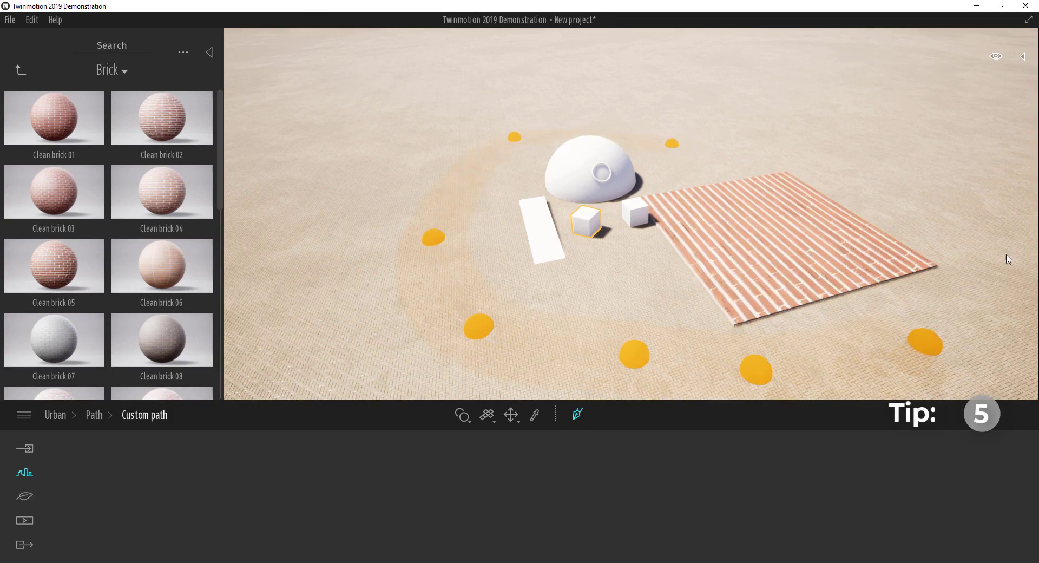
left_click(1012, 230)
left_click(876, 154)
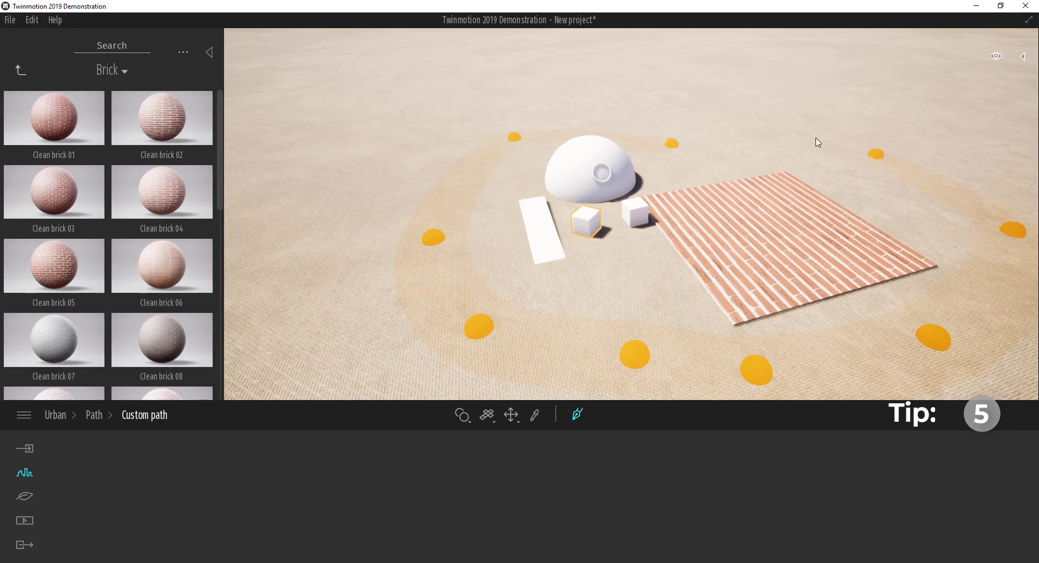
left_click(671, 146)
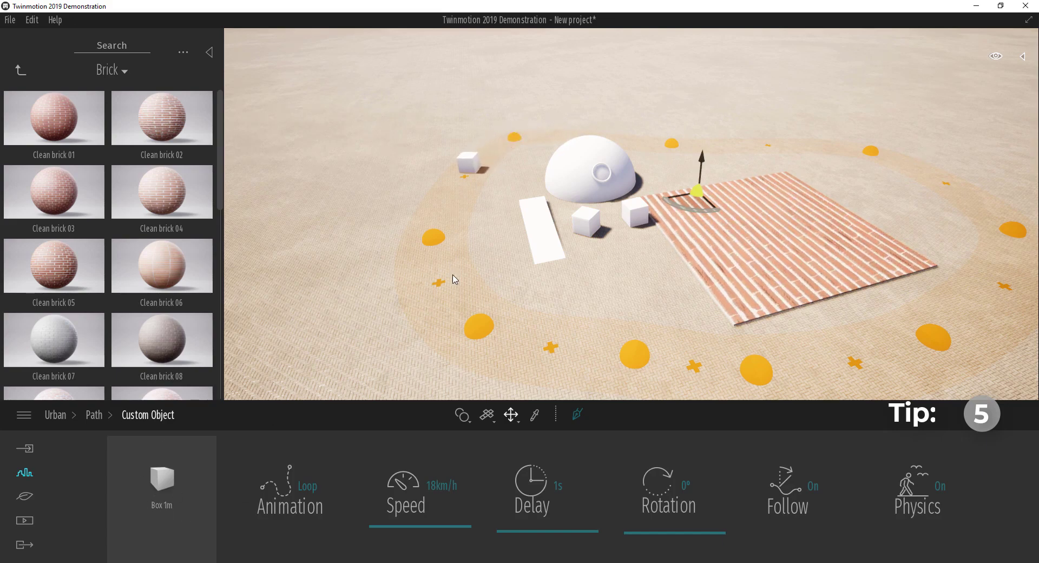
Move the path point in front of the boxes slightly outward along the ground.
left_click(636, 353)
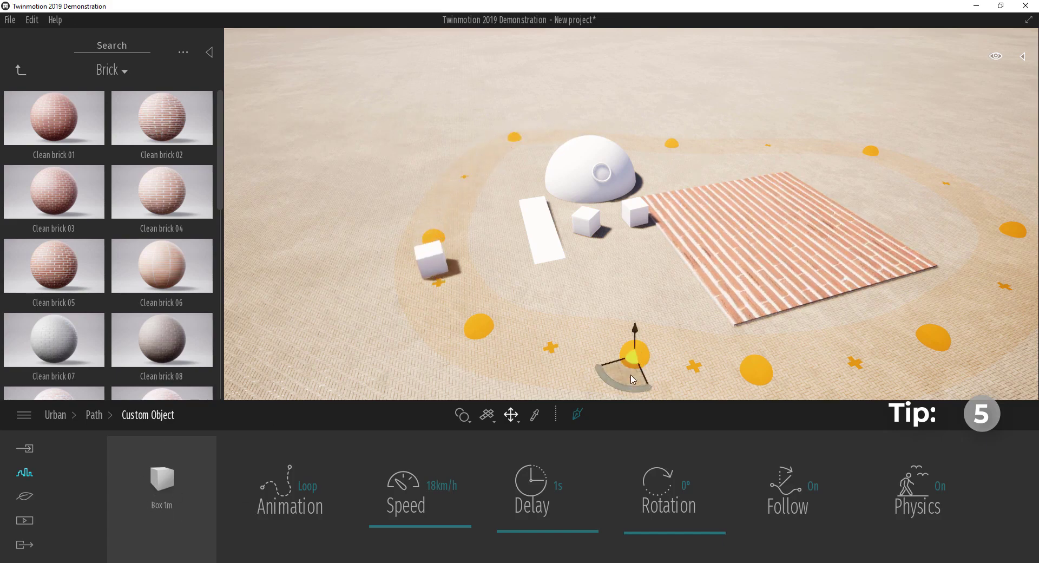
left_click_drag(631, 380, 596, 370)
scroll(629, 316, "down", 2)
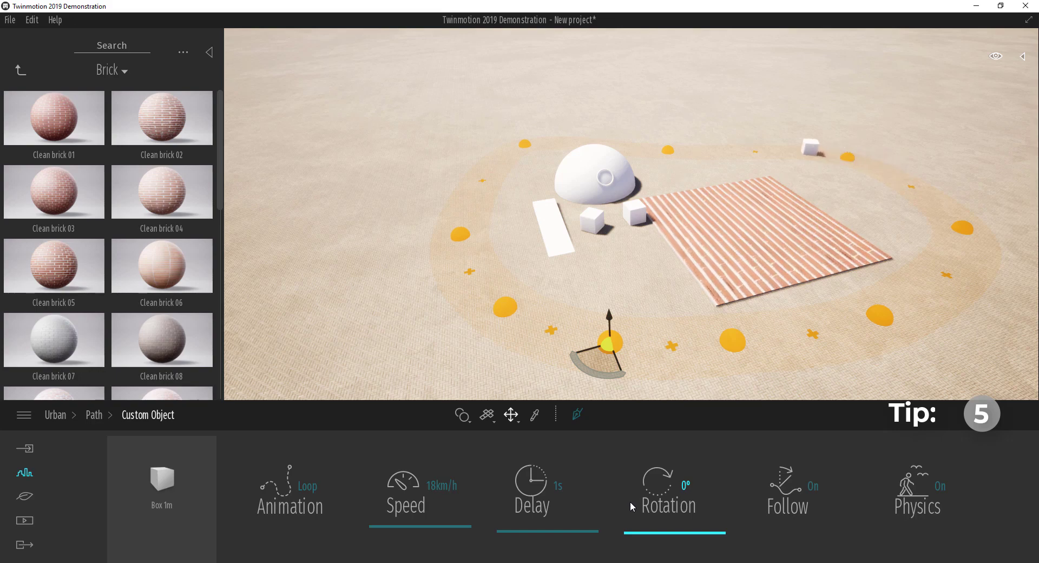
Select the Custom Object path in the scenegraph, raise it above the objects, and turn its Physics off.
left_click(1022, 56)
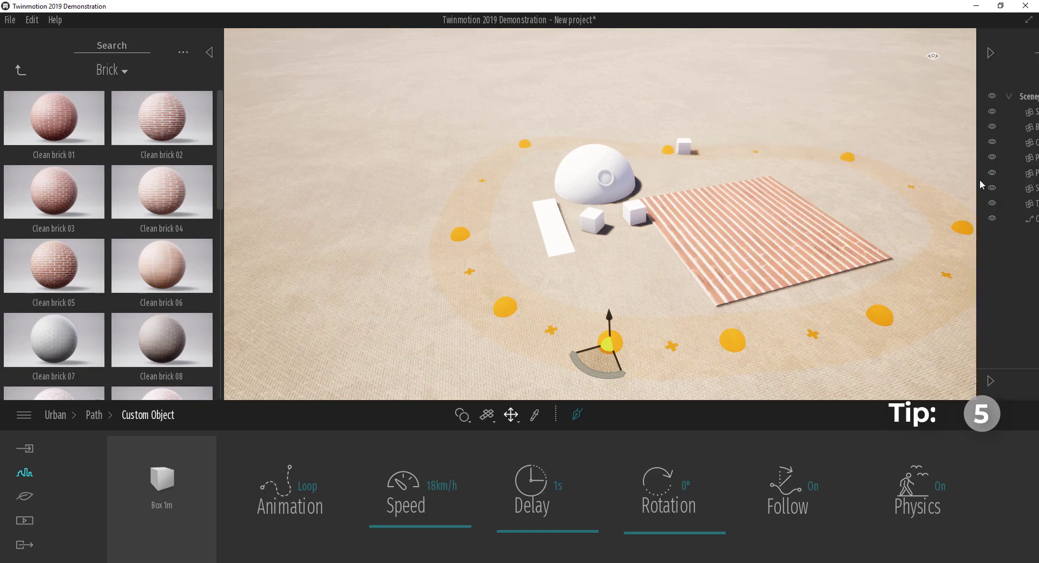
left_click(929, 219)
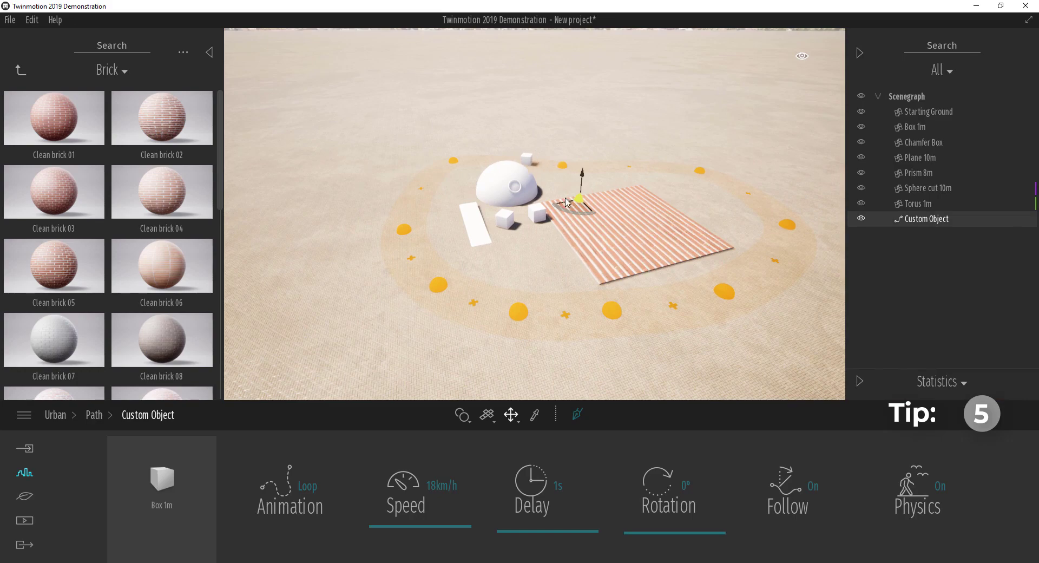
left_click_drag(583, 178, 585, 122)
middle_click_drag(515, 197, 527, 141, "shift")
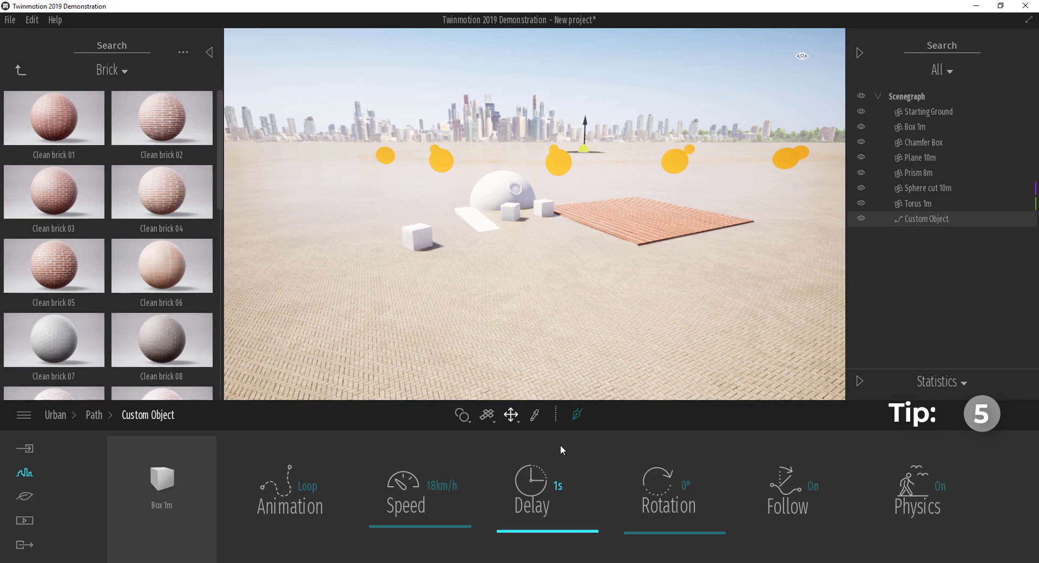
left_click(938, 487)
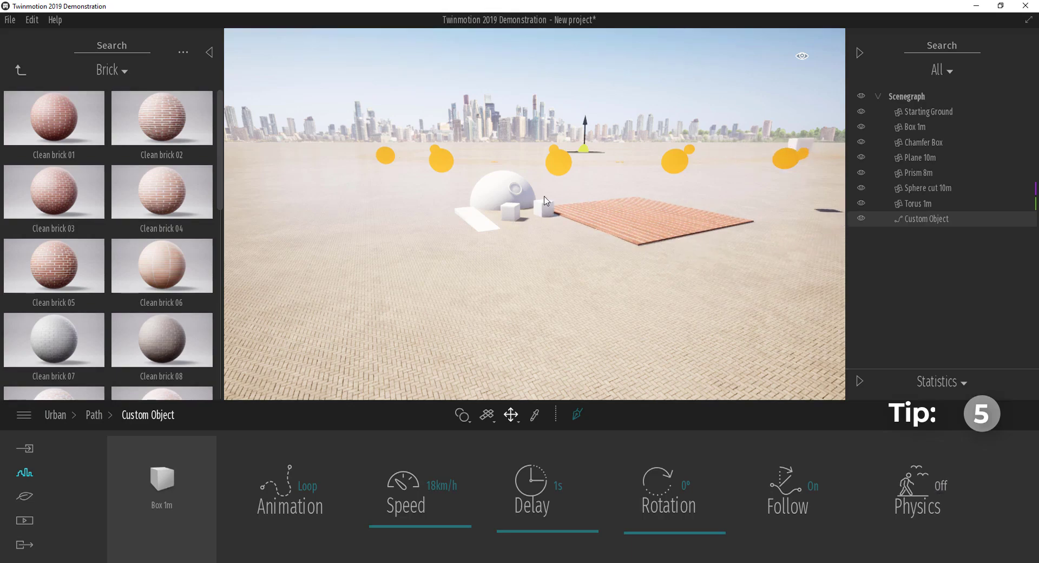
Lower the path's front middle and front left points toward the ground, and raise its rear left point higher.
left_click(561, 157)
left_click_drag(561, 139, 559, 228)
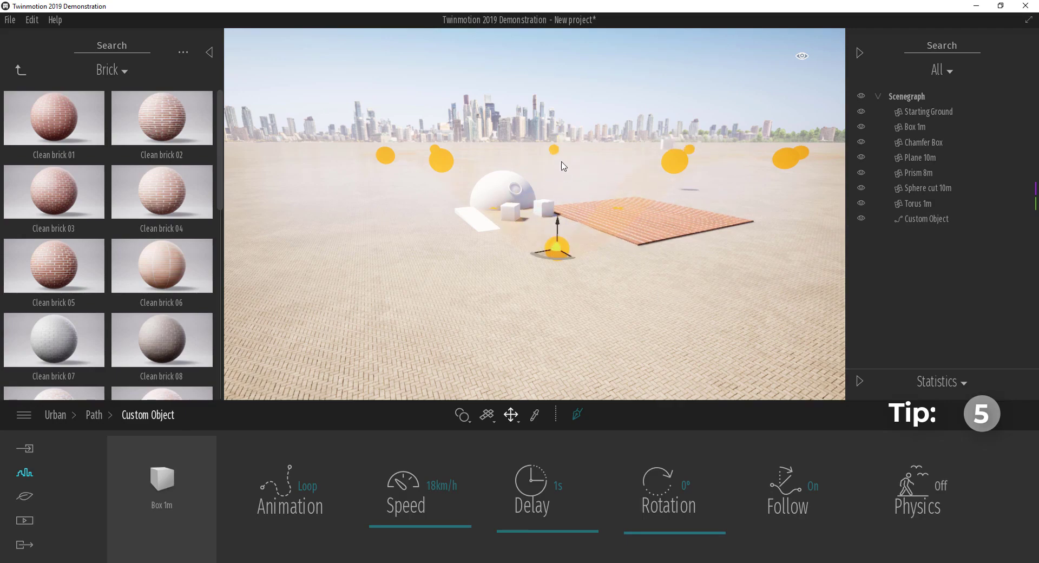
middle_click_drag(260, 109, 318, 164, "shift")
left_click(297, 150)
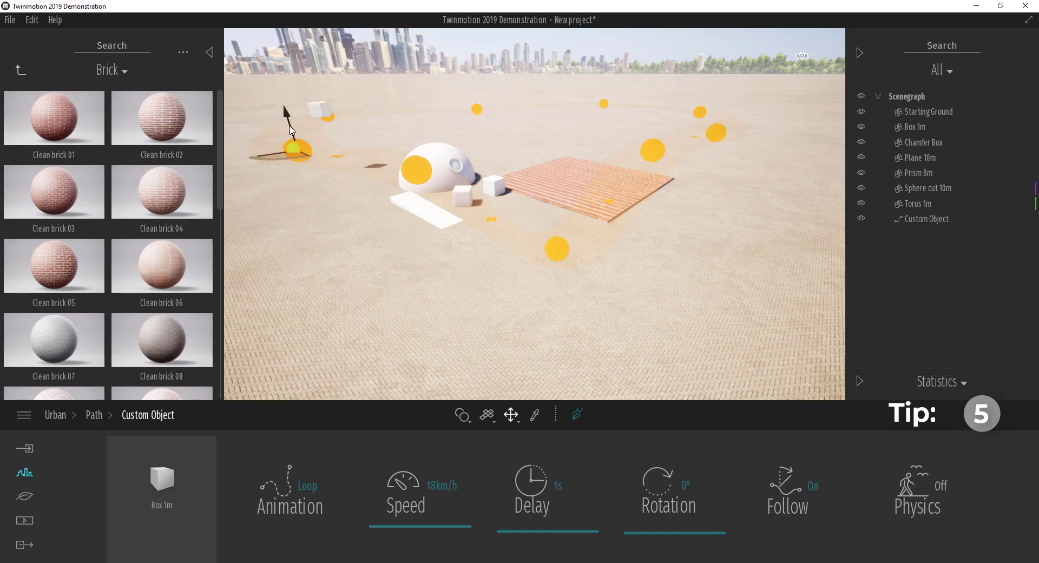
left_click(291, 196)
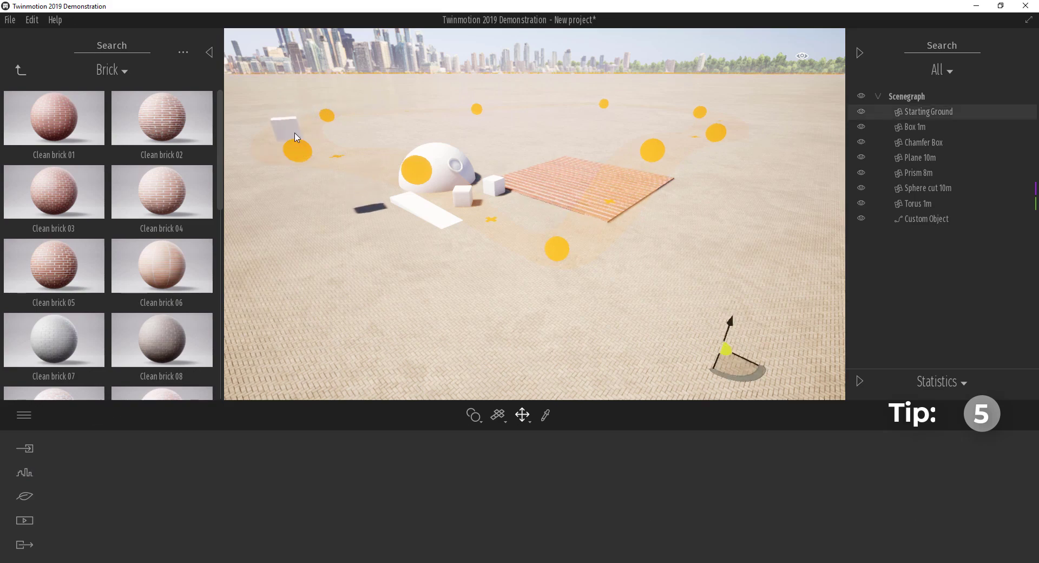
left_click(297, 149)
left_click(286, 112)
left_click_drag(288, 117, 322, 198)
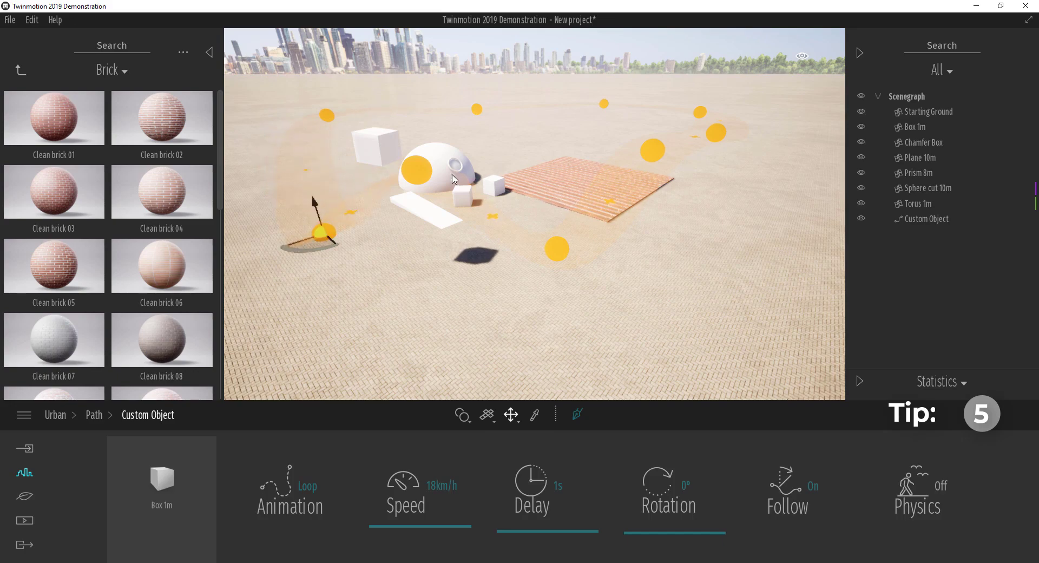
left_click(330, 118)
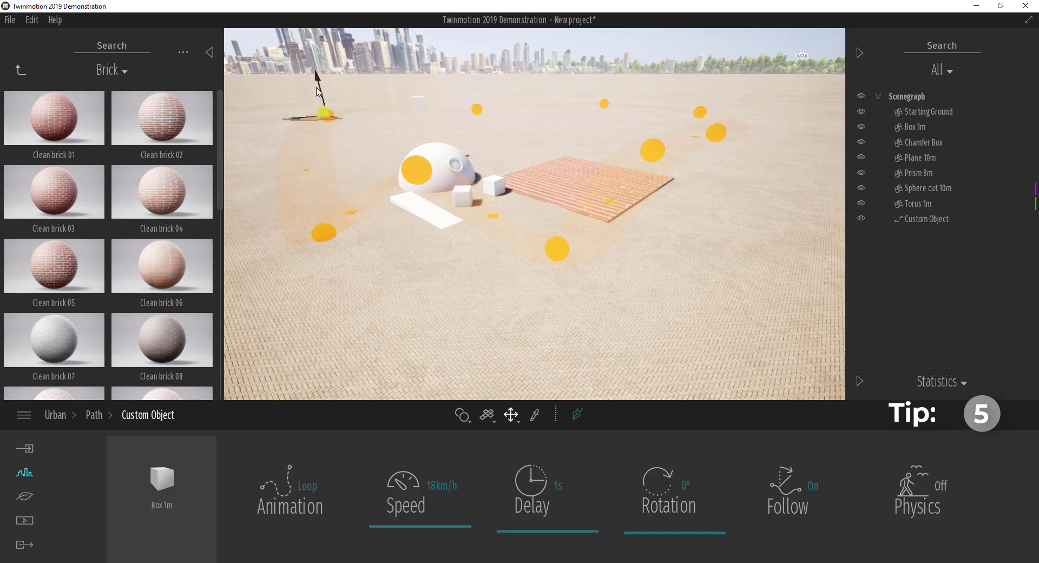
left_click_drag(319, 80, 311, 46)
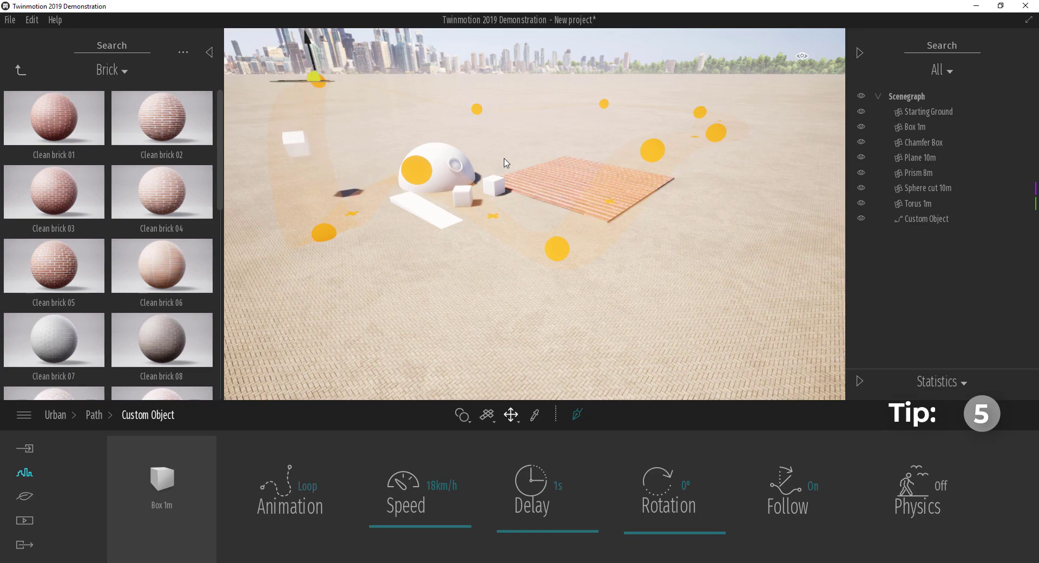
Toggle the path's Follow option off and back on, and deselect the path.
left_click(813, 486)
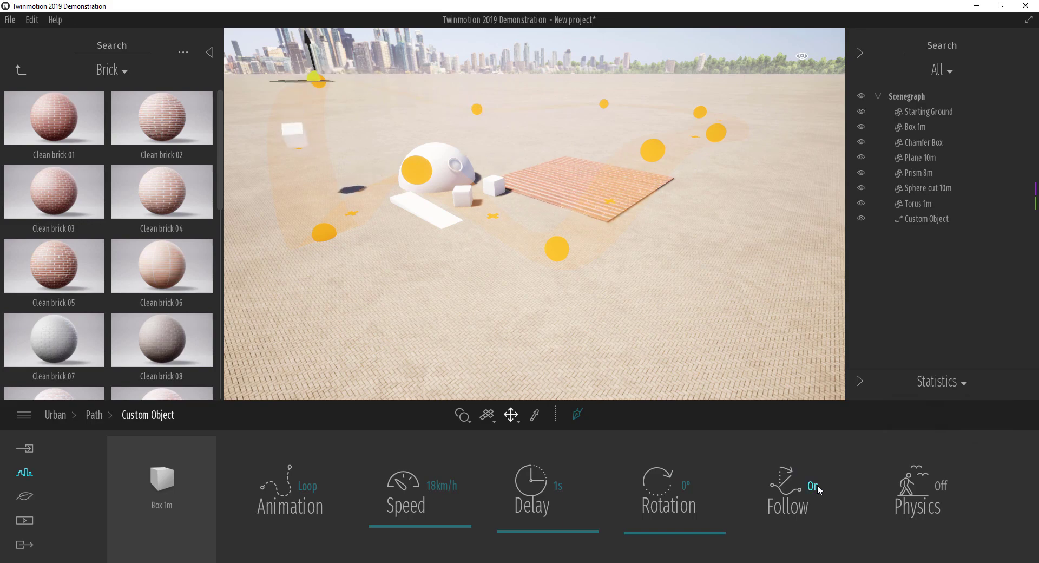
left_click(814, 486)
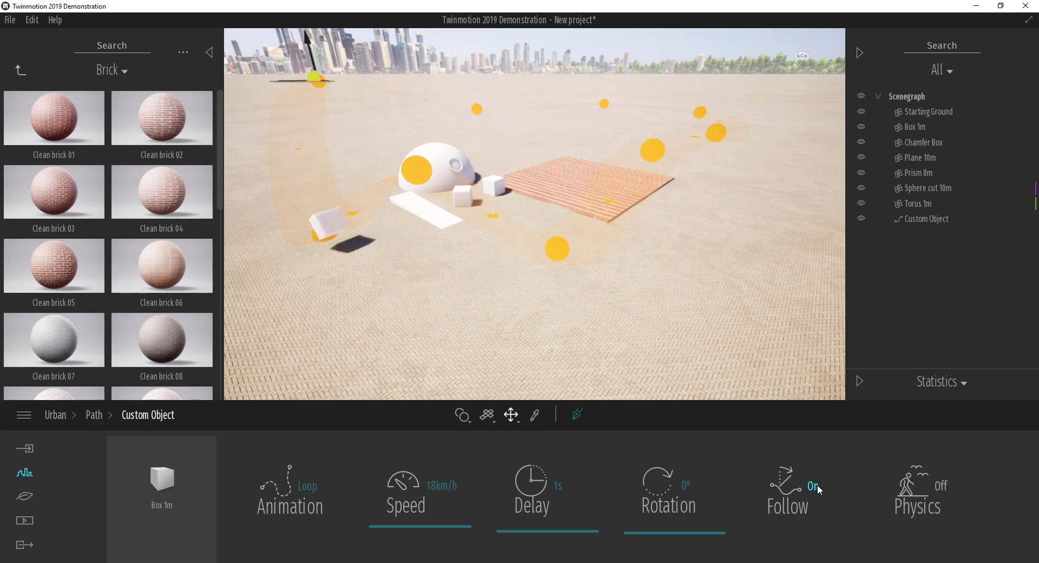
left_click(528, 242)
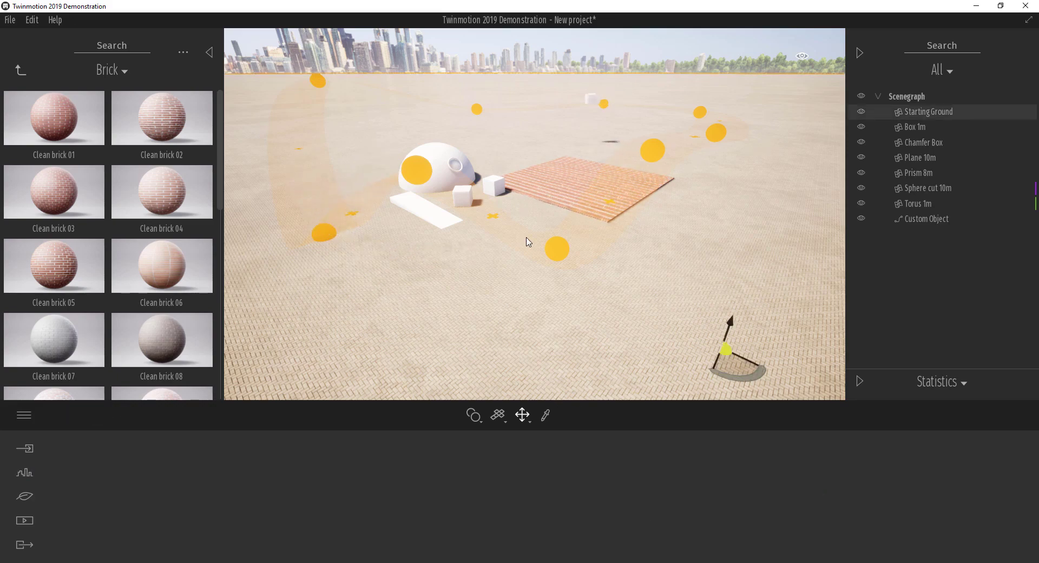
Frame the whole scene with the horizon and create a first media image of it.
middle_click_drag(630, 280, 637, 267, "shift")
scroll(637, 266, "up", 1)
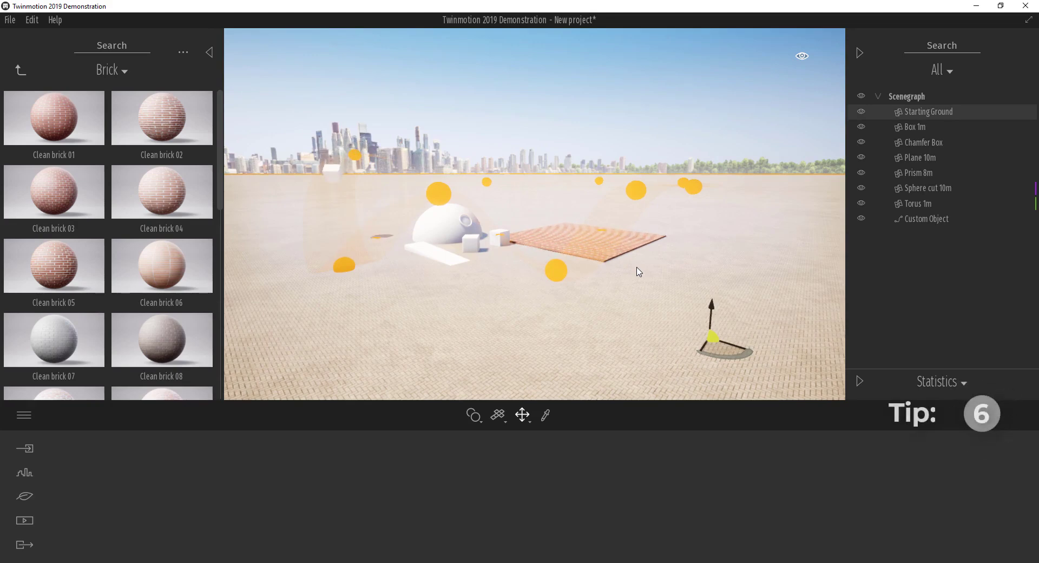
left_click(23, 525)
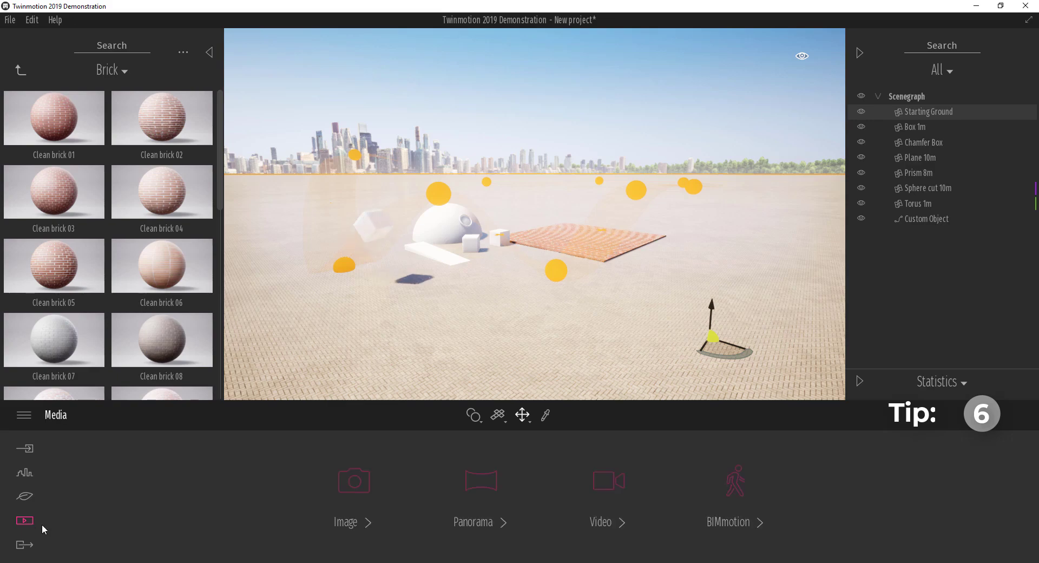
left_click(365, 492)
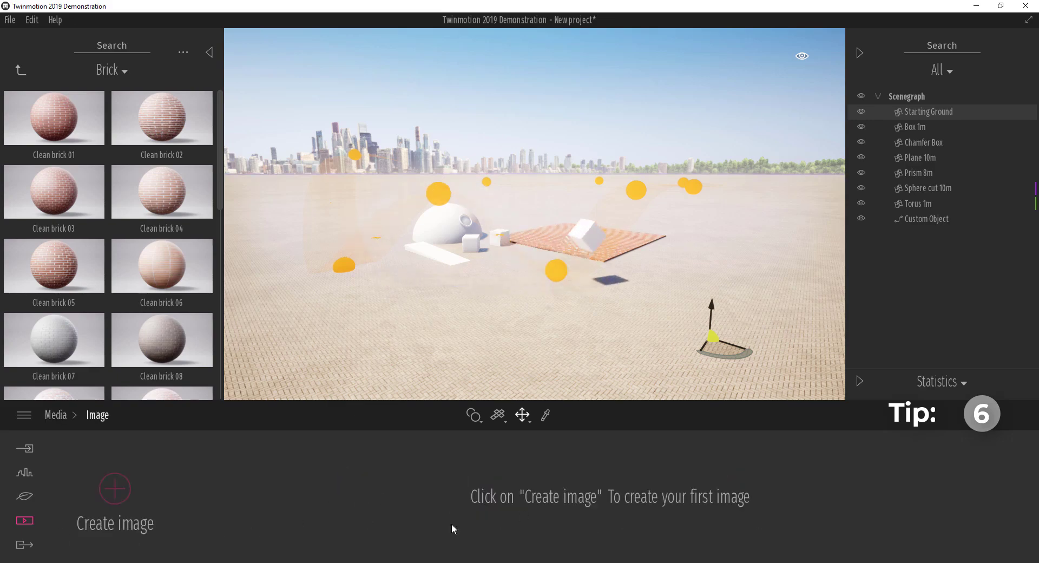
left_click(116, 497)
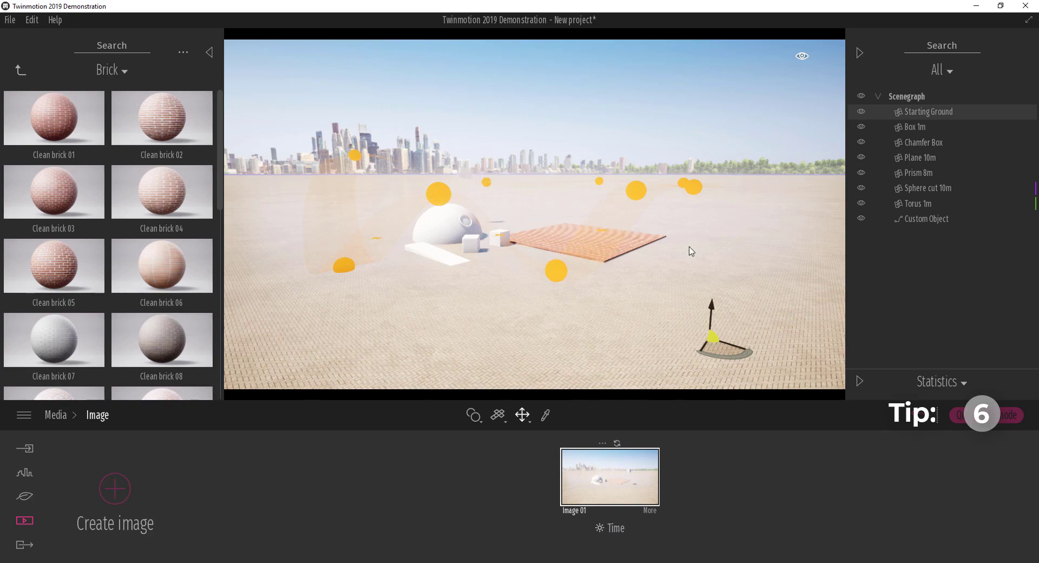
Try a day time of 20:00 in the viewport's quick settings, and restore Image 01's stored state.
mouse_move(802, 59)
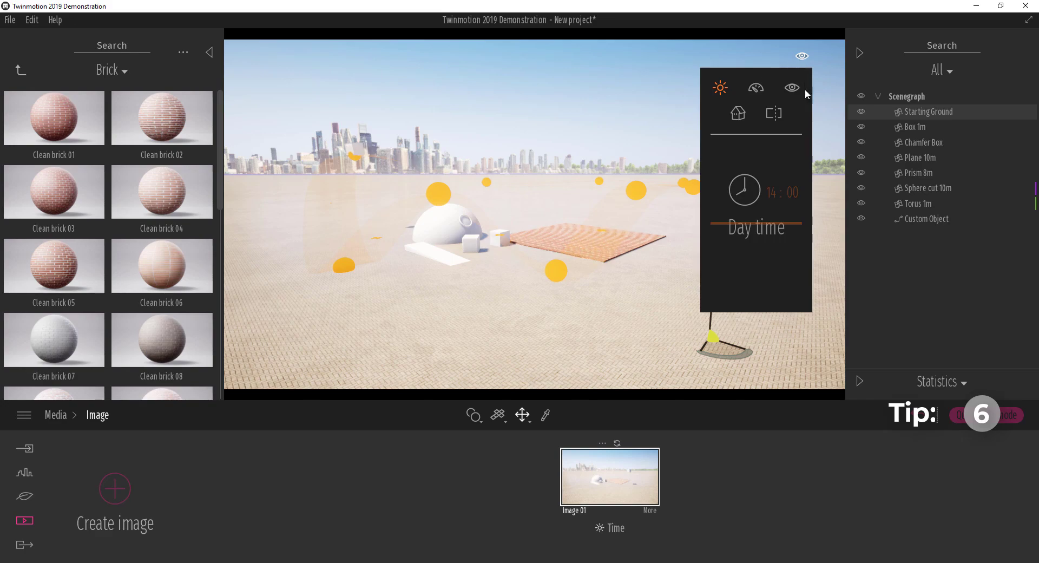
left_click_drag(764, 225, 765, 255)
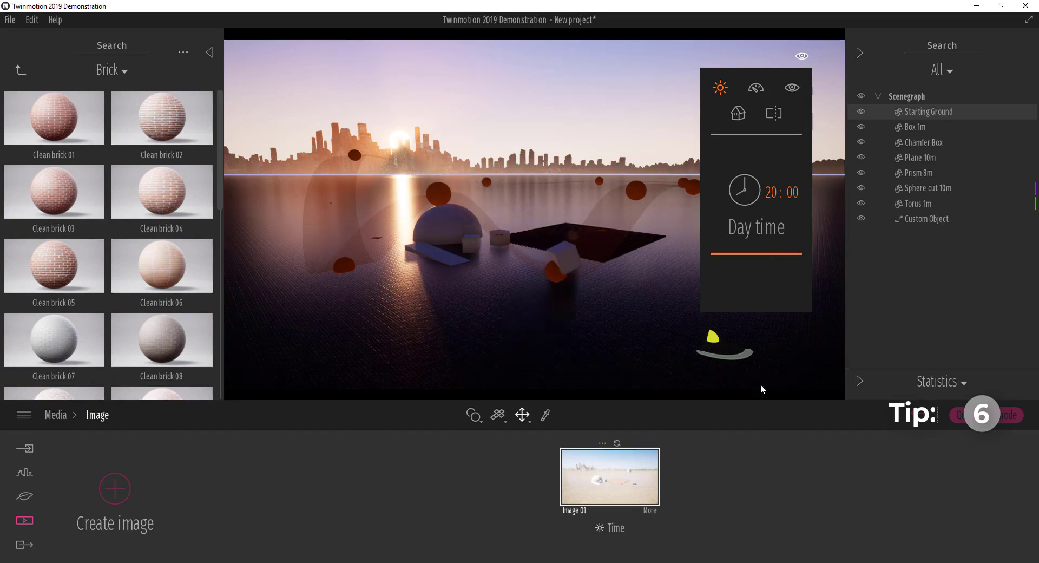
left_click(638, 494)
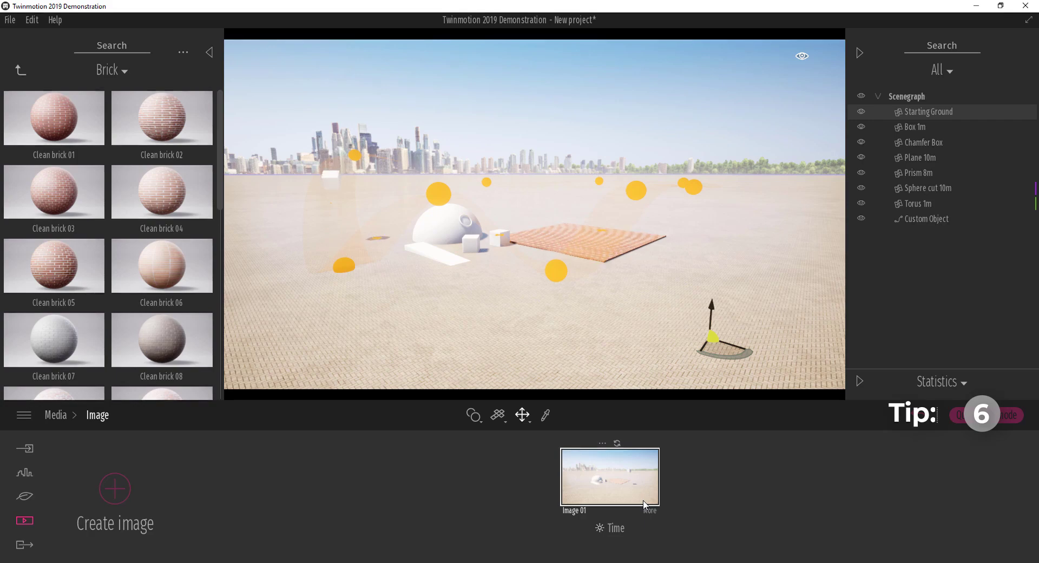
Set Image 01's own Time setting to sunset so that its thumbnail takes the evening lighting.
left_click(620, 533)
left_click_drag(600, 454, 607, 469)
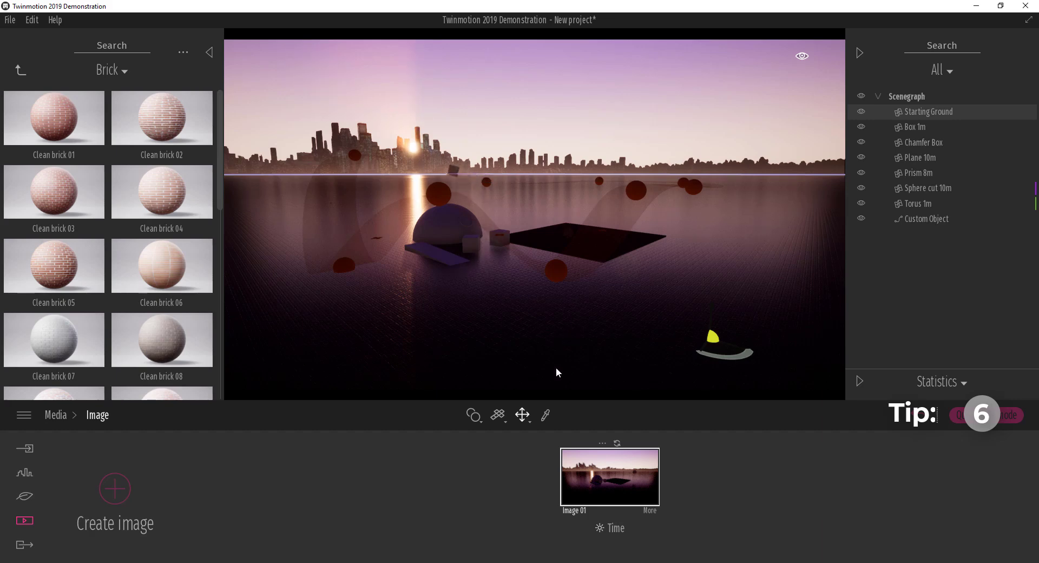
Compare Image 01's detailed setting categories with the general Nature settings, and return to the image's detailed settings.
left_click(649, 511)
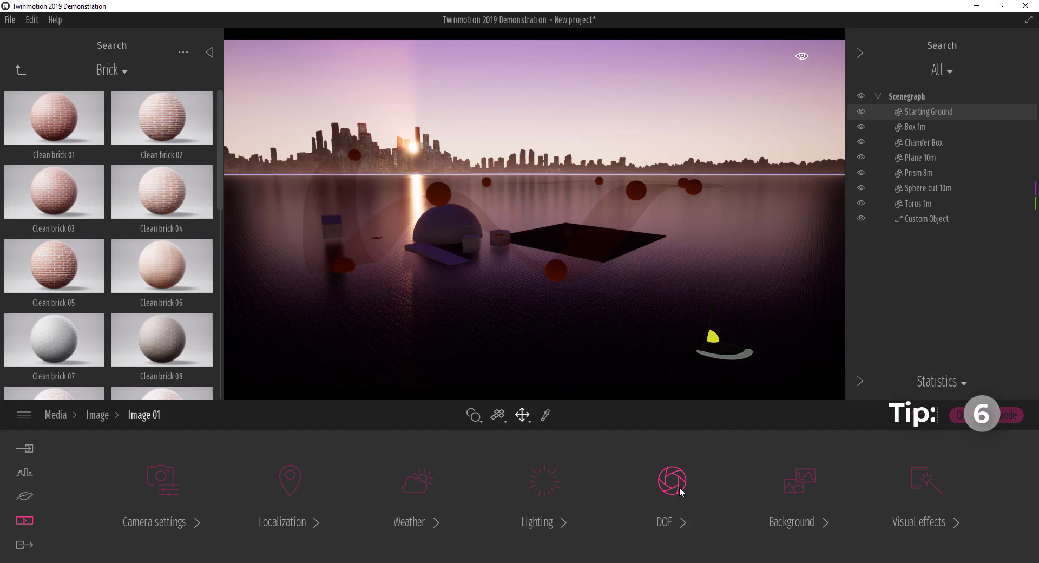
scroll(430, 263, "up", 3)
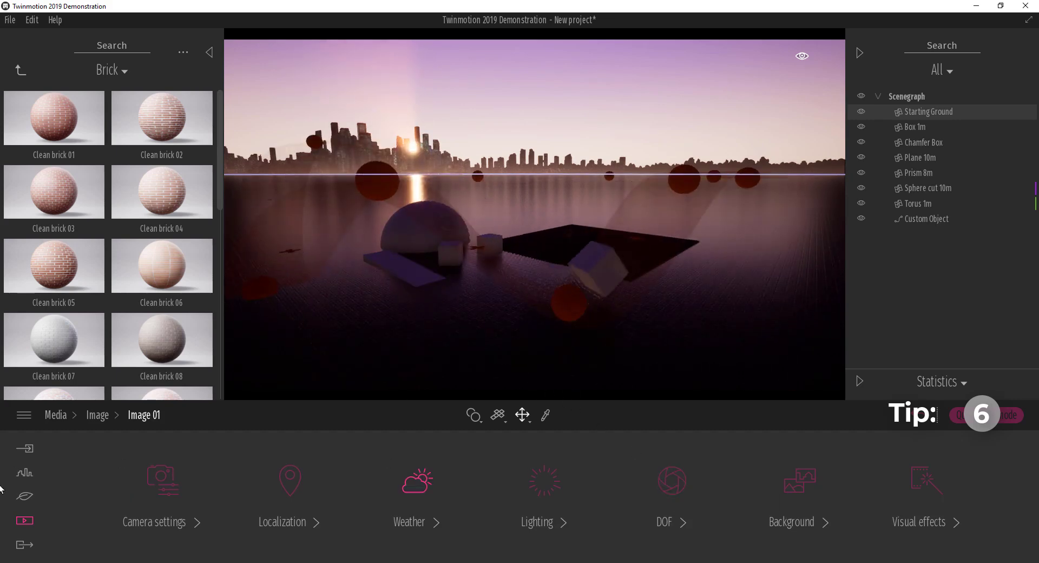
left_click(26, 497)
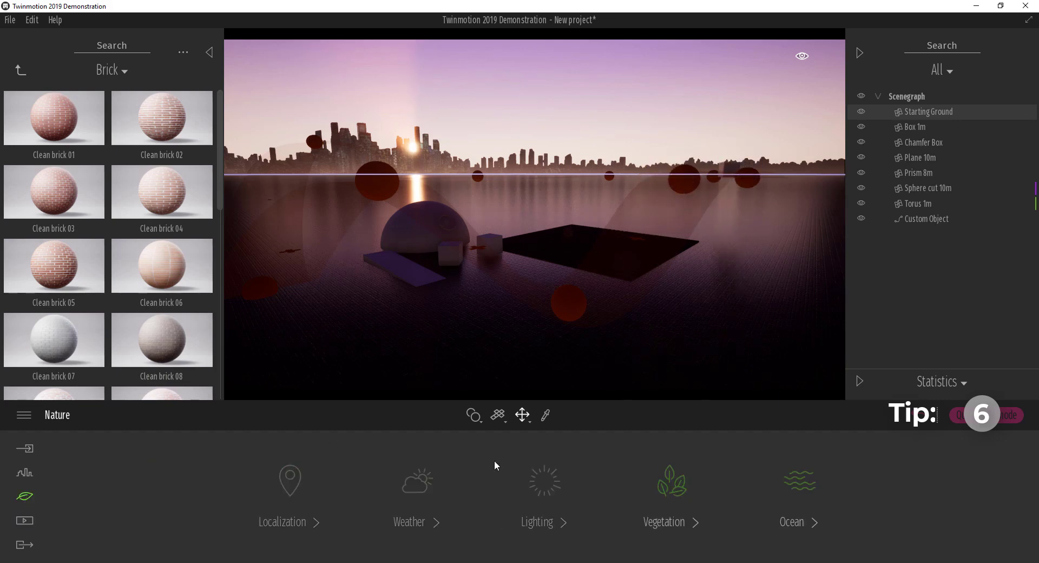
left_click(24, 522)
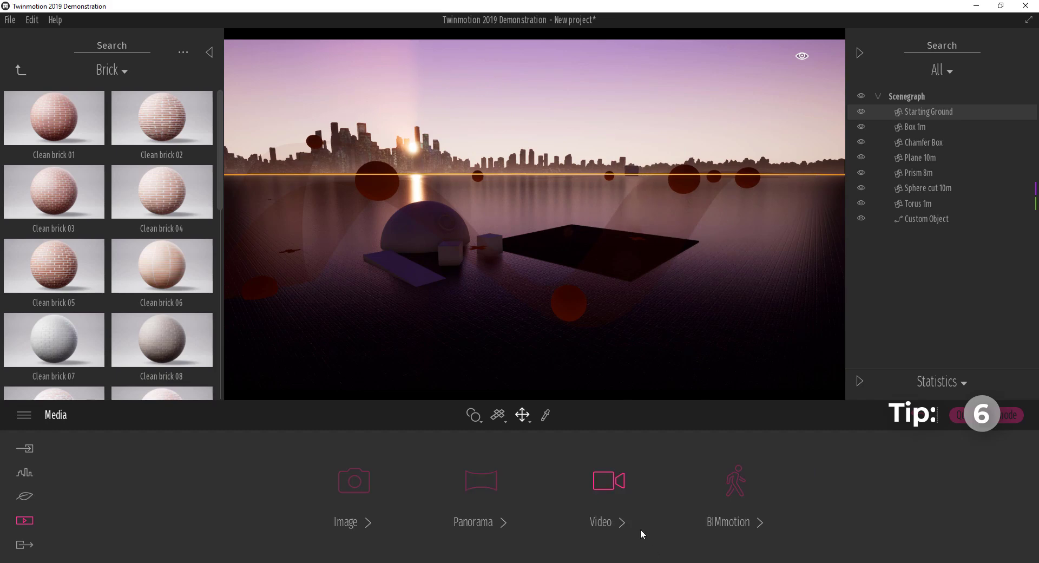
left_click(353, 485)
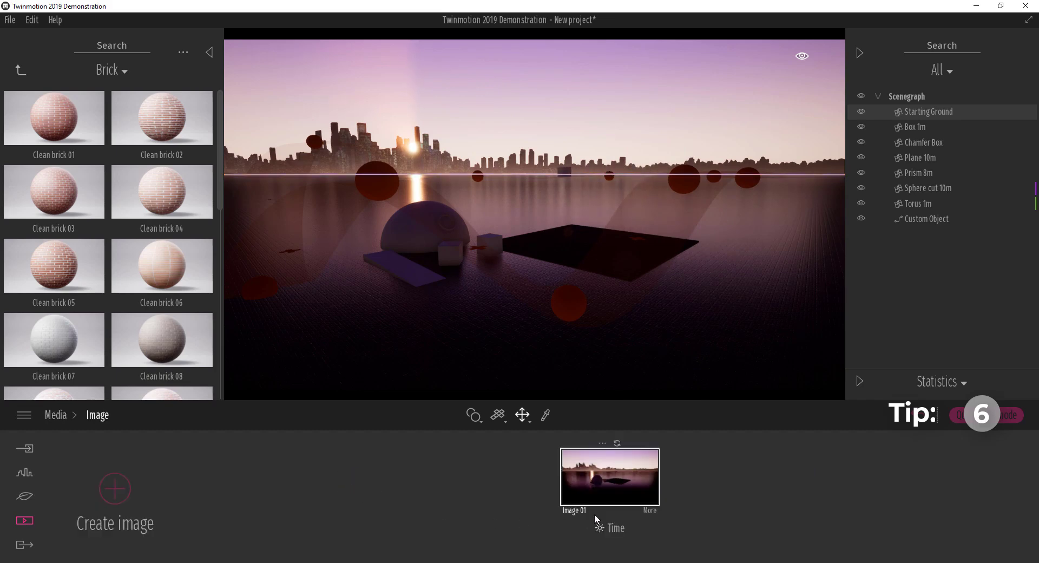
left_click(650, 510)
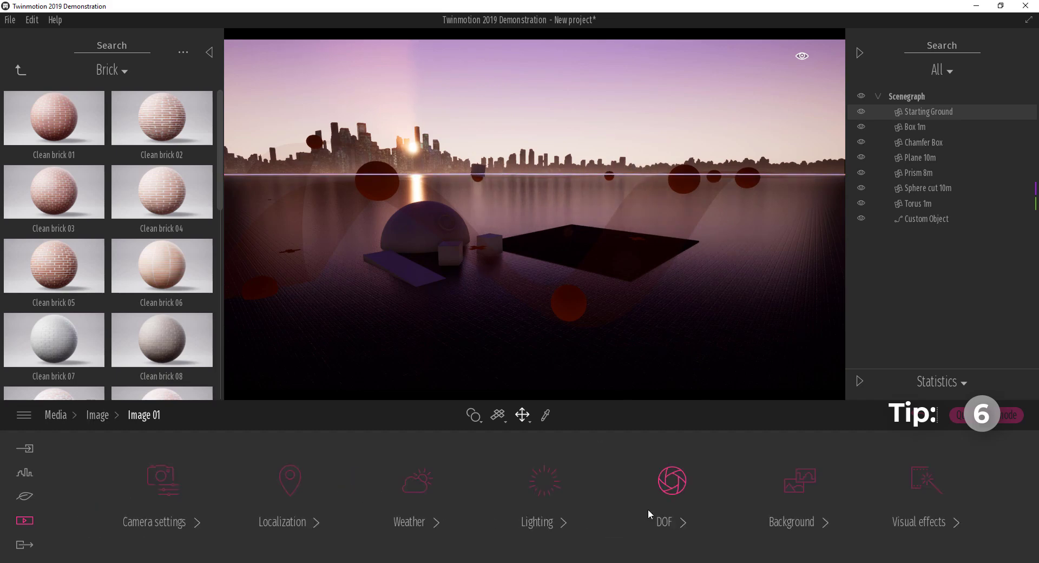
Turn on DOF for Image 01 and set its radius to about 32.9 m.
left_click(668, 483)
left_click(431, 486)
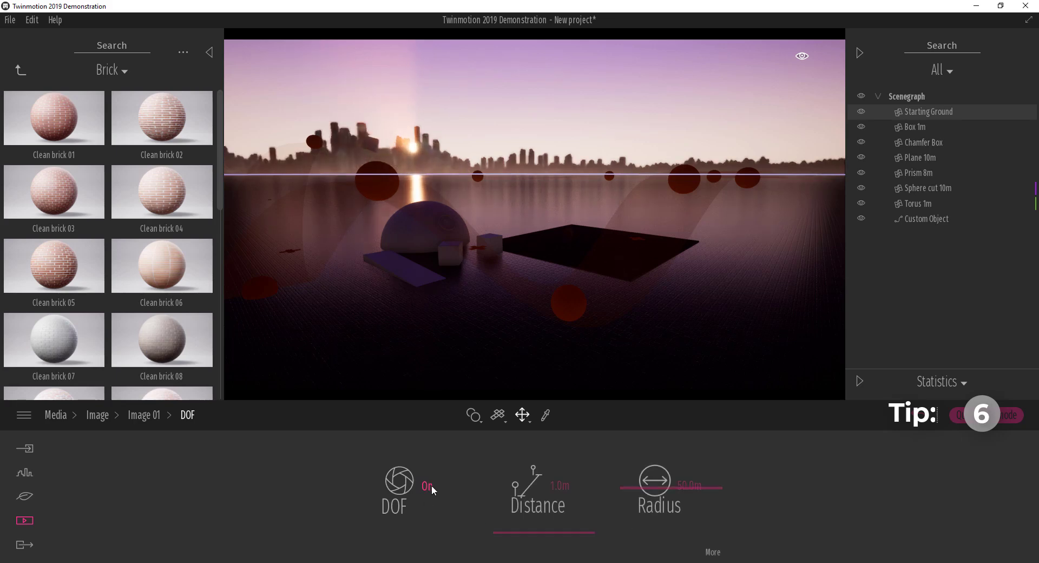
mouse_move(655, 490)
left_mouse_down()
mouse_move(657, 529)
mouse_move(657, 491)
mouse_move(657, 503)
left_mouse_up()
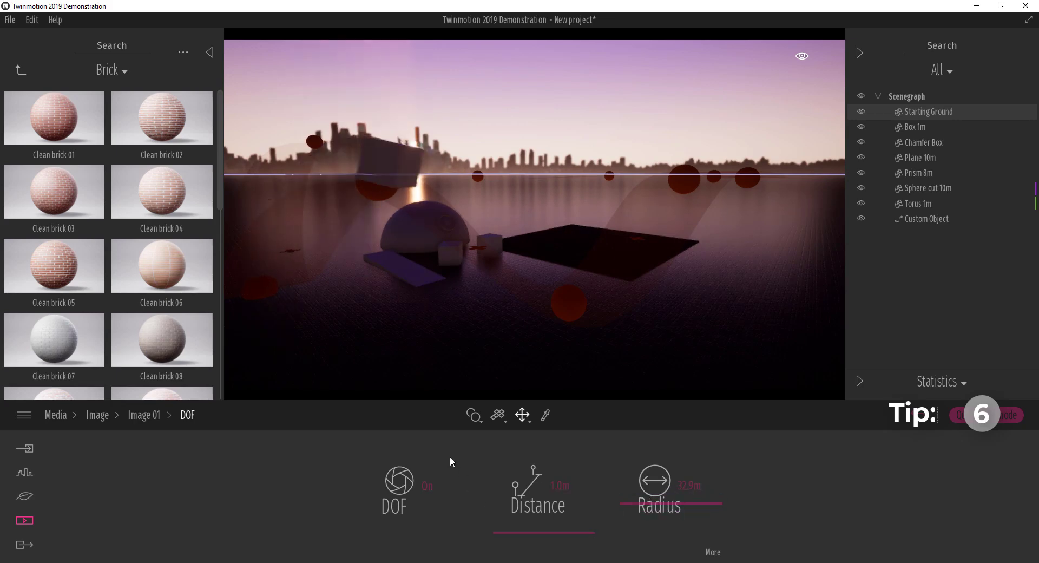
Set the ambient occlusion in Image 01's lighting settings to 31%.
left_click(148, 417)
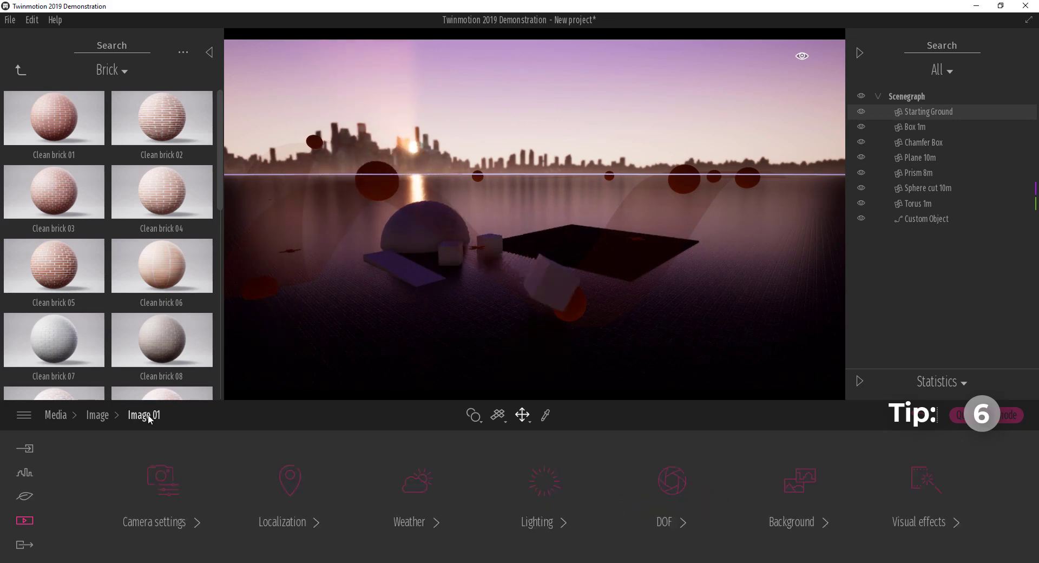
left_click(561, 490)
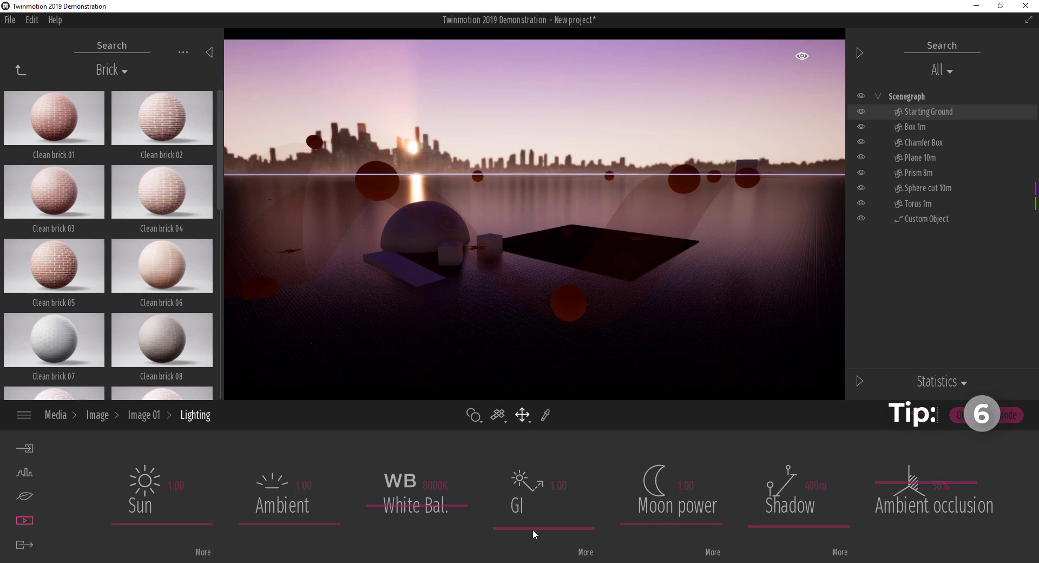
left_click_drag(910, 484, 915, 509)
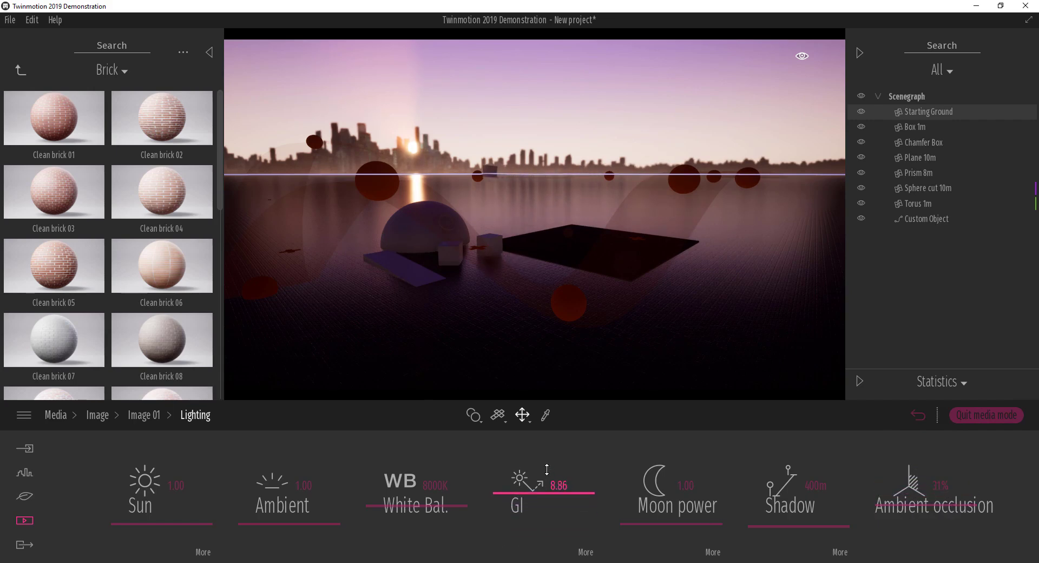
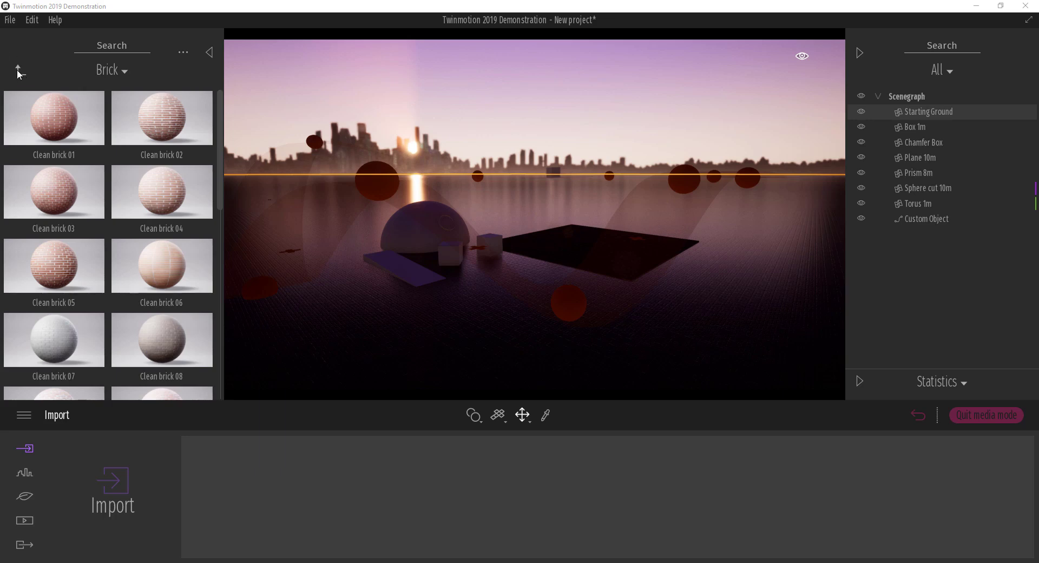
Place the Busy Express way sound from the library's City sounds on the ground in front of the boxes.
left_click(17, 70)
left_click(17, 69)
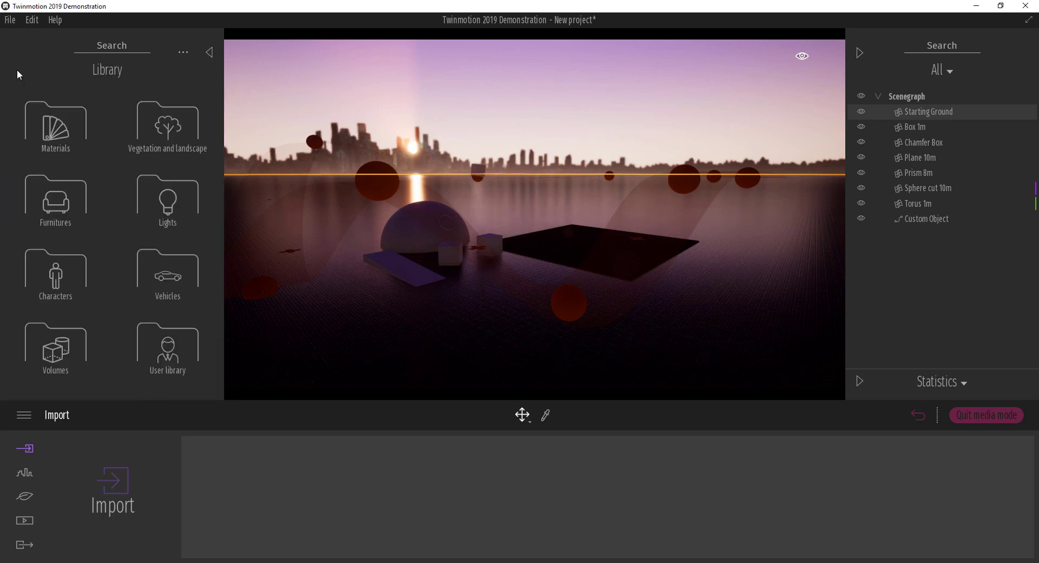
left_click(66, 355)
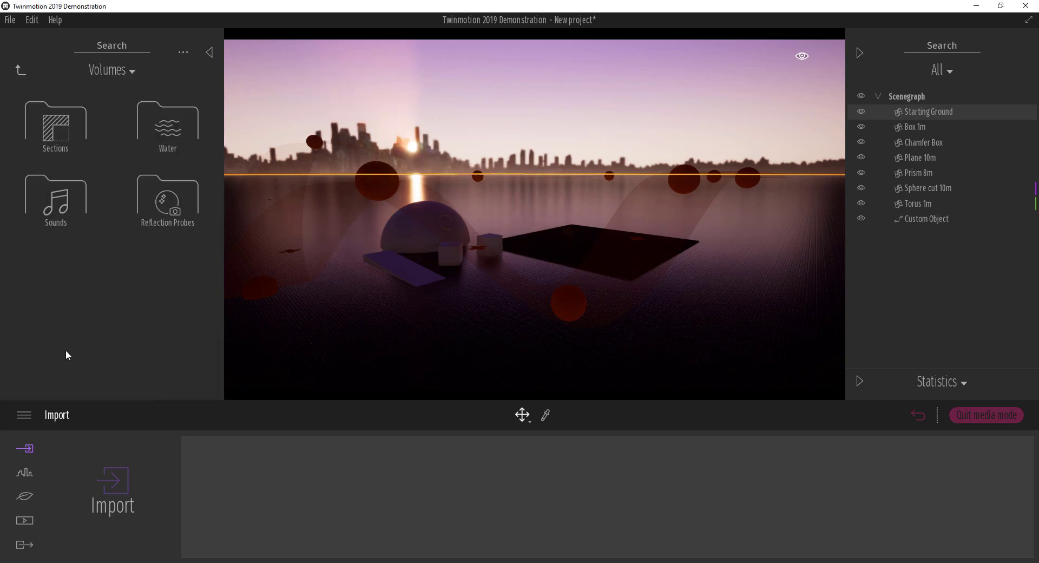
left_click(54, 201)
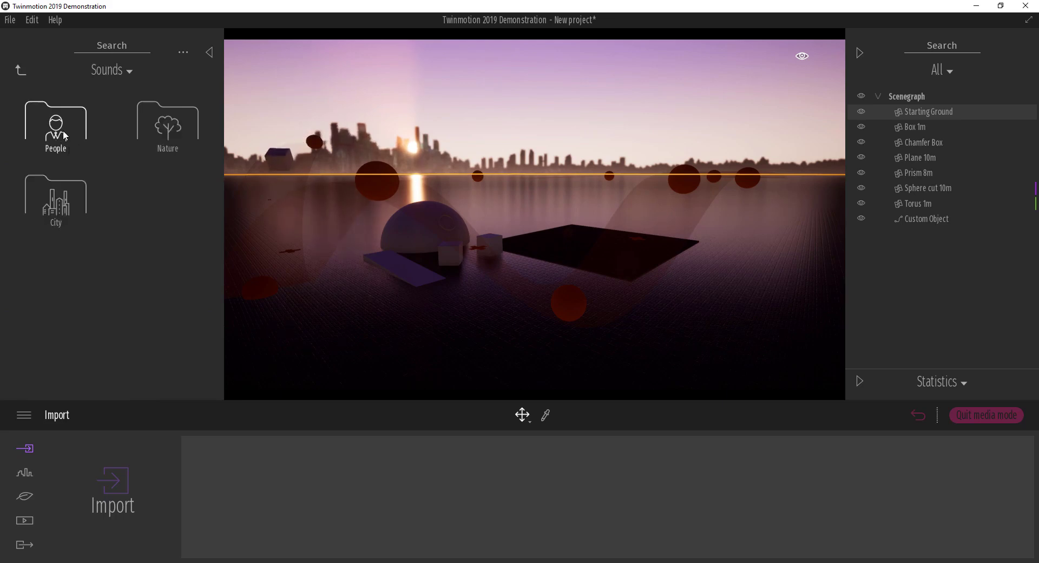
left_click(60, 190)
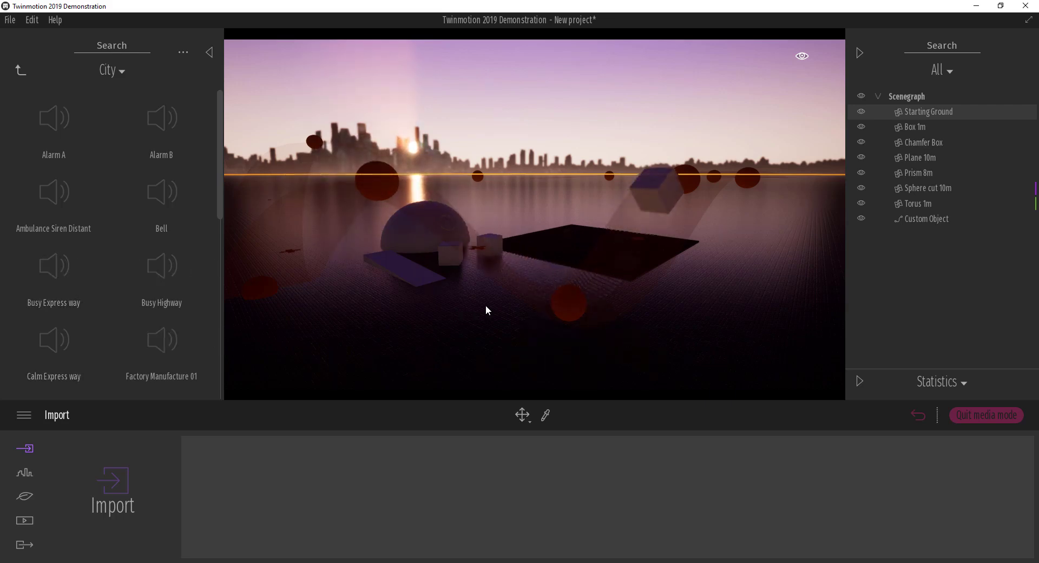
left_click_drag(486, 304, 485, 303)
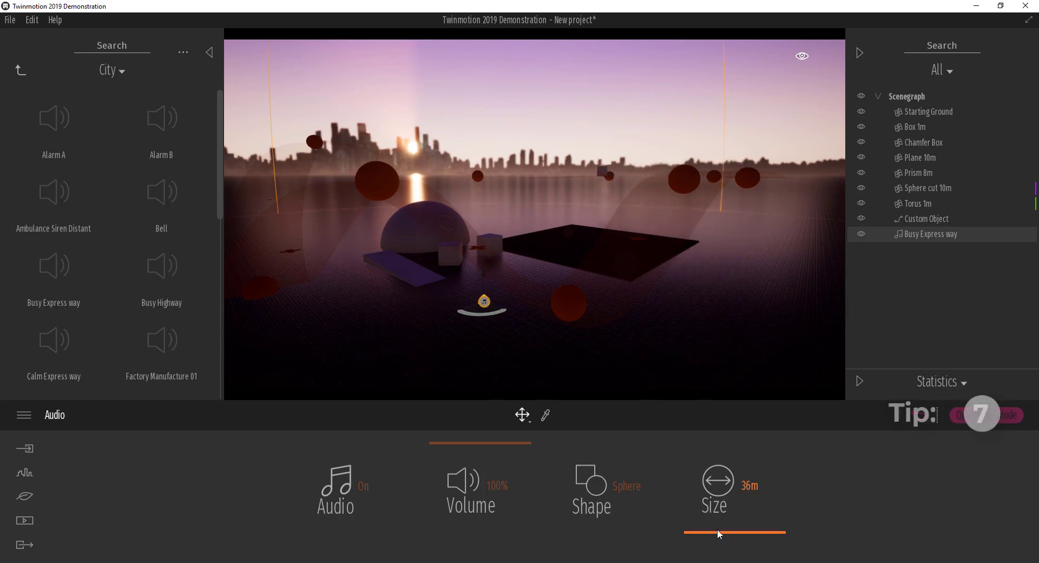
Try sizes of about 2761 m and 5 m for the Busy Express way sound, and set it to about 109 m.
left_click_drag(718, 532, 719, 483)
scroll(591, 236, "down", 3)
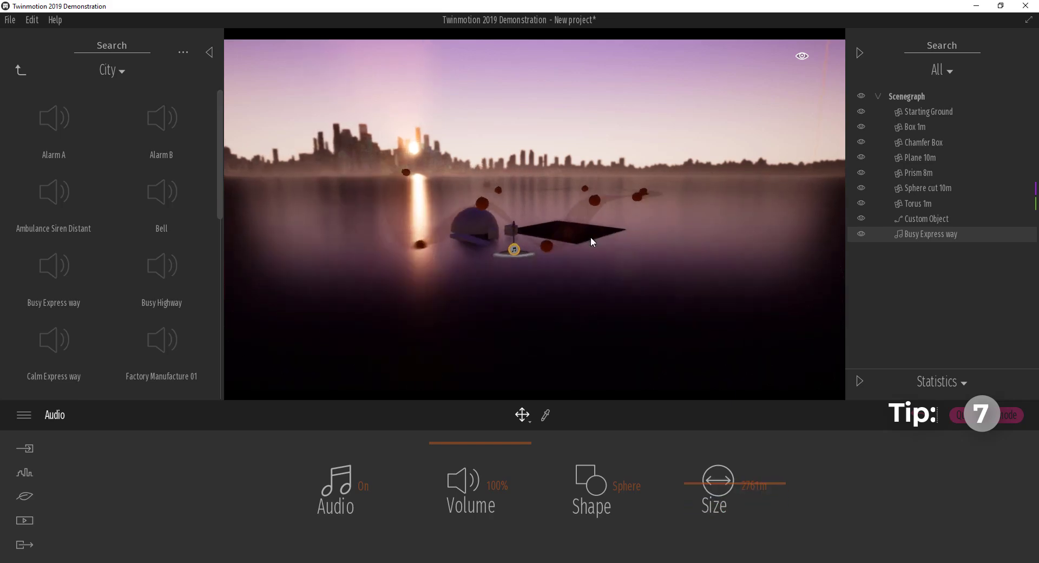
left_click_drag(715, 485, 714, 537)
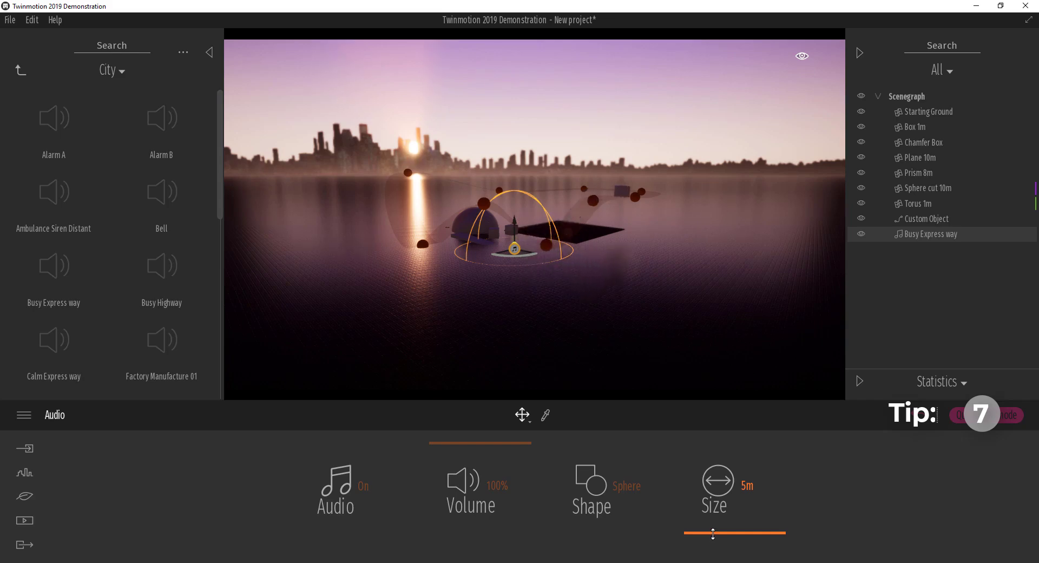
left_click_drag(714, 534, 712, 530)
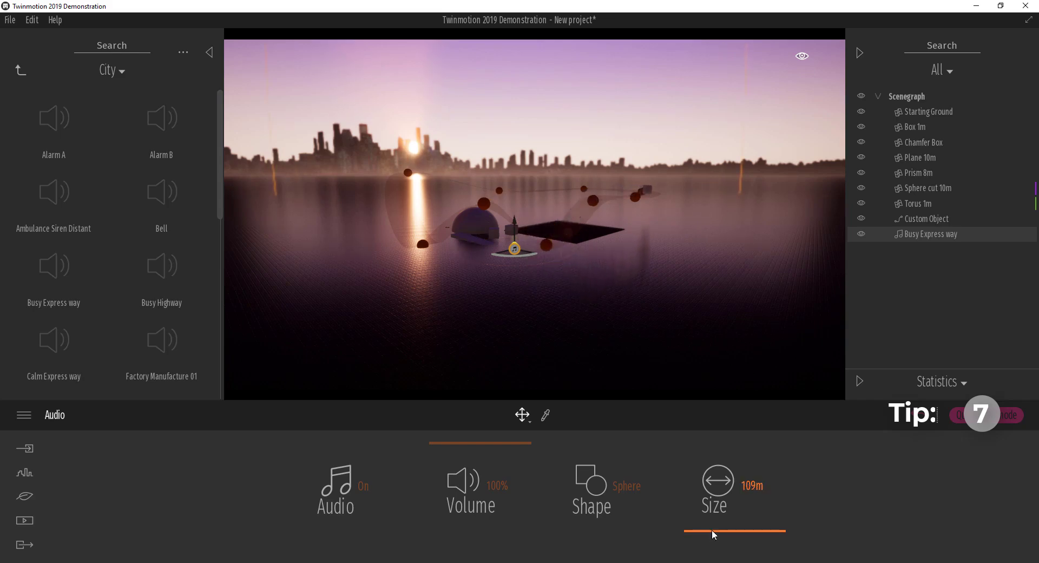
scroll(565, 159, "down", 5)
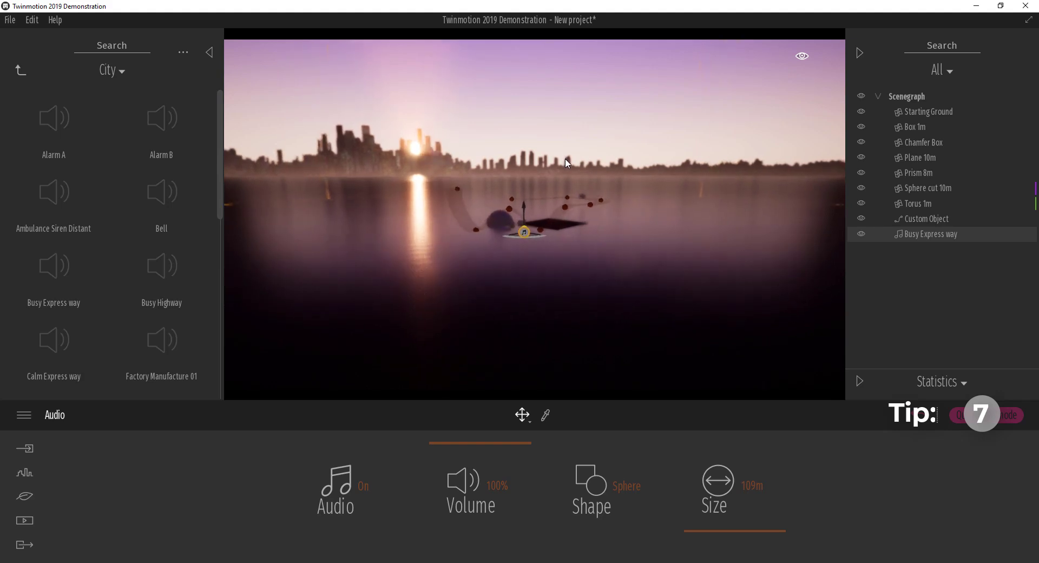
scroll(565, 158, "down", 4)
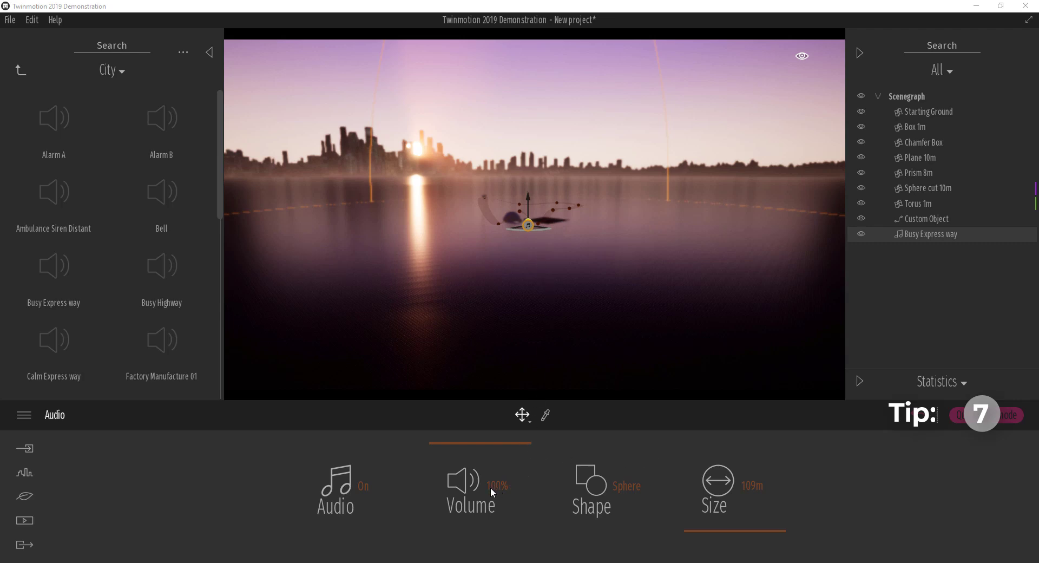
Check the Busy Express way sound's Shape option and turn its Audio off.
left_click(621, 485)
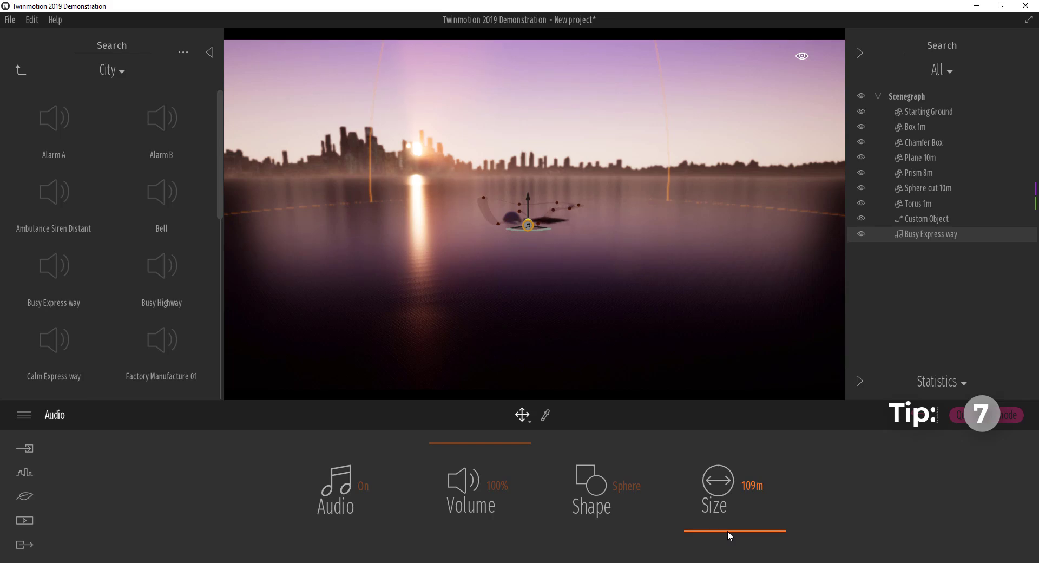
left_click(365, 489)
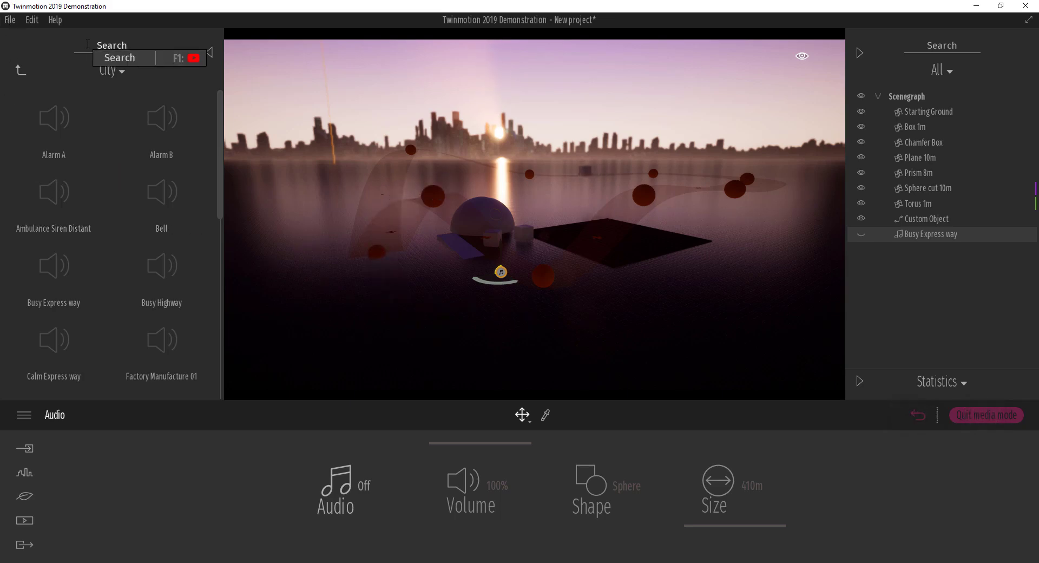
Start a new scene without saving the current project.
left_click(10, 20)
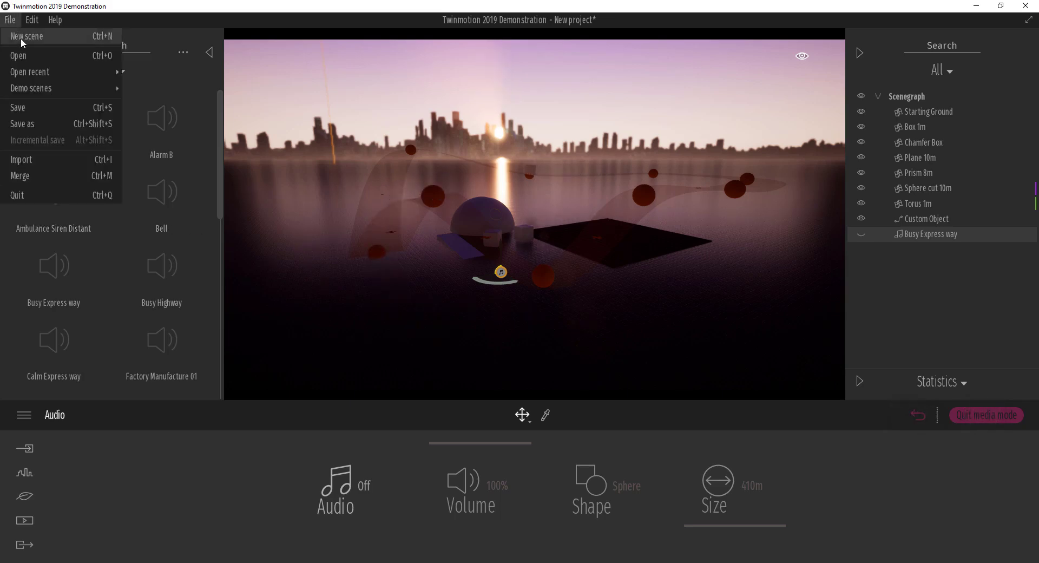
left_click(15, 37)
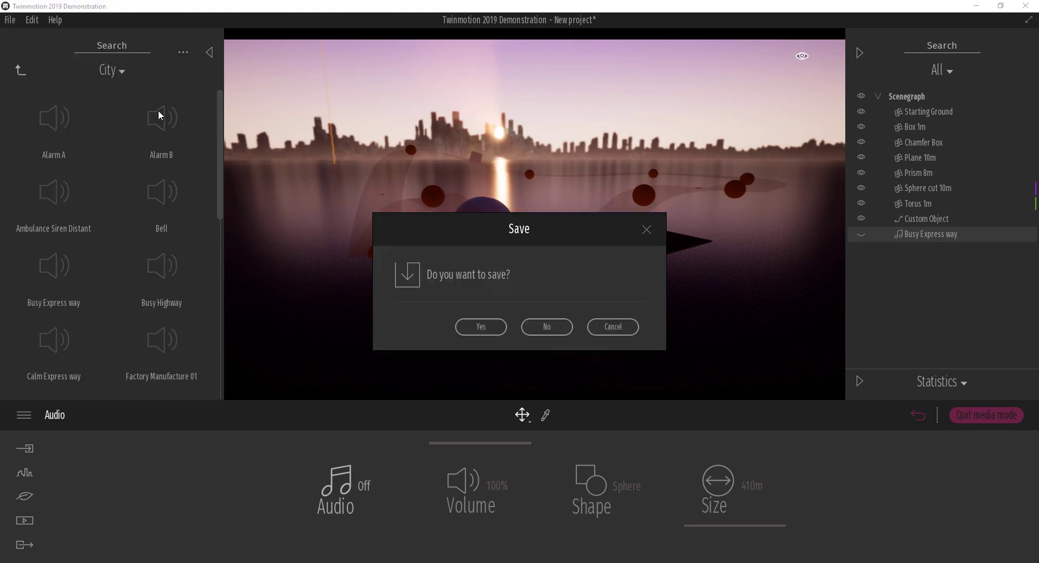
left_click(552, 325)
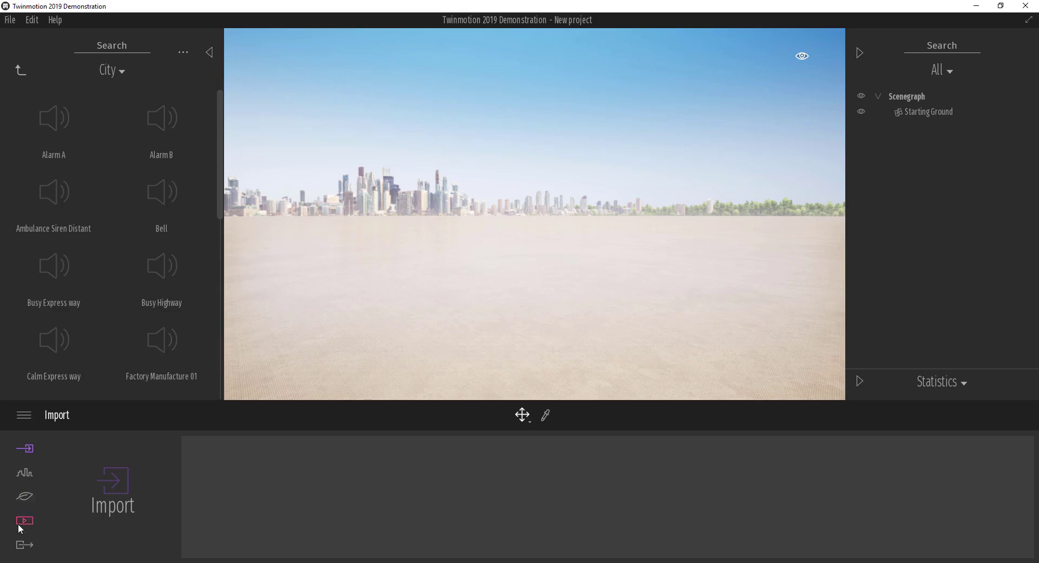
Open the Urban context map and bring the streets around Place Vendôme into close view.
left_click(25, 474)
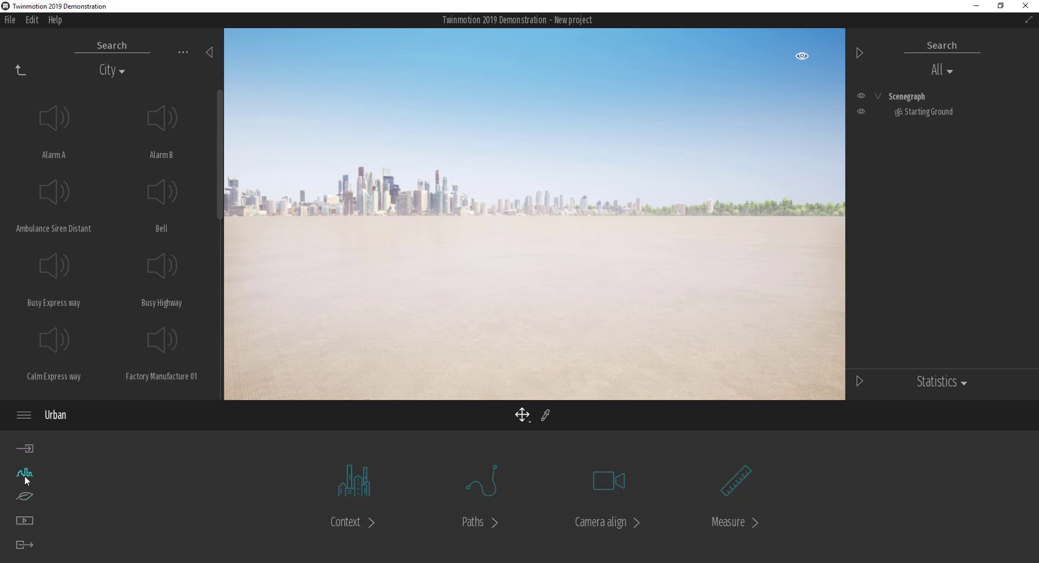
left_click(348, 490)
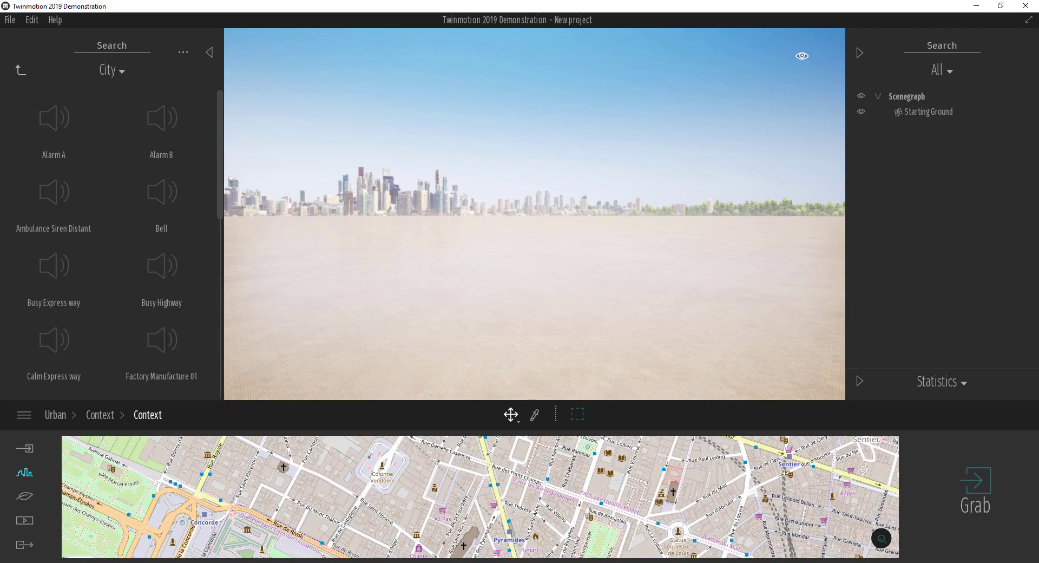
scroll(306, 510, "up", 2)
scroll(330, 511, "down", 2)
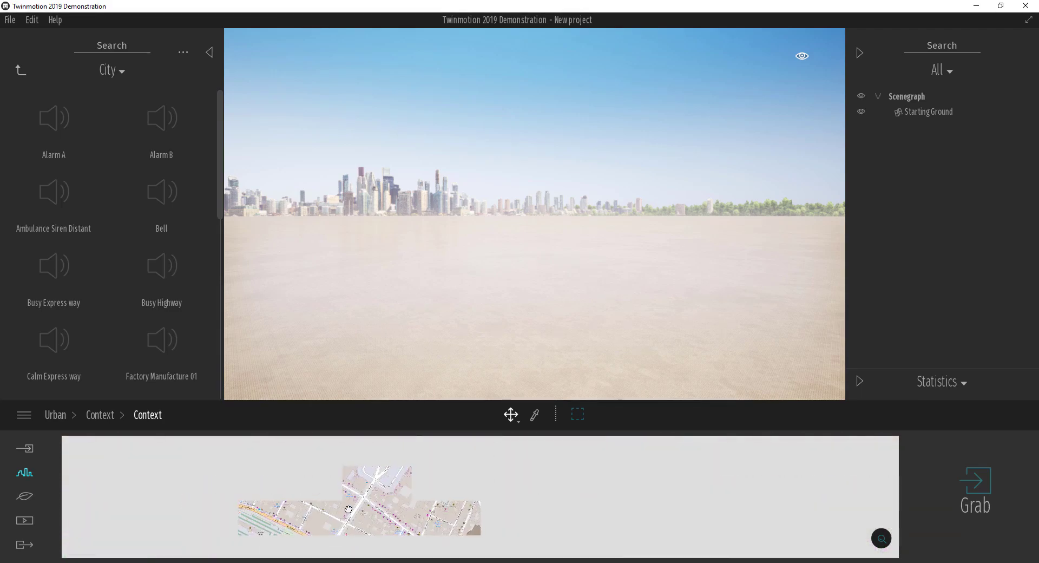
left_click_drag(348, 511, 321, 520)
scroll(321, 520, "up", 4)
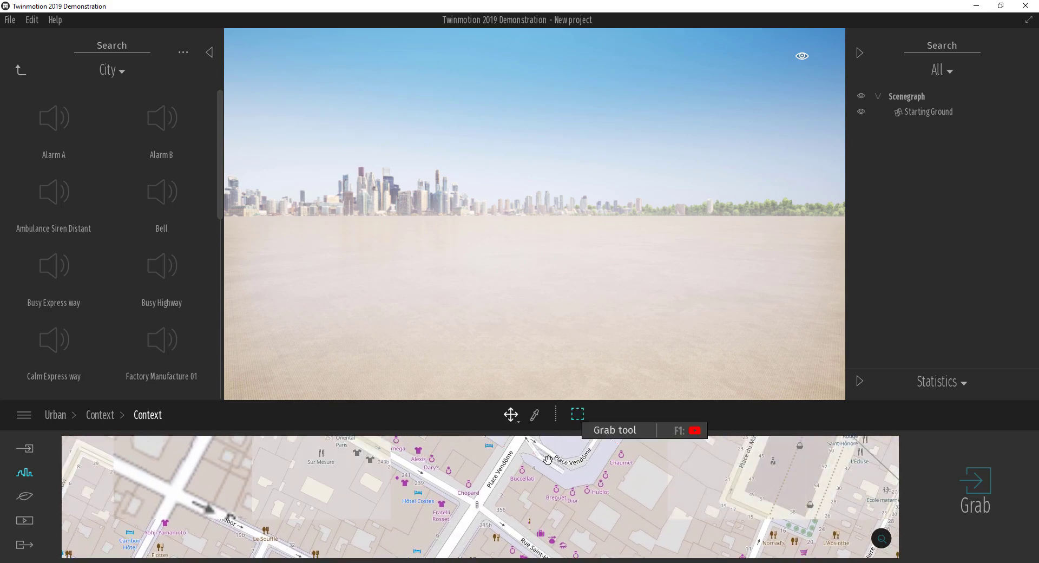
Mark a rectangular grab area over the buildings west of Place Vendôme and import it as 3D context.
left_click(578, 414)
left_click_drag(491, 500, 638, 484)
left_click_drag(534, 523, 553, 540)
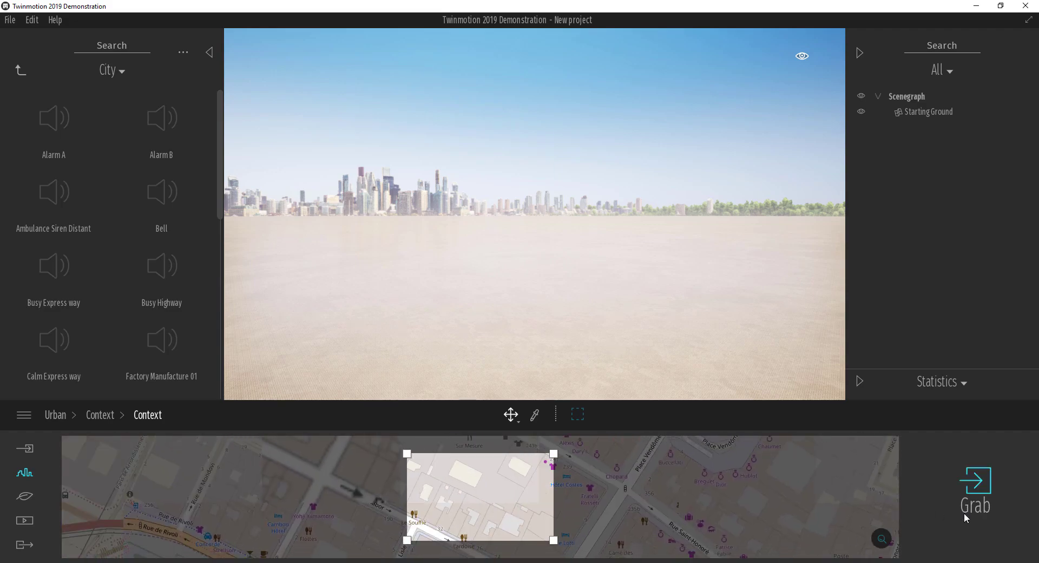
left_click(986, 490)
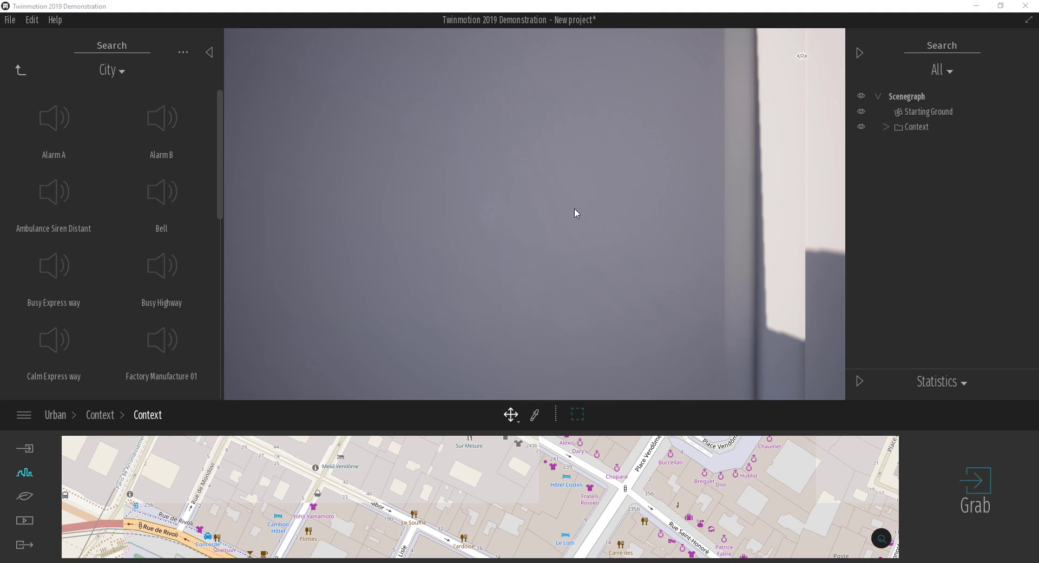
Move the building between the end building and the rest of the roadside row out past the row's end, keeping it beside the road.
left_click(558, 211)
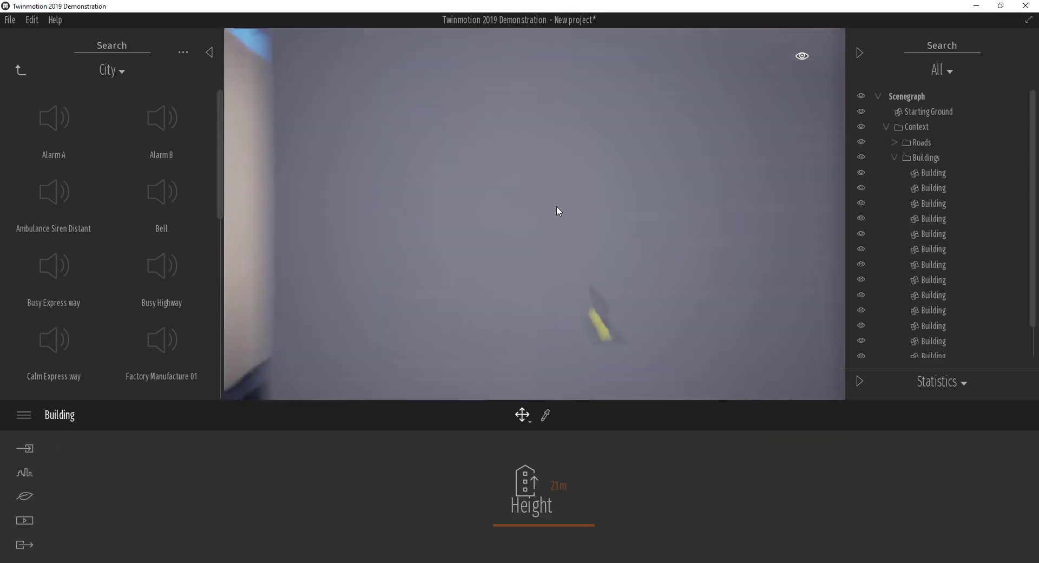
scroll(557, 207, "down", 5)
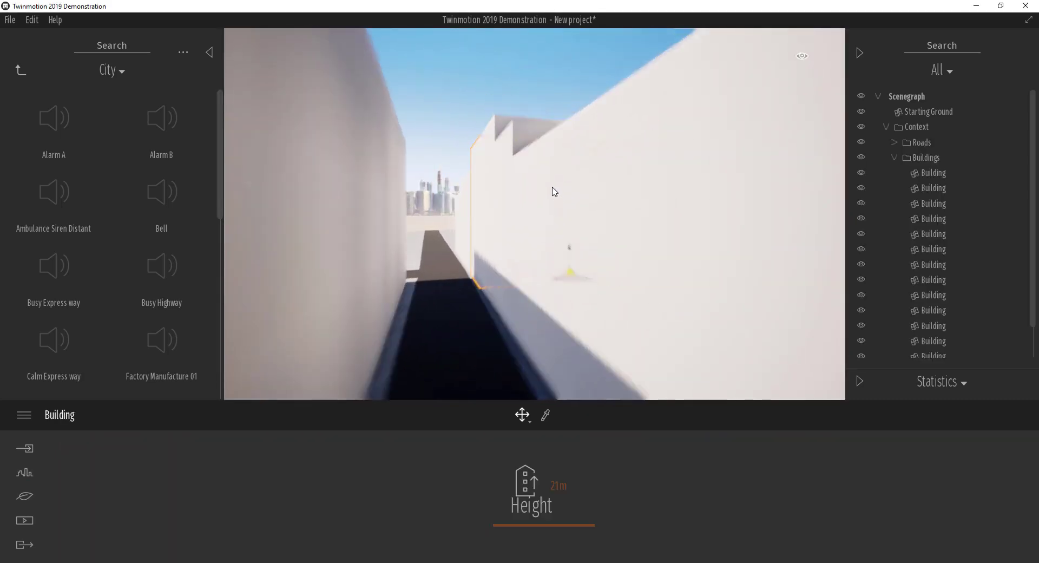
middle_click_drag(544, 154, 545, 236, "shift")
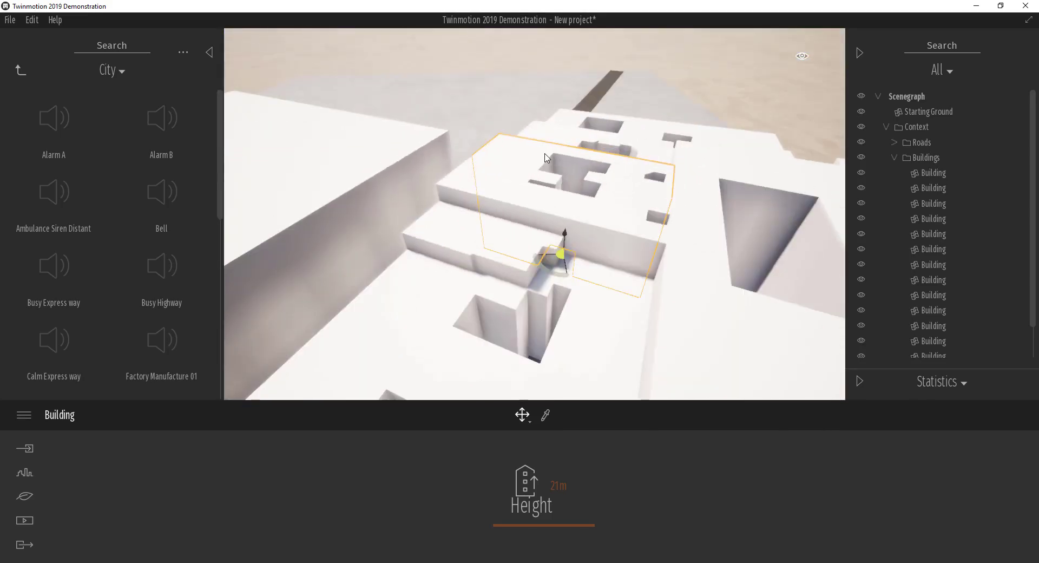
scroll(544, 154, "down", 3)
mouse_move(479, 175)
middle_mouse_down("shift")
mouse_move(585, 178)
mouse_move(469, 192)
middle_mouse_up("shift")
scroll(462, 178, "down", 1)
scroll(502, 195, "down", 1)
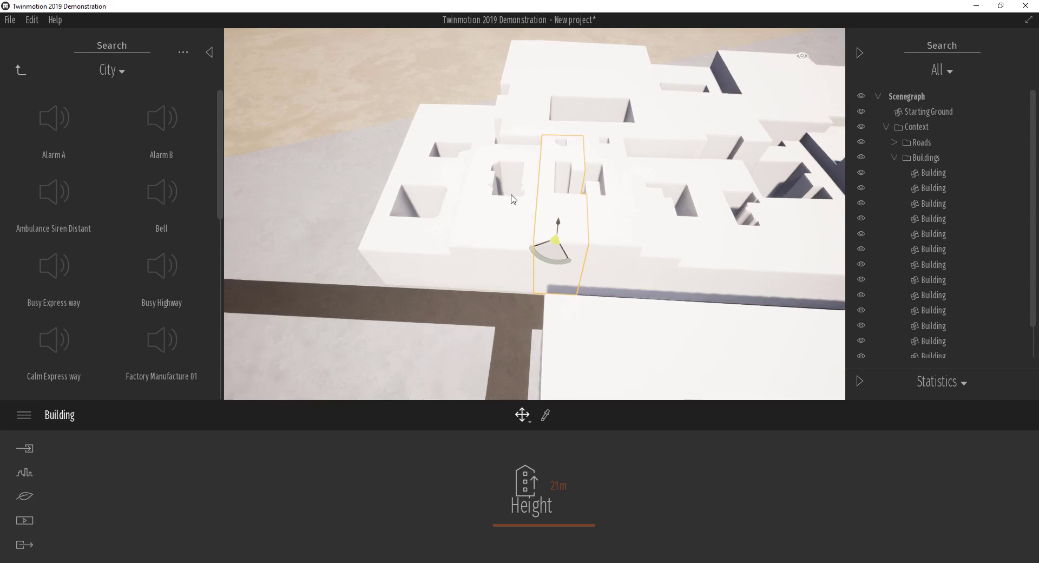
left_click(501, 221)
left_click(507, 257)
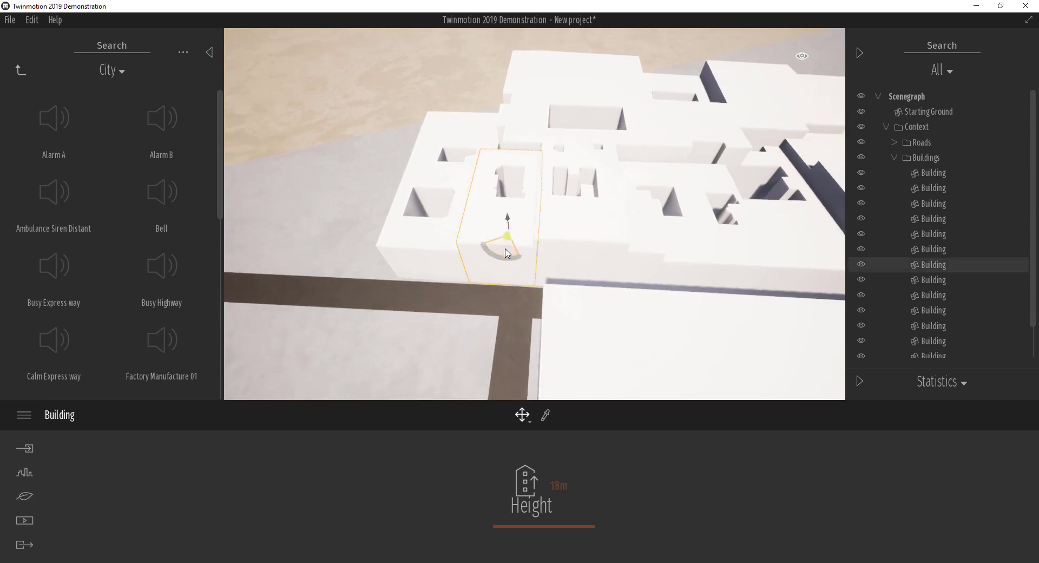
left_click_drag(508, 258, 342, 241)
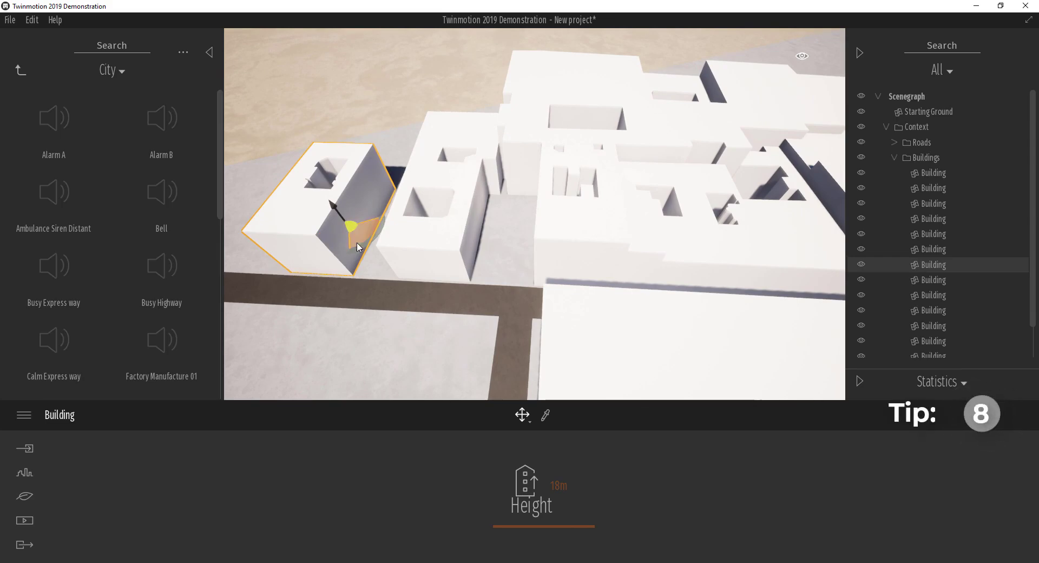
Flatten the moved building to a height of 0 m, and raise it again to about 19 m.
mouse_move(521, 528)
left_mouse_down()
mouse_move(523, 515)
mouse_move(524, 535)
left_mouse_up()
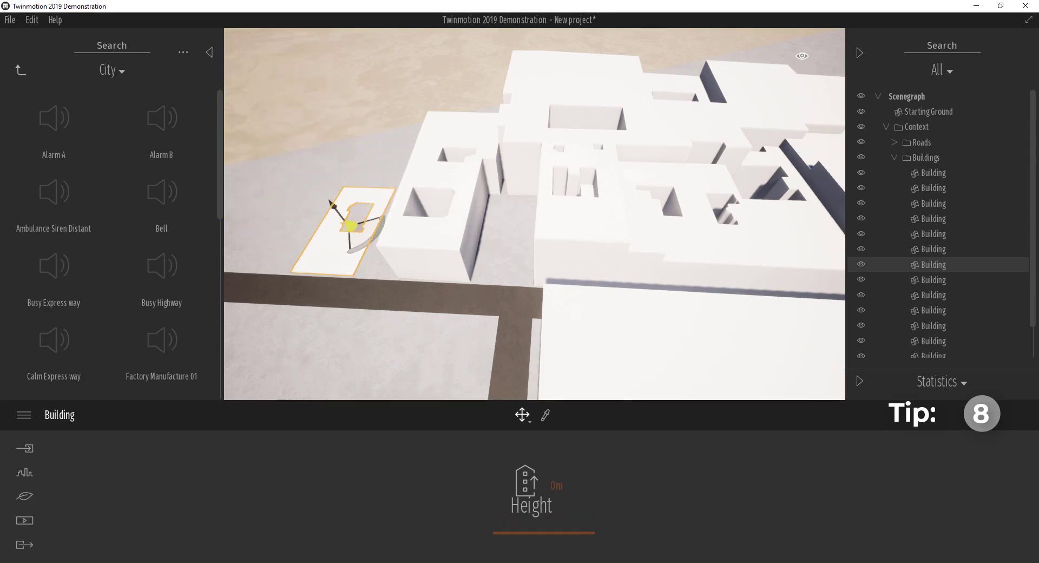
middle_click_drag(463, 259, 445, 263, "shift")
left_click_drag(526, 532, 528, 521)
Scale the moved building down uniformly until its height is about 14 m.
key("r")
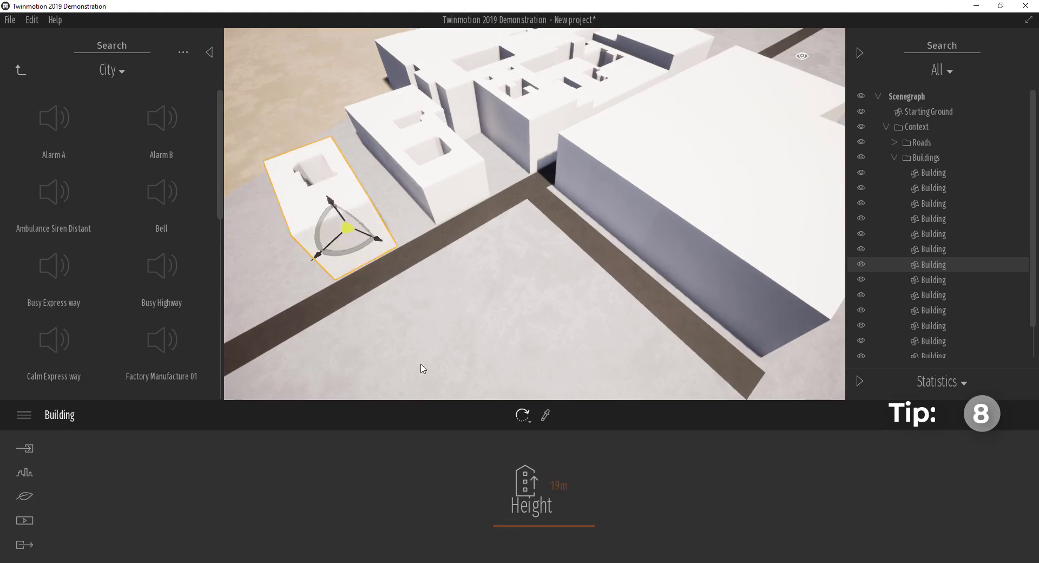
key("l")
left_click(347, 229)
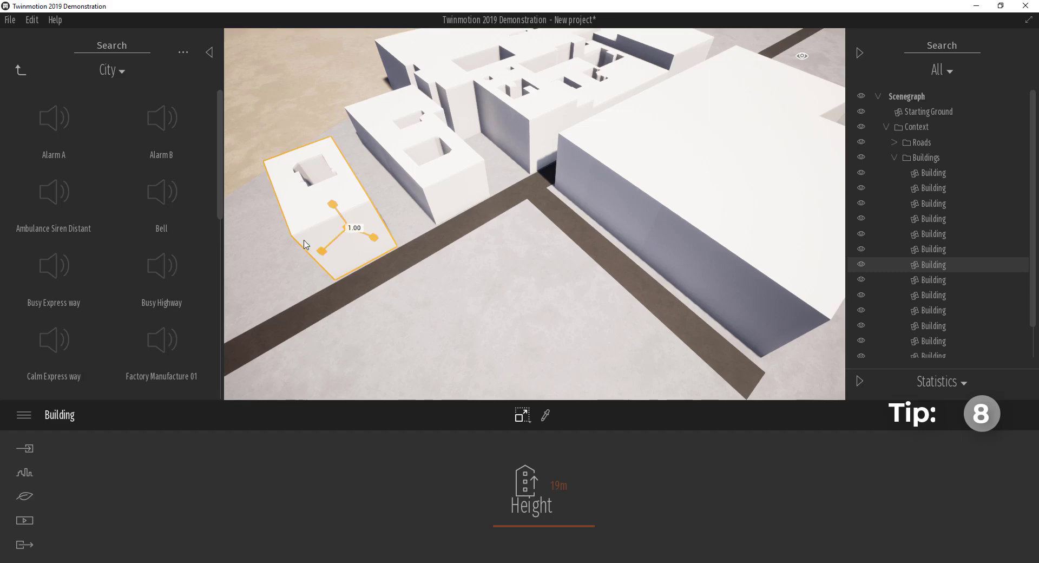
left_click_drag(304, 244, 349, 254)
middle_click_drag(373, 205, 596, 228, "shift")
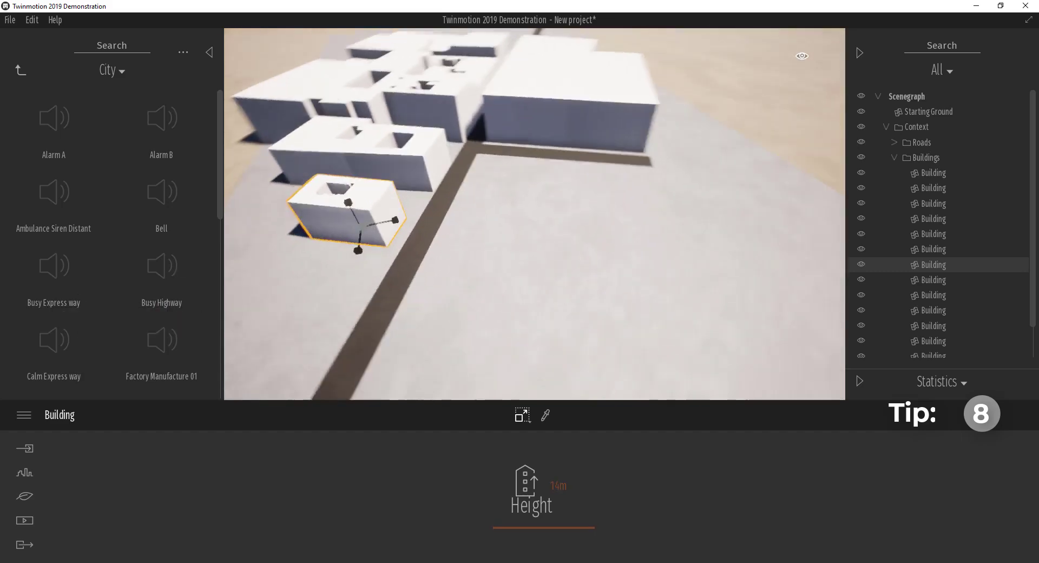
middle_click_drag(449, 208, 497, 171, "shift")
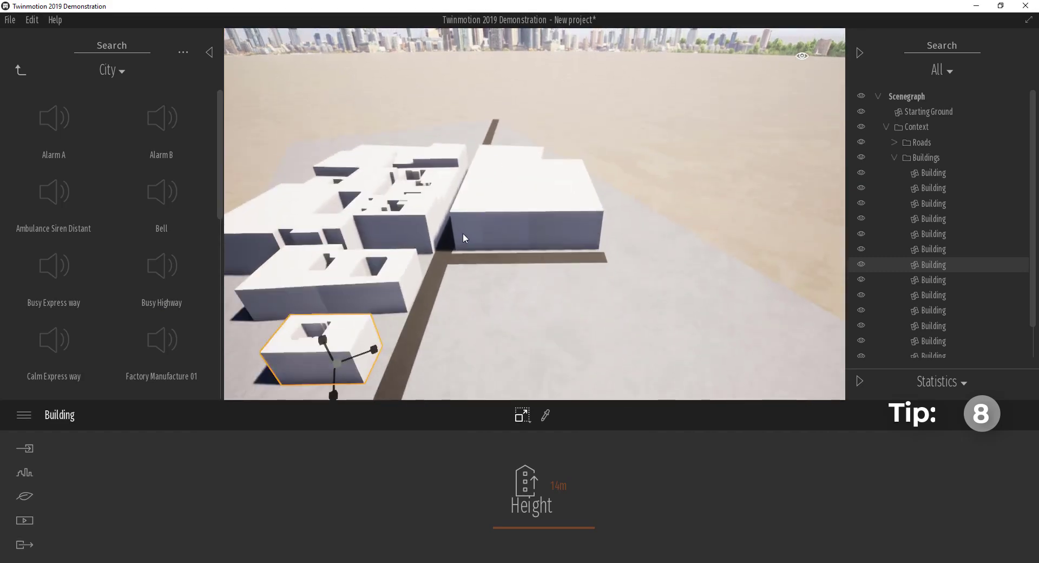
Scale the large building across the road down slightly, to a height of about 18 m.
left_click_drag(463, 232, 525, 304)
left_click(447, 214)
middle_click_drag(525, 304, 415, 220, "shift")
scroll(416, 221, "up", 3)
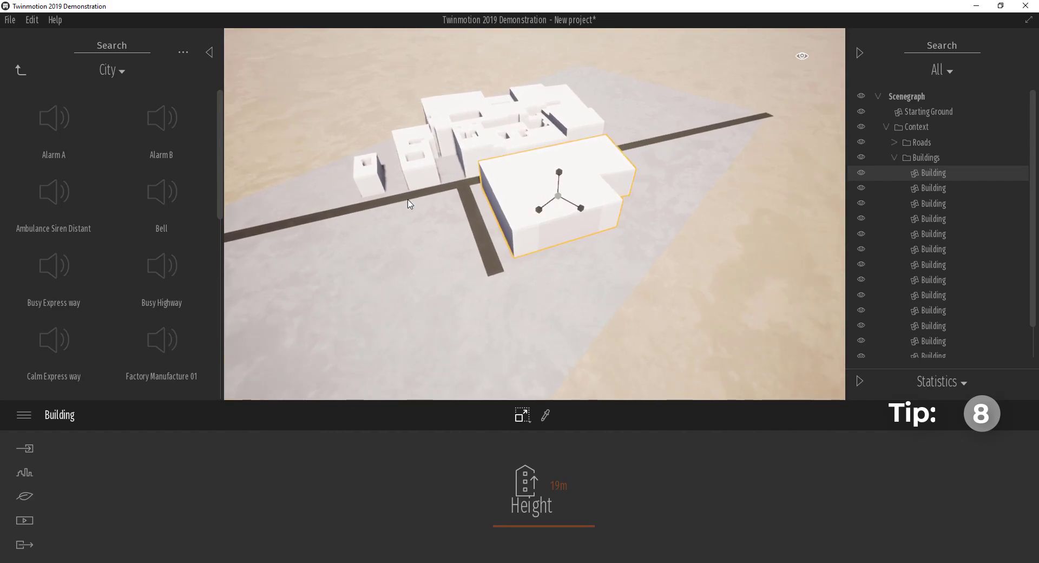
left_click_drag(559, 202, 531, 203)
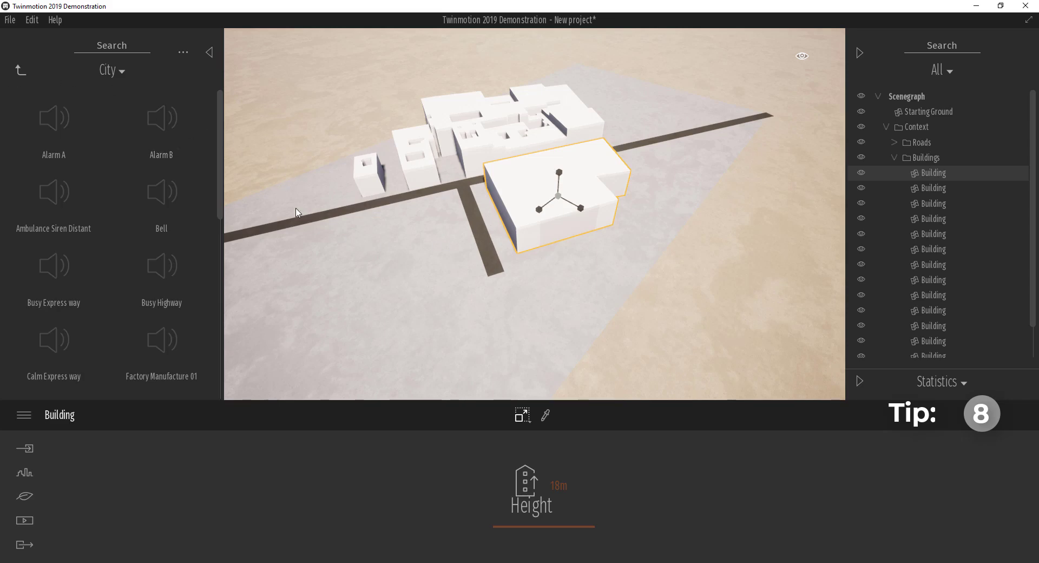
Place the Vitra modular corner sofa from the library's Livingroom furniture on the ground near the road junction.
left_click(19, 70)
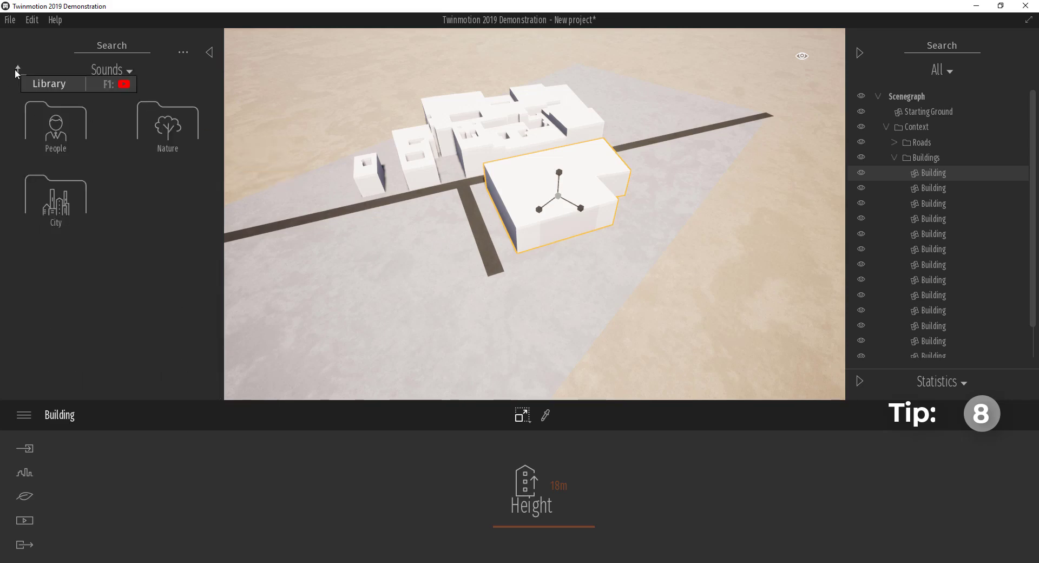
left_click(16, 70)
left_click(15, 70)
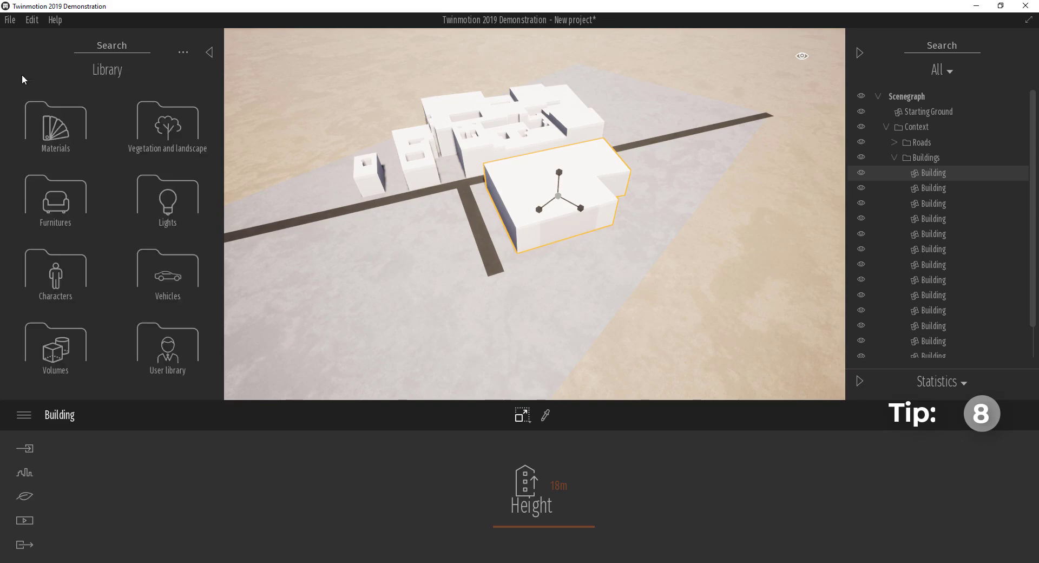
left_click(76, 206)
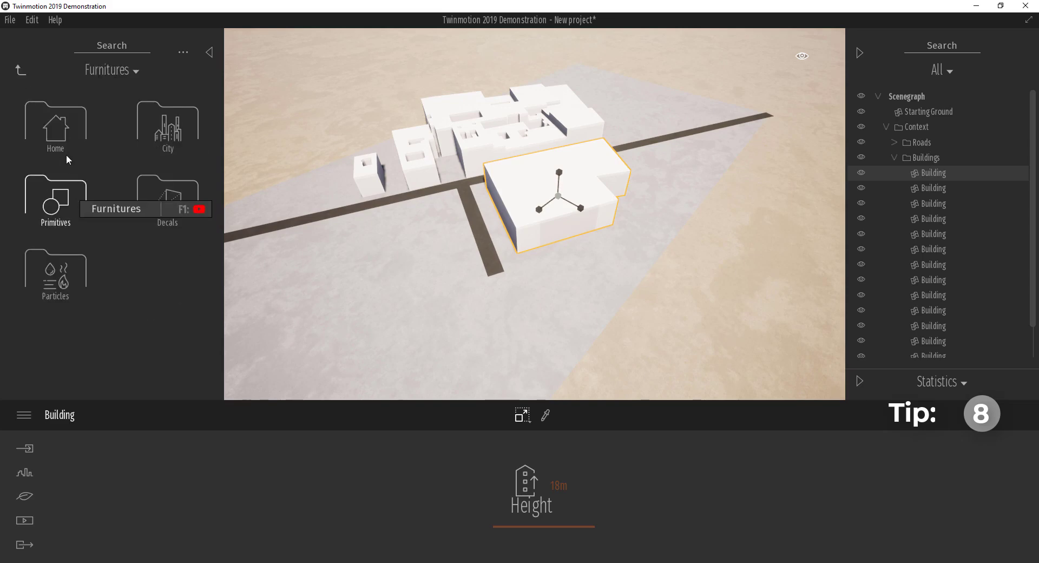
left_click(56, 124)
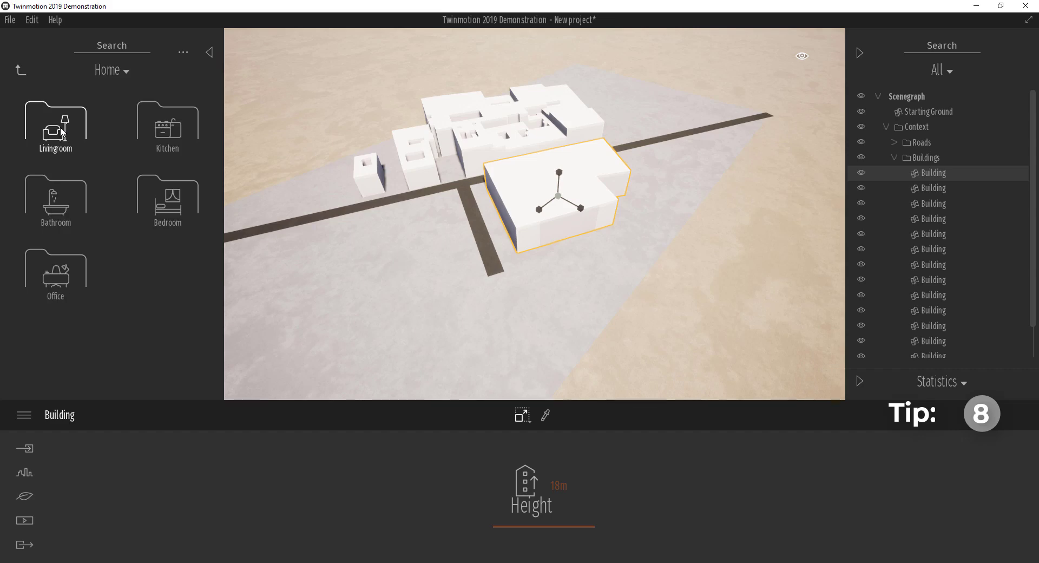
left_click(56, 124)
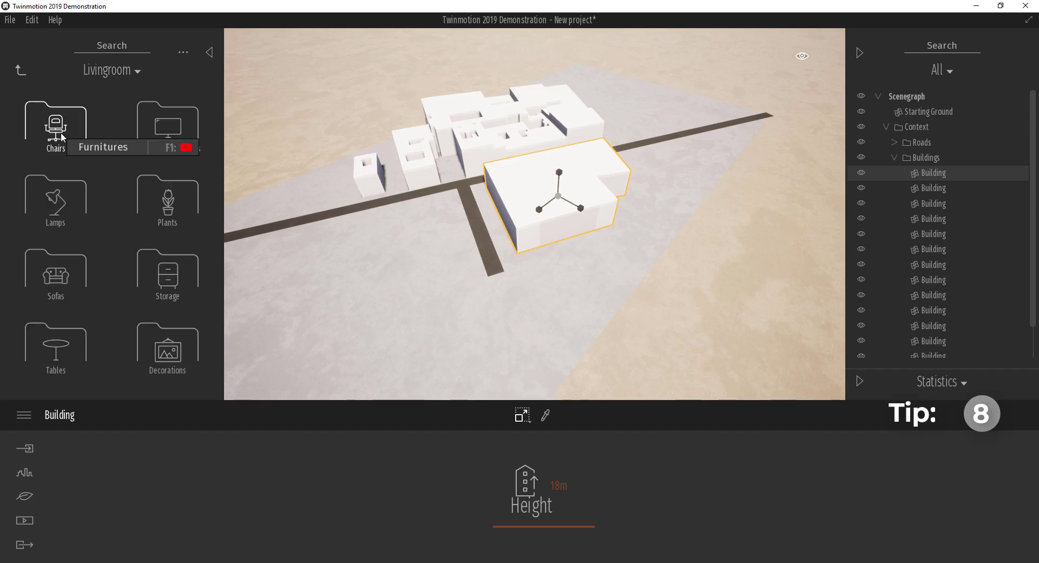
left_click(63, 275)
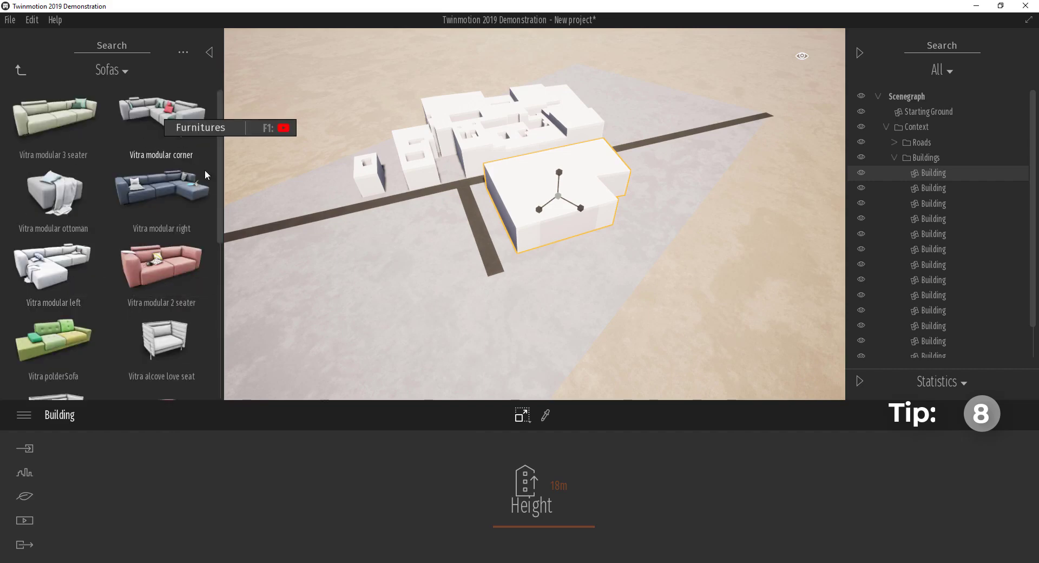
left_click_drag(158, 115, 372, 306)
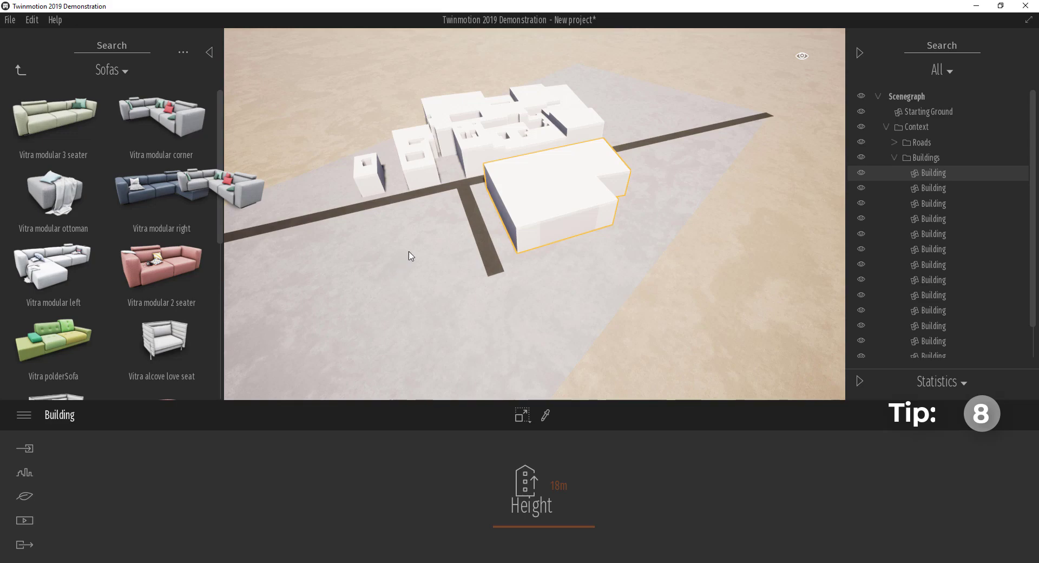
left_click_drag(439, 222, 436, 221)
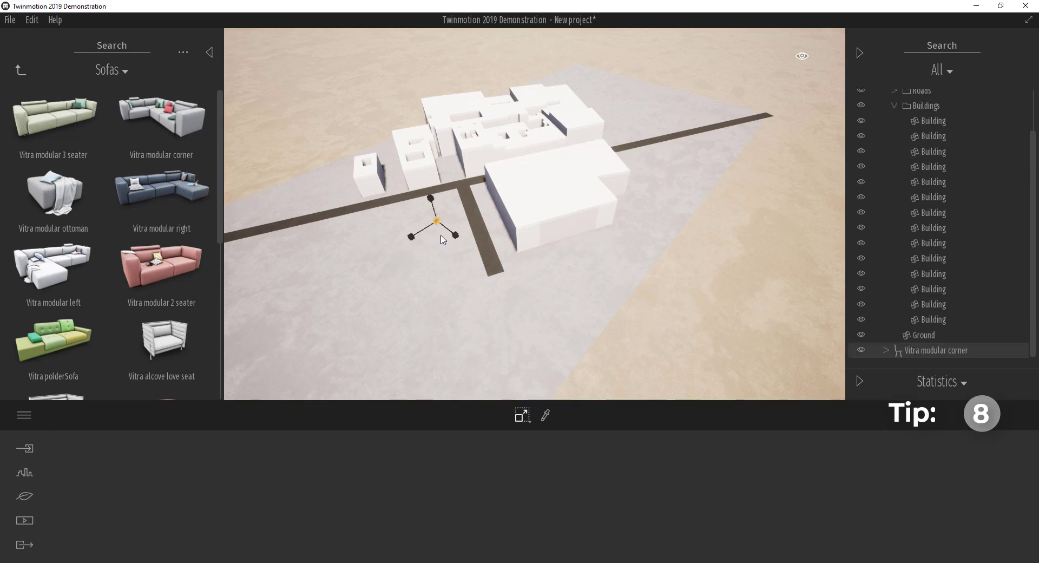
Focus the view on the corner sofa and examine it from the front at a low angle.
key("f")
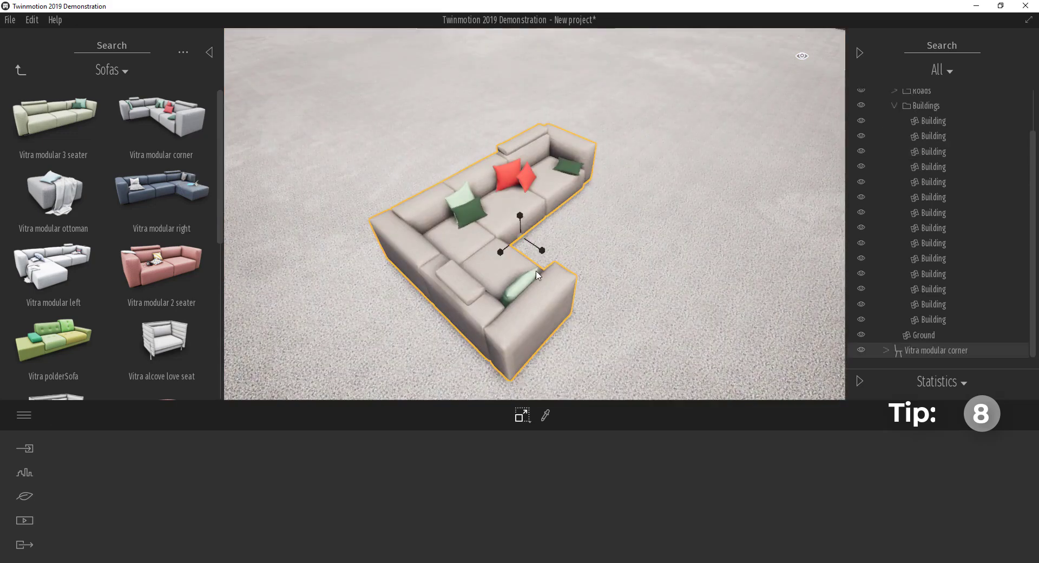
middle_click_drag(552, 269, 498, 227, "shift")
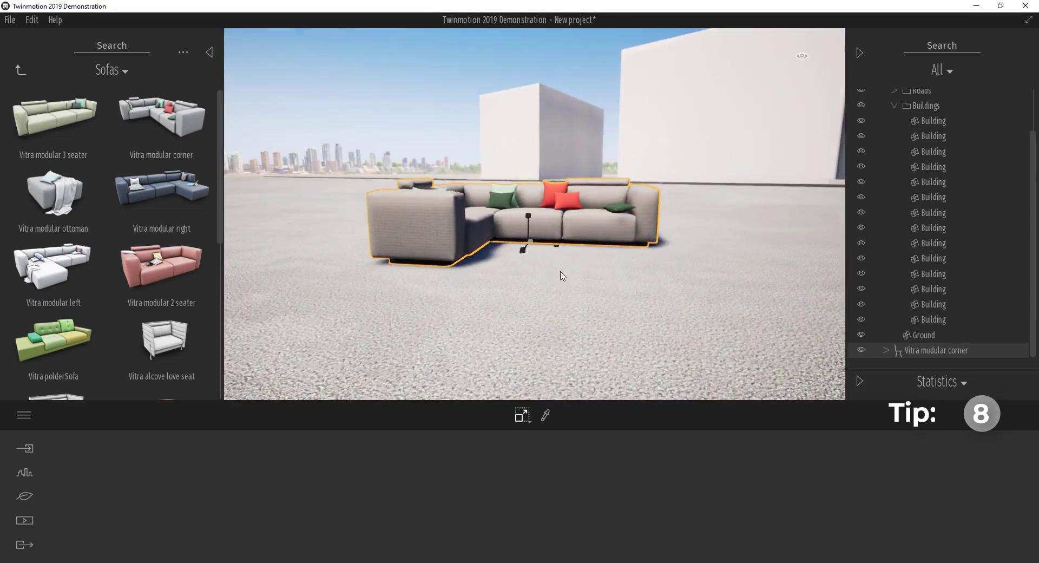
scroll(543, 214, "up", 3)
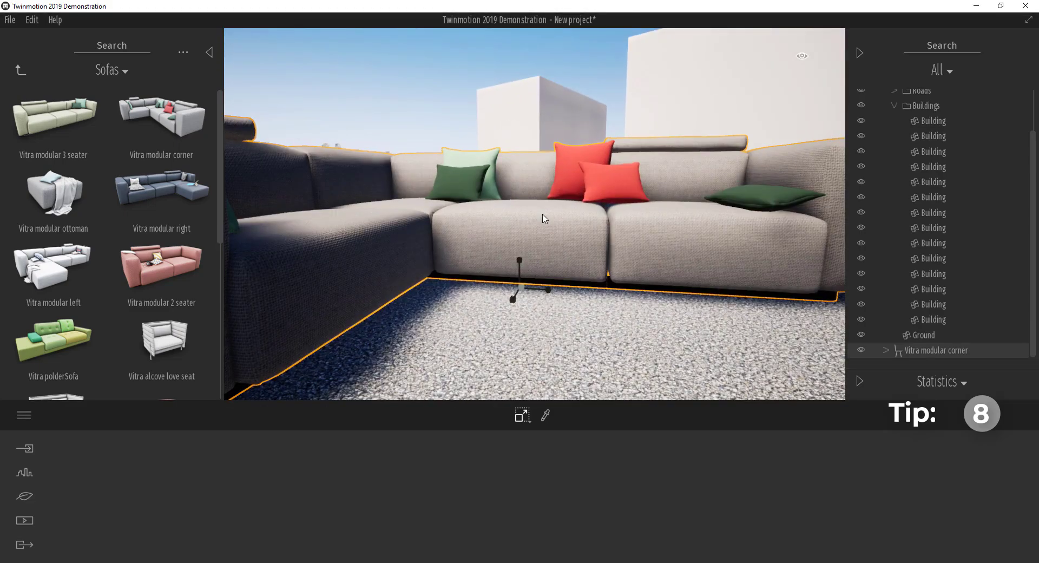
scroll(542, 213, "down", 3)
middle_click_drag(631, 207, 581, 183, "shift")
scroll(581, 183, "up", 2)
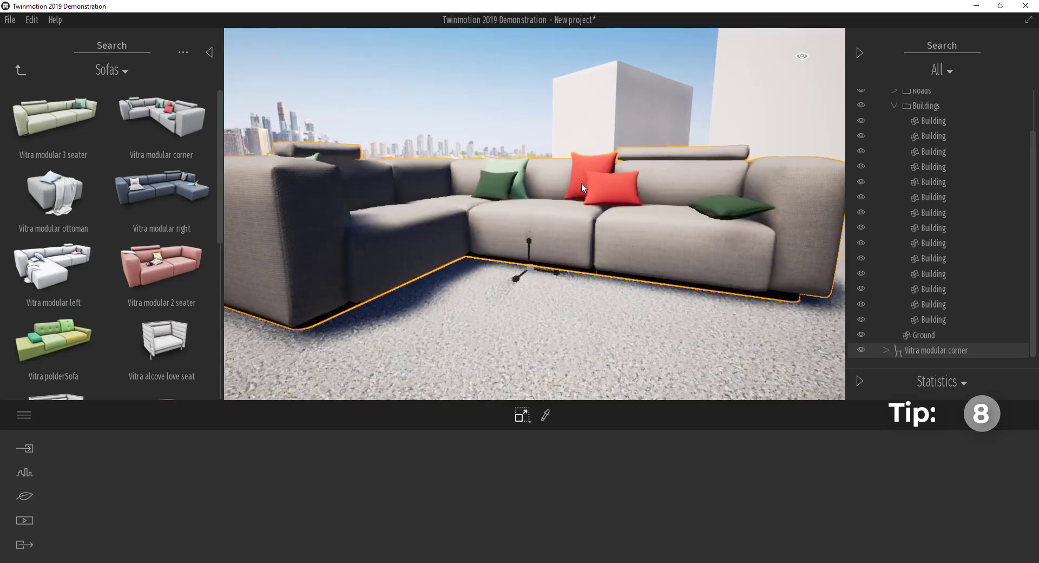
Focus the view on the building behind the sofa, and return the focus to the sofa.
double_click(630, 130)
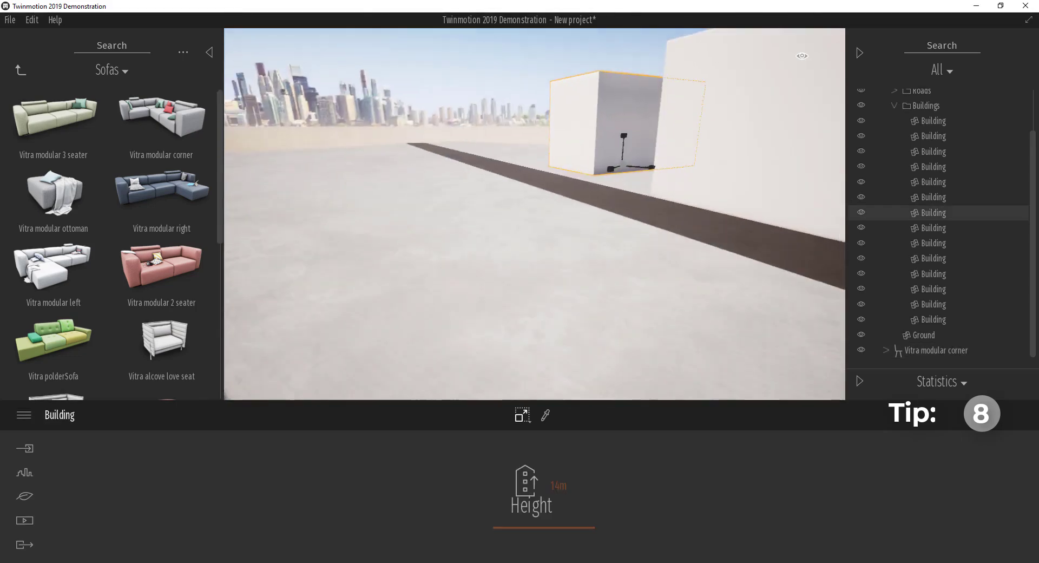
scroll(689, 213, "down", 5)
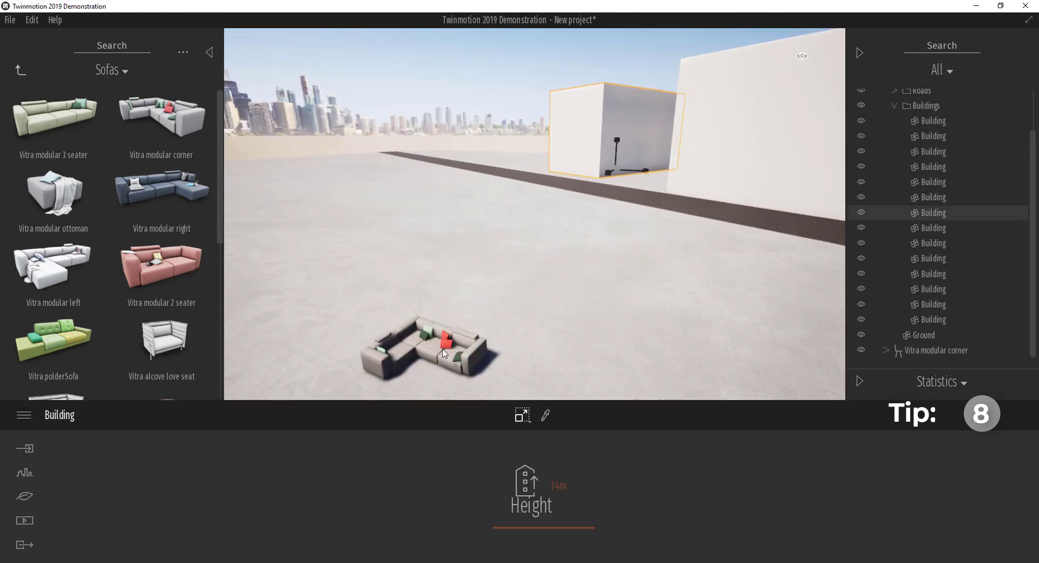
double_click(443, 353)
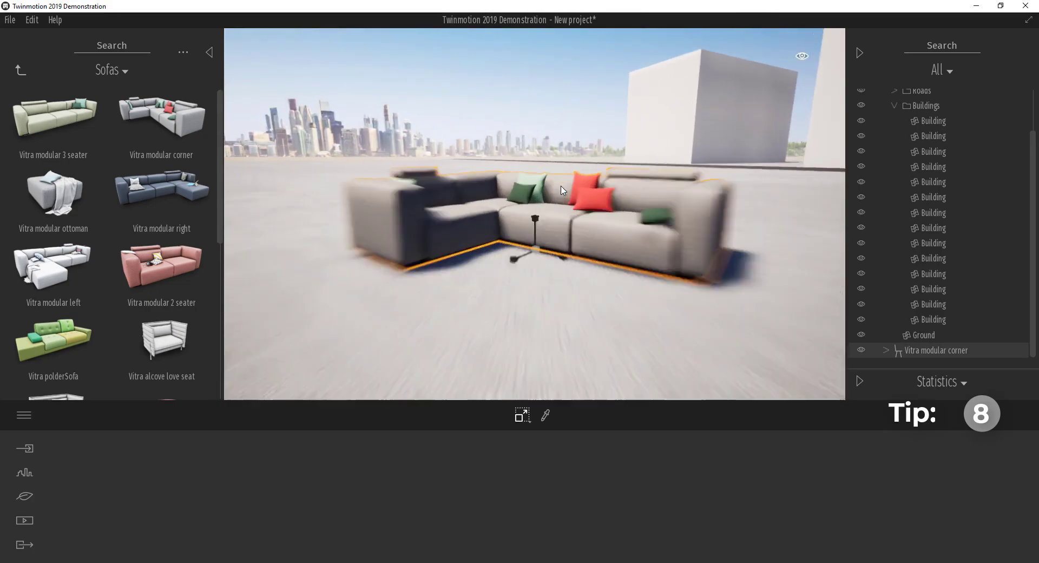
scroll(593, 186, "up", 3)
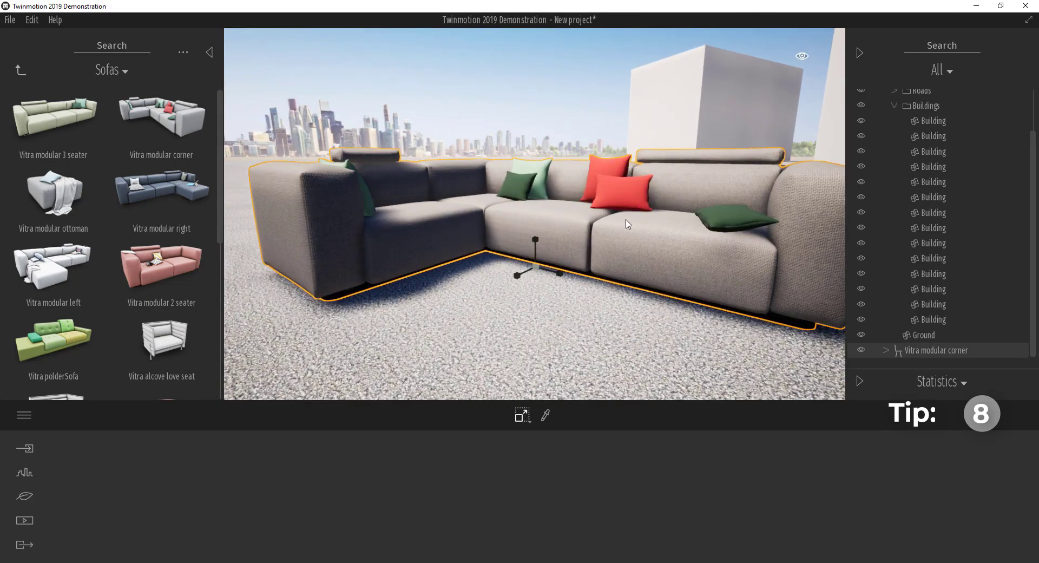
Duplicate the two red cushions together as one instance with 1.29 m spacing, placing the pair on the sofa's left section.
mouse_move(627, 220)
middle_mouse_down("shift")
mouse_move(569, 244)
mouse_move(552, 271)
mouse_move(633, 249)
mouse_move(620, 225)
middle_mouse_up("shift")
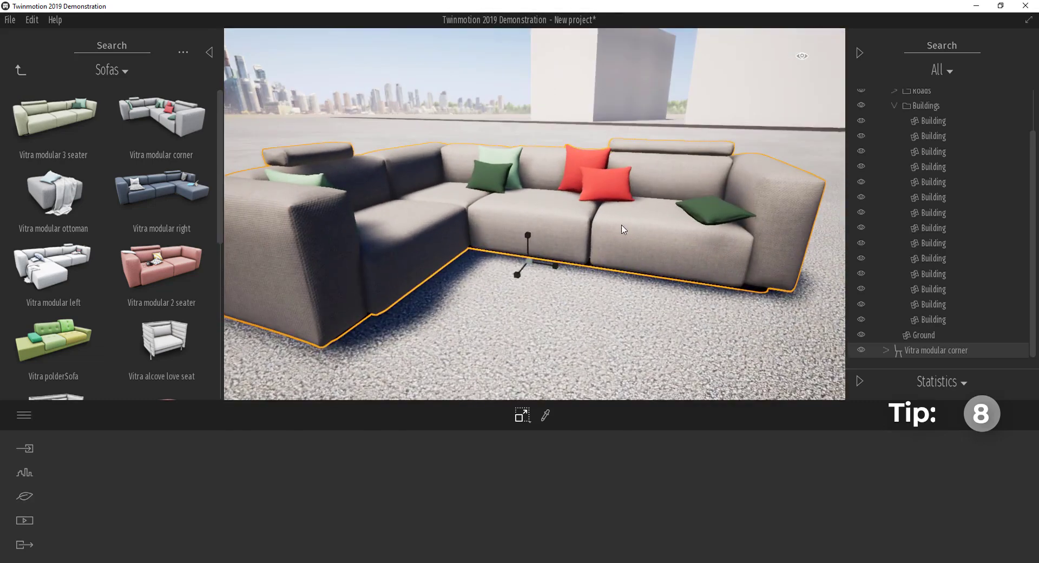
left_click(599, 185)
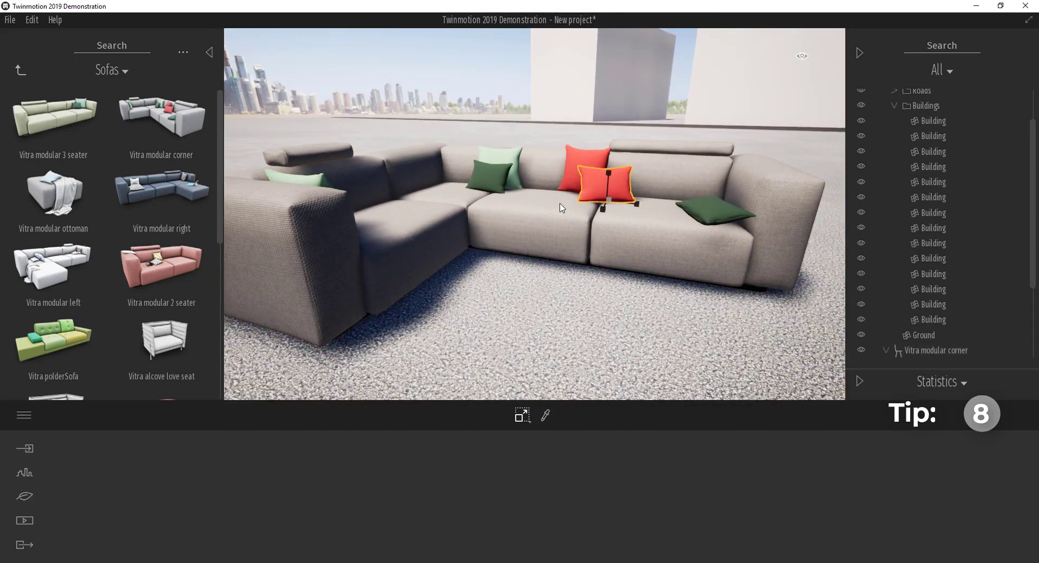
left_click(577, 161)
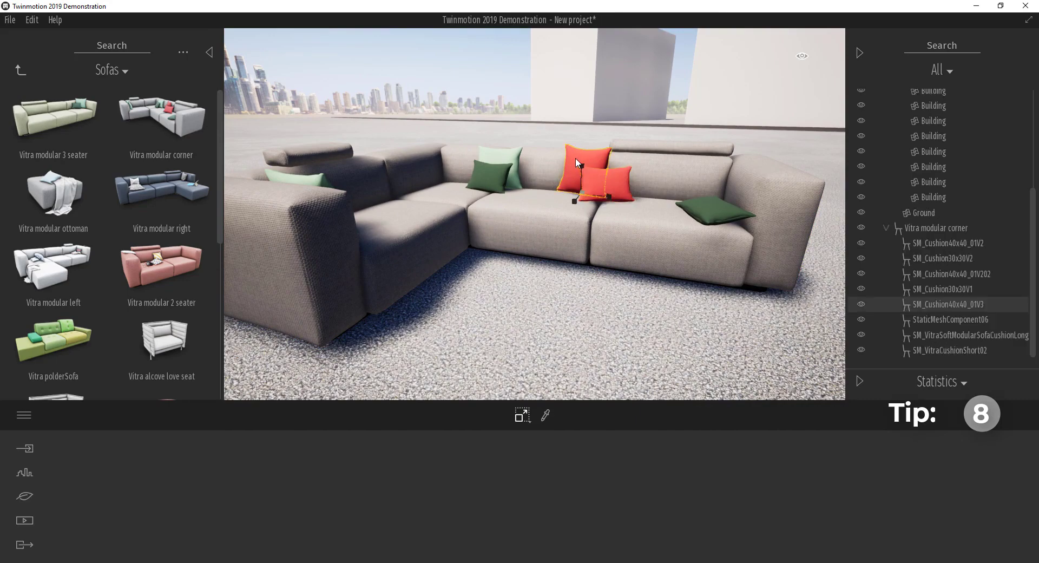
left_click(623, 190, "ctrl")
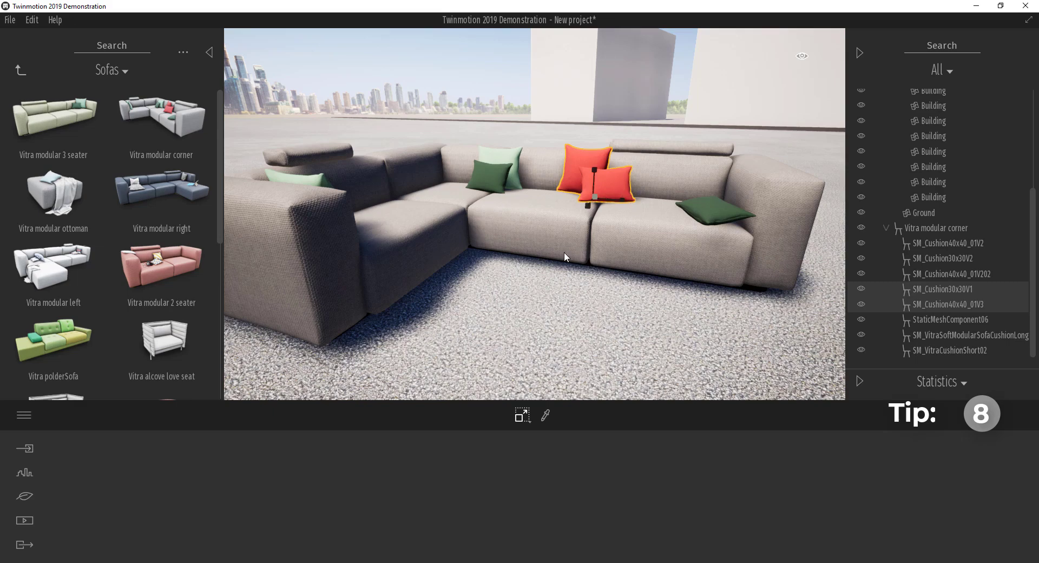
key("space")
middle_click_drag(600, 200, 600, 214, "shift")
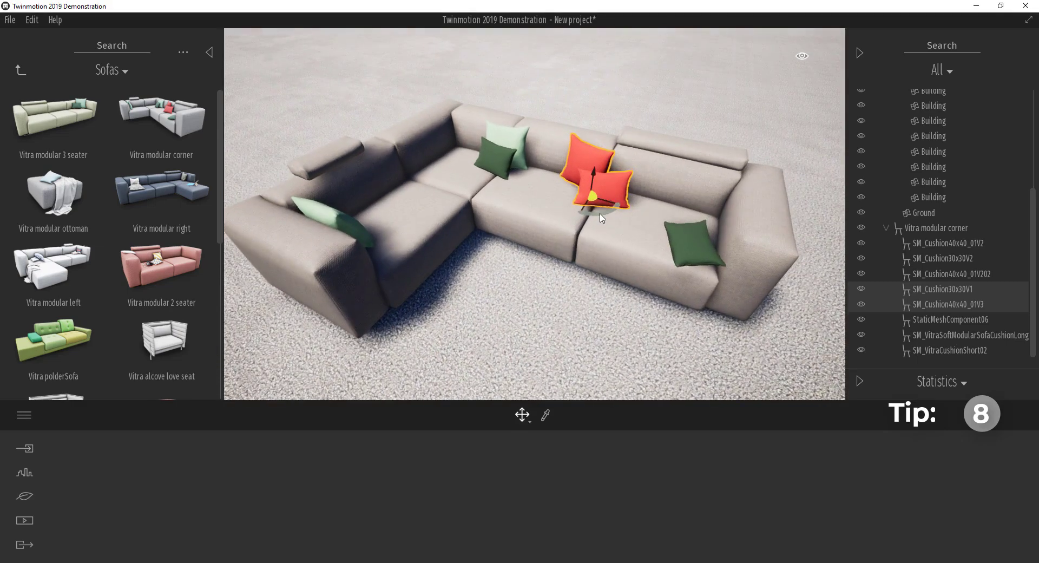
left_click_drag(594, 210, 418, 215, "alt")
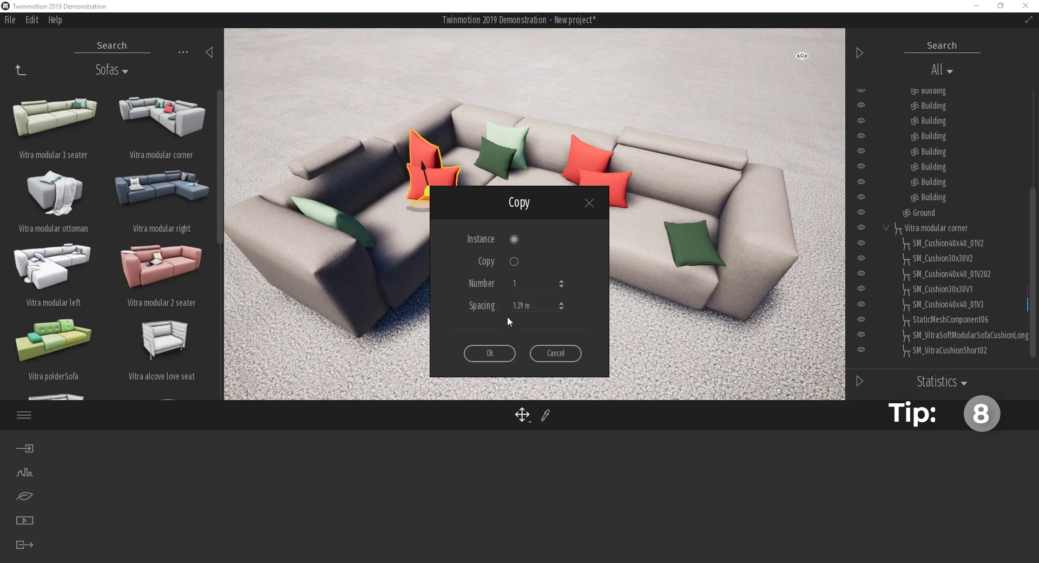
left_click(498, 354)
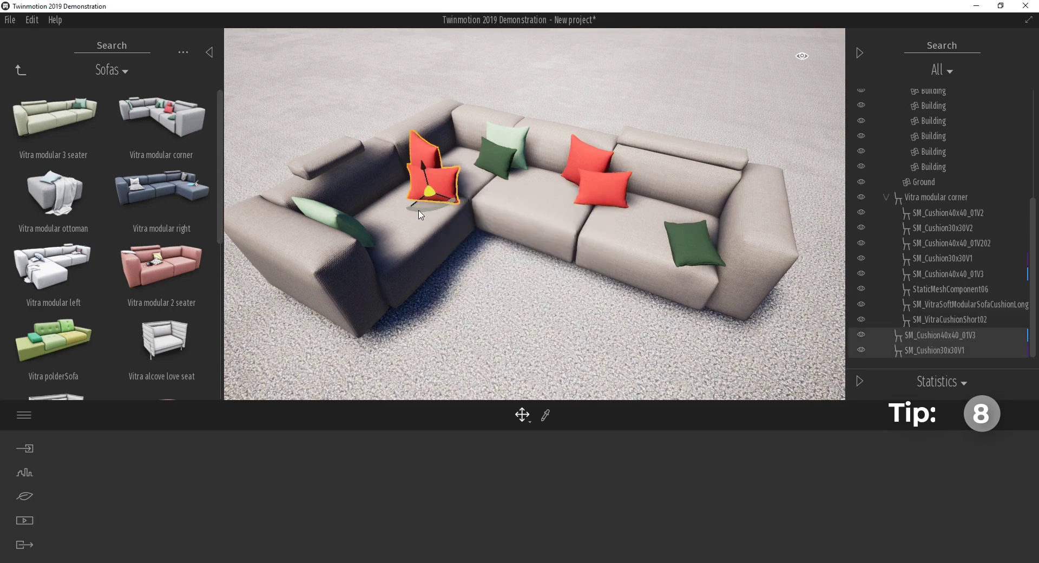
Rotate the duplicated pair of red cushions by -90 degrees about the vertical axis.
left_click_drag(420, 210, 500, 180)
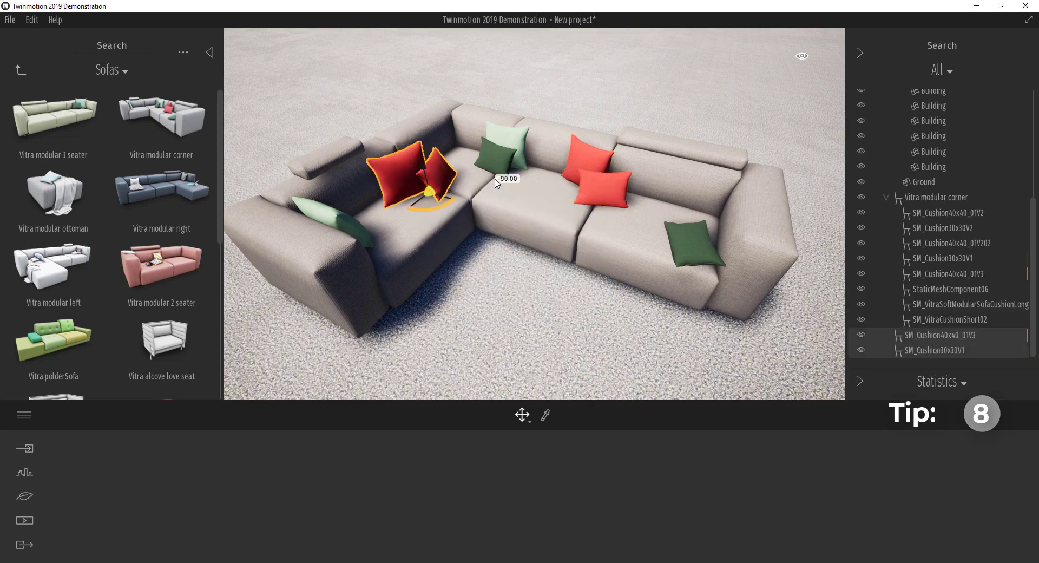
scroll(463, 212, "up", 3)
scroll(466, 229, "down", 5)
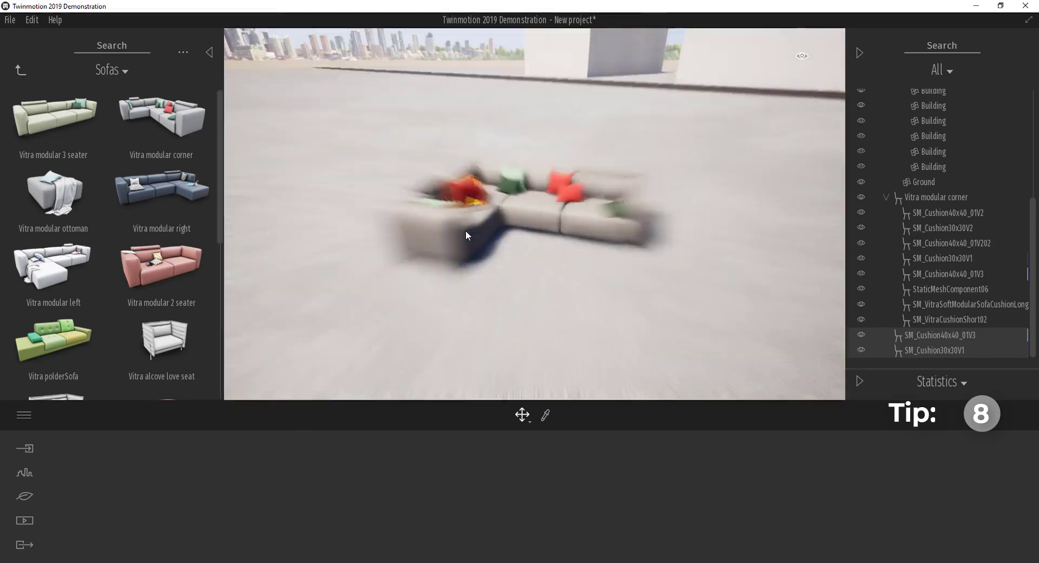
scroll(404, 167, "up", 3)
scroll(403, 167, "down", 2)
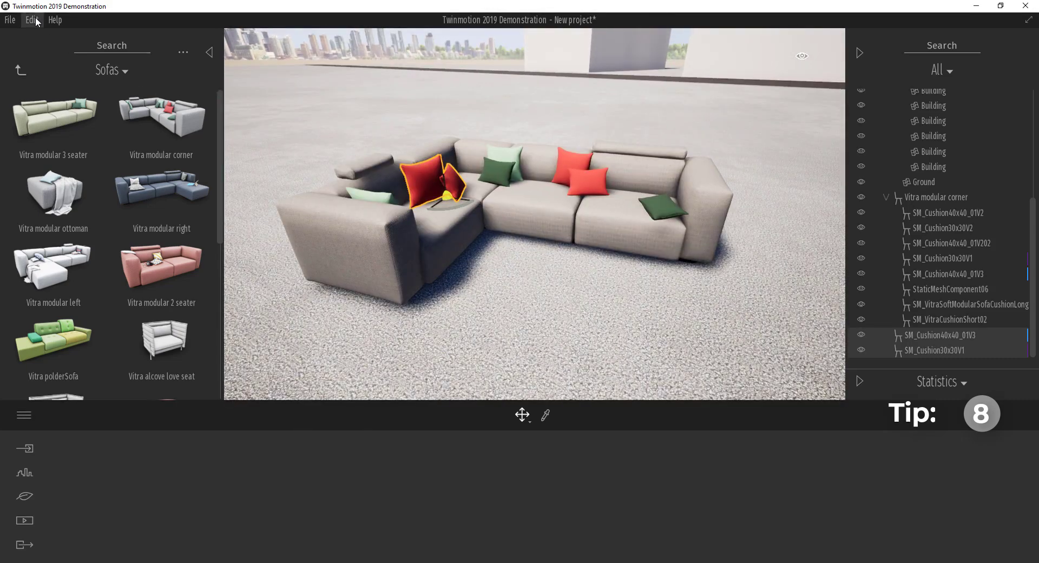
Set the angle snap to 0 in the preferences.
left_click(32, 20)
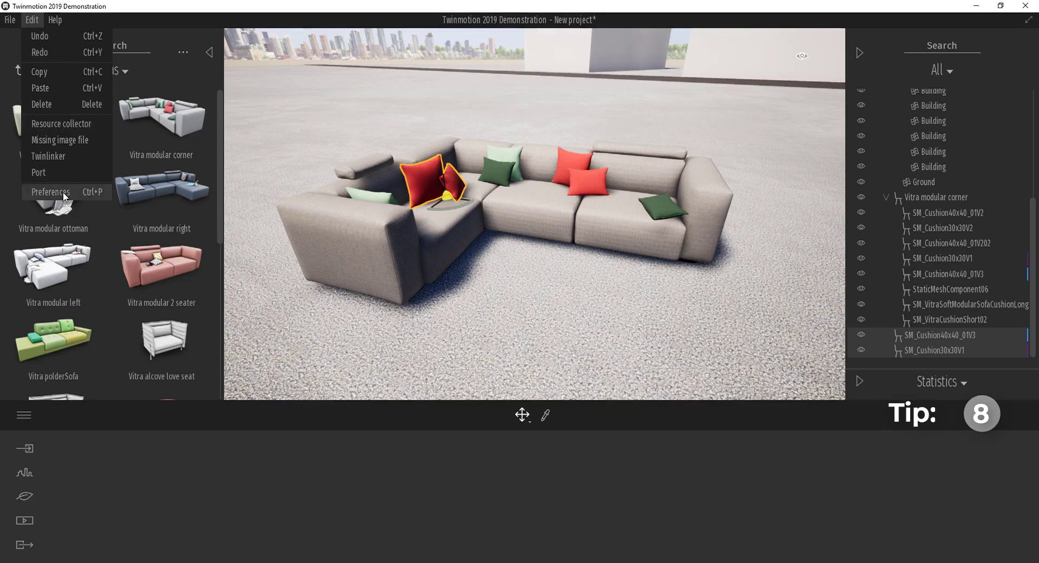
left_click(43, 193)
left_click(387, 308)
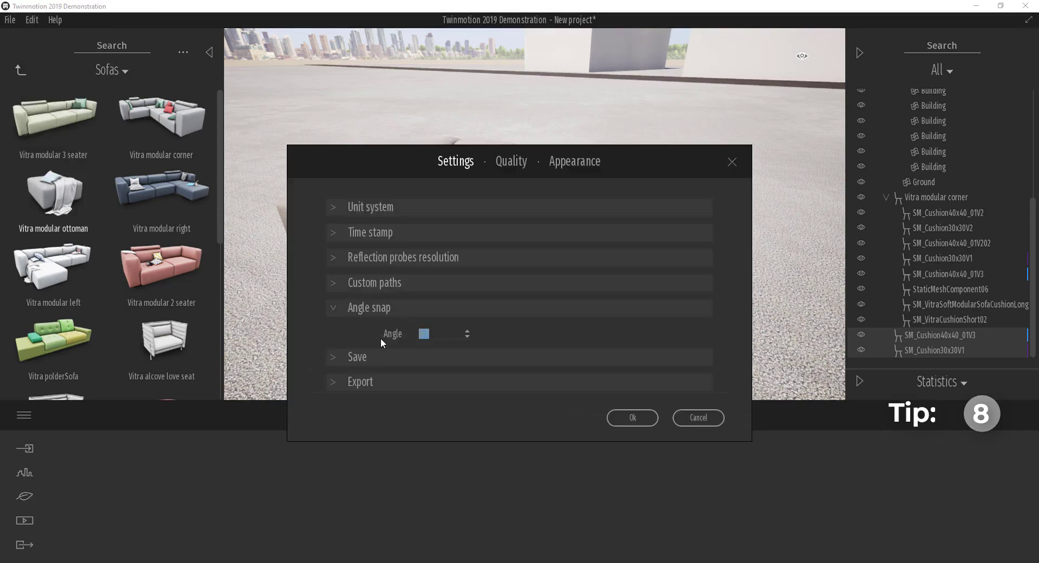
type("0")
left_click(634, 417)
Take all eight component objects, from SM_Cushion40x40_01V2 to SM_VitraCushionShort02, out of the Vitra modular corner sofa in the scene hierarchy.
middle_click_drag(501, 243, 599, 215, "shift")
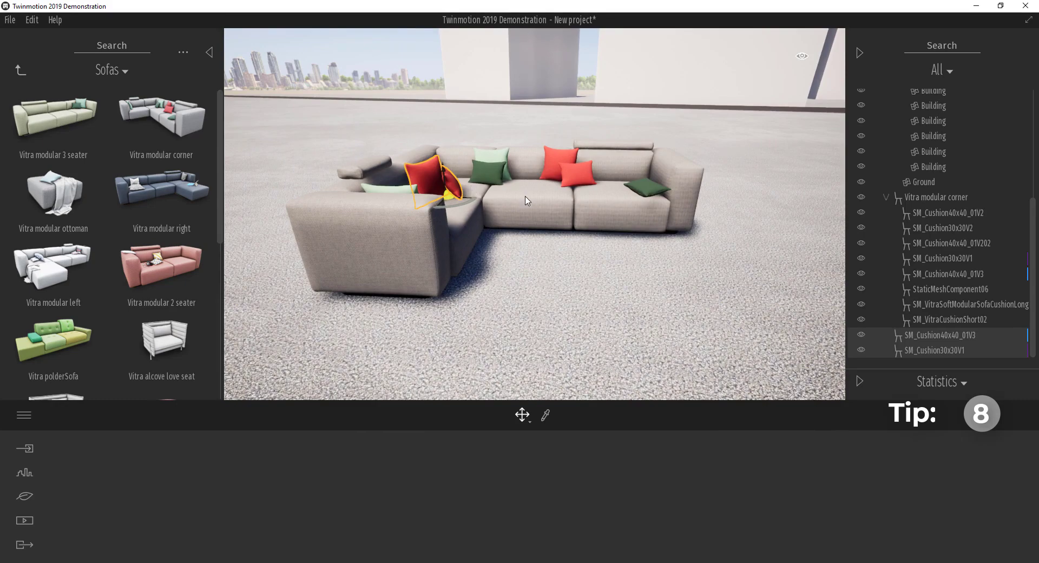
left_click(922, 212)
left_click(946, 320, "shift")
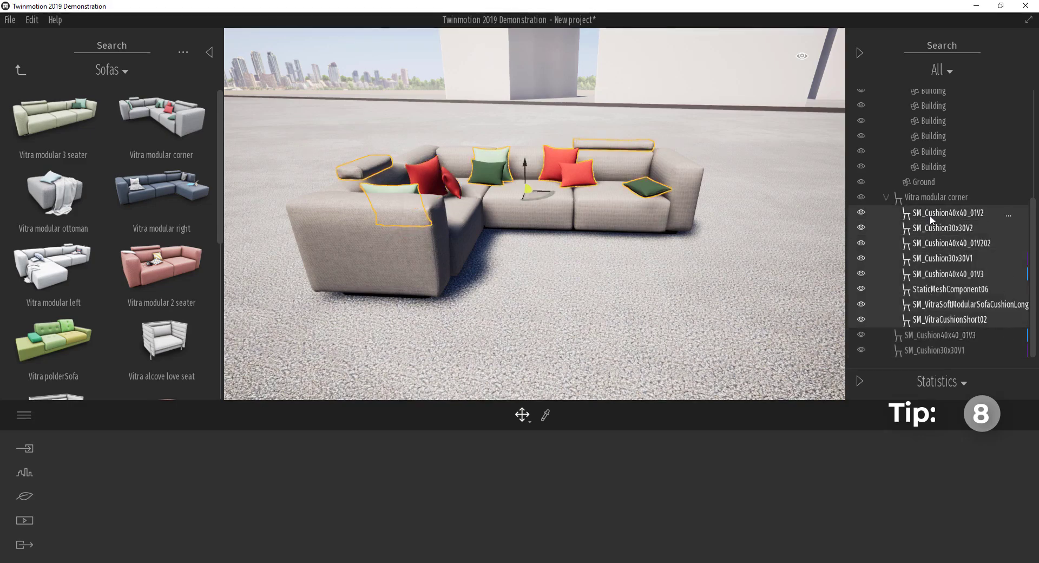
left_click_drag(921, 212, 931, 191)
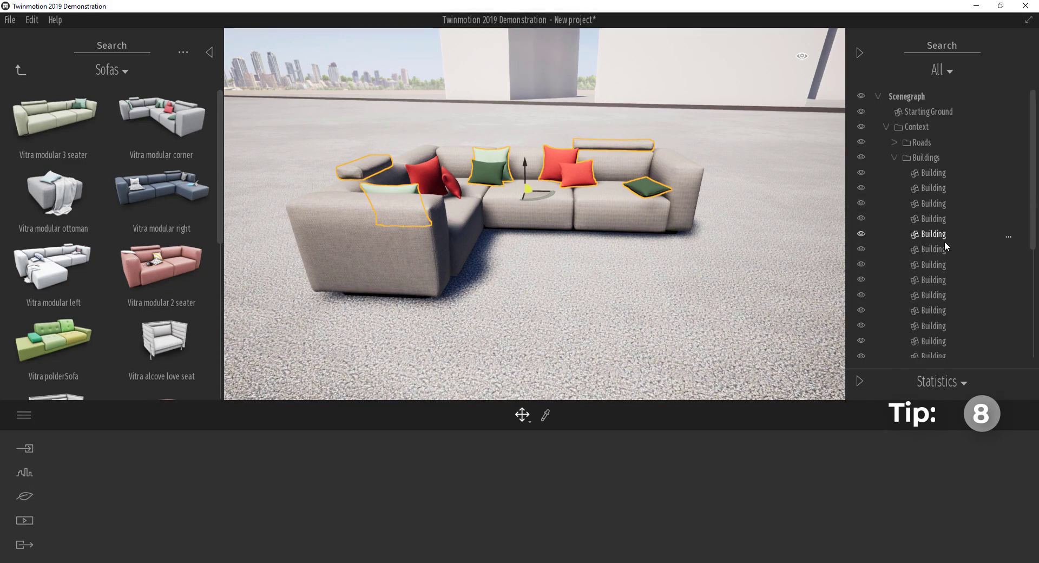
scroll(944, 242, "down", 2)
Try to rotate the sofa body separately from its cushions, and undo the change.
left_click(524, 214)
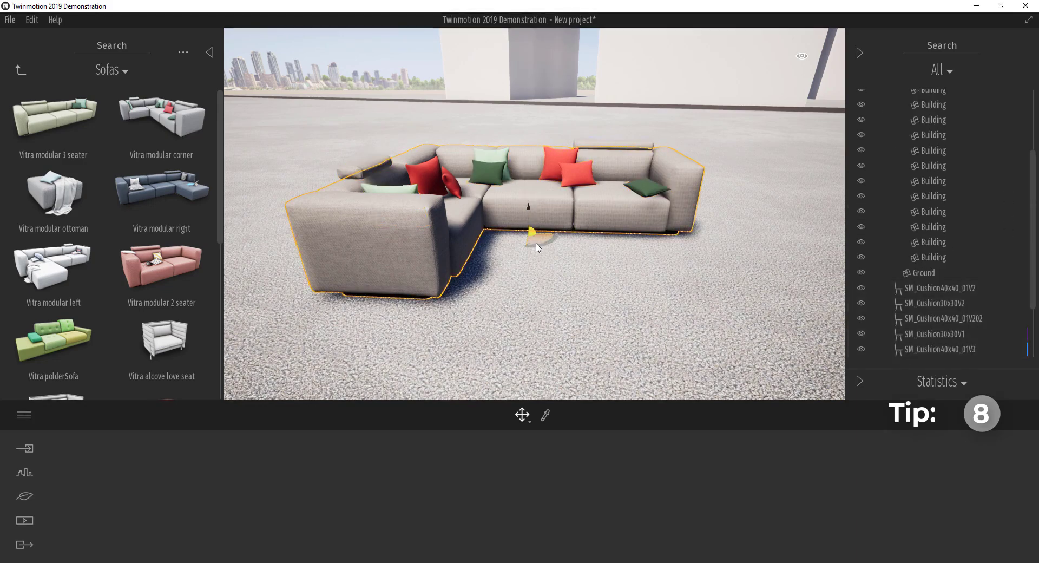
mouse_move(534, 245)
left_mouse_down()
mouse_move(396, 286)
mouse_move(421, 340)
mouse_move(581, 271)
mouse_move(525, 261)
left_mouse_up()
key("ctrl+z")
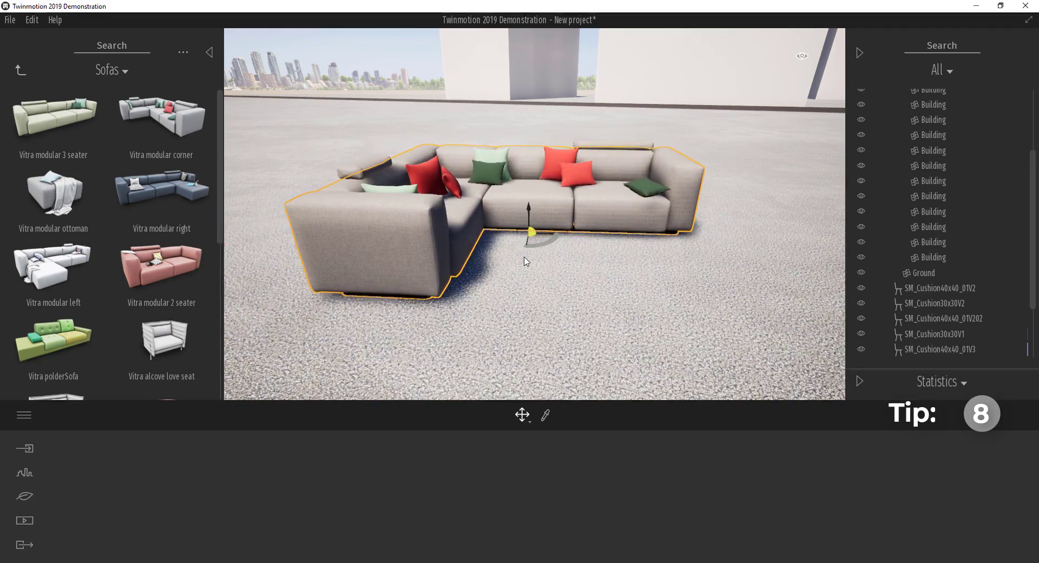
mouse_move(531, 237)
middle_mouse_down("shift")
mouse_move(433, 236)
mouse_move(531, 237)
middle_mouse_up("shift")
left_click(535, 242)
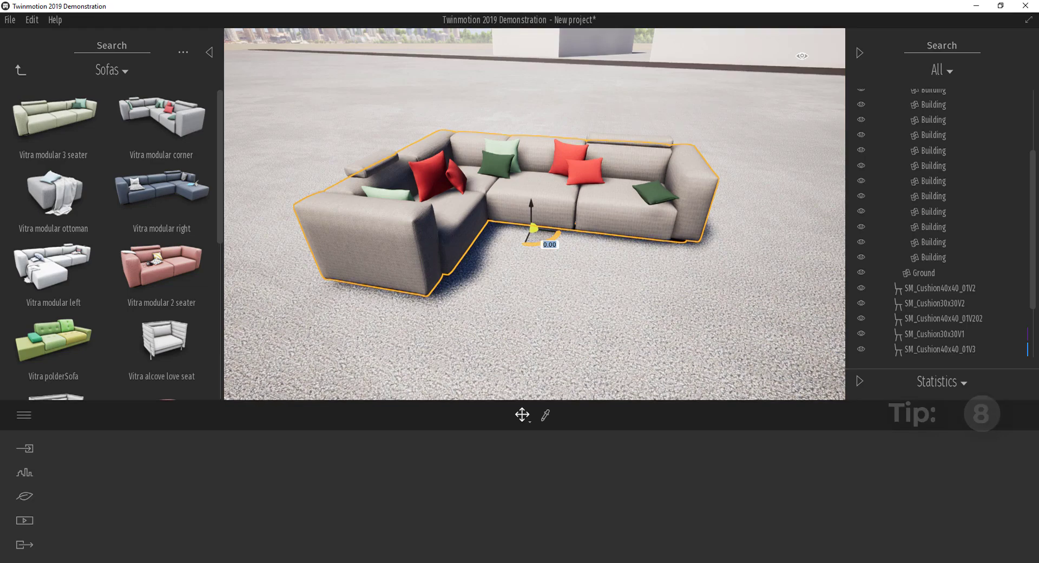
Open the preferences and examine the unit system and export settings.
left_click(10, 20)
mouse_move(25, 25)
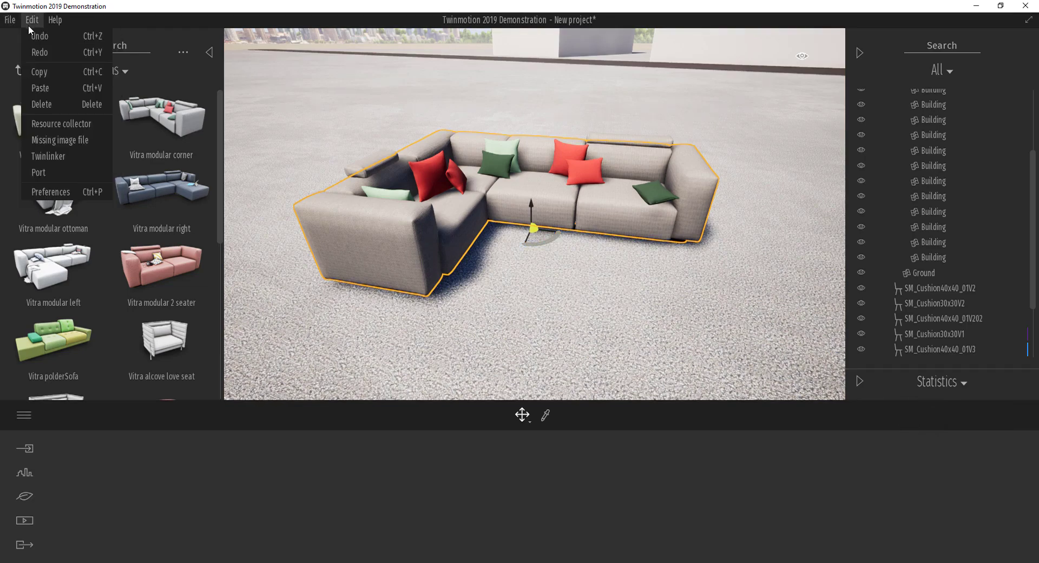
left_click(83, 193)
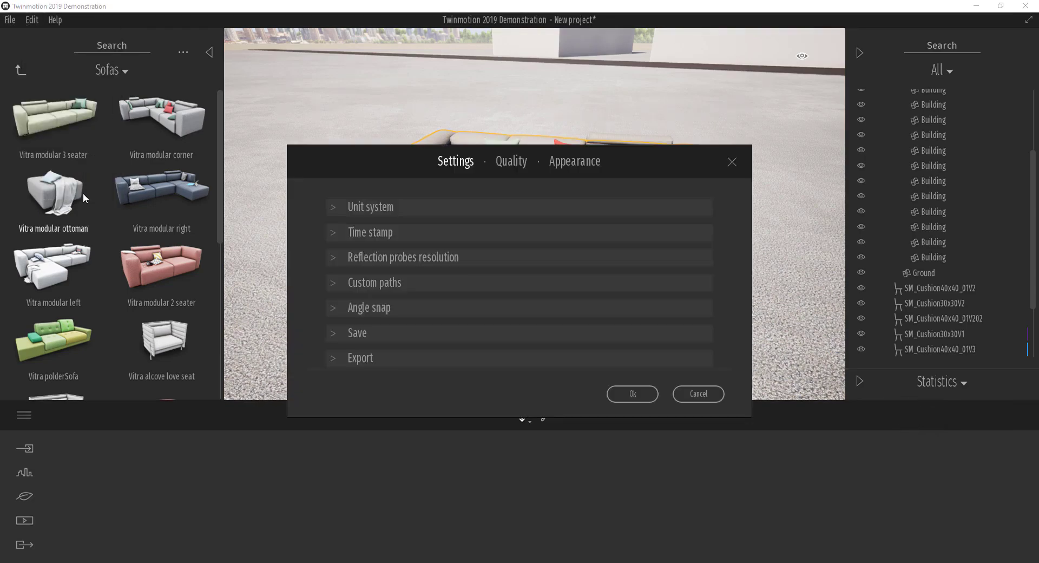
left_click_drag(382, 166, 397, 89)
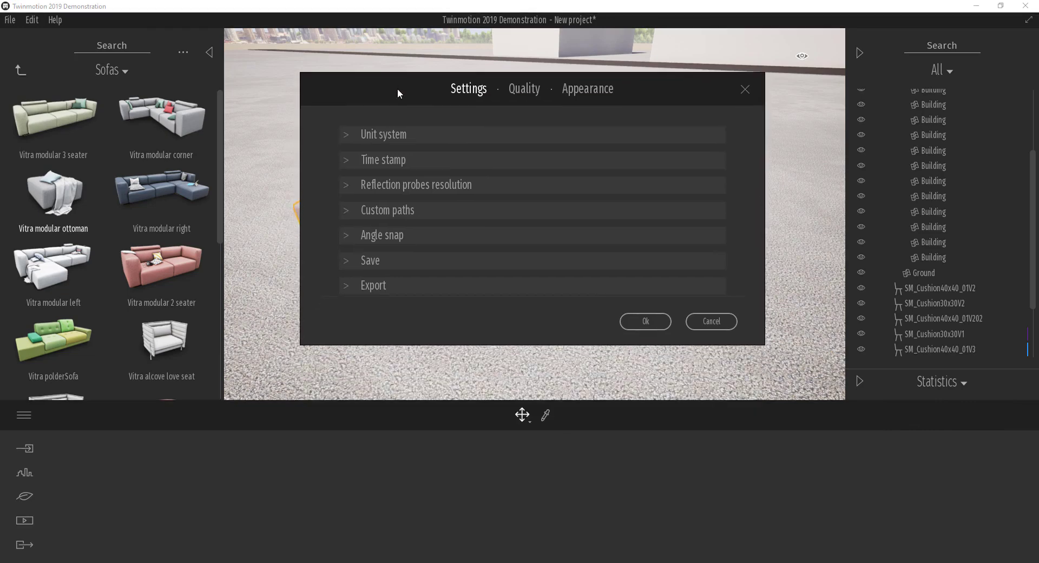
left_click(367, 137)
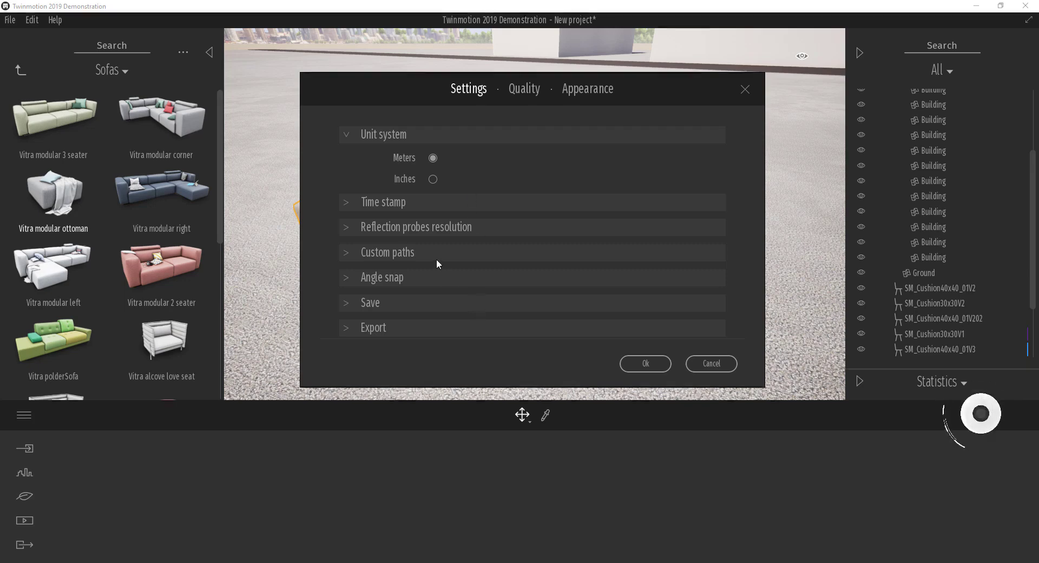
left_click(383, 332)
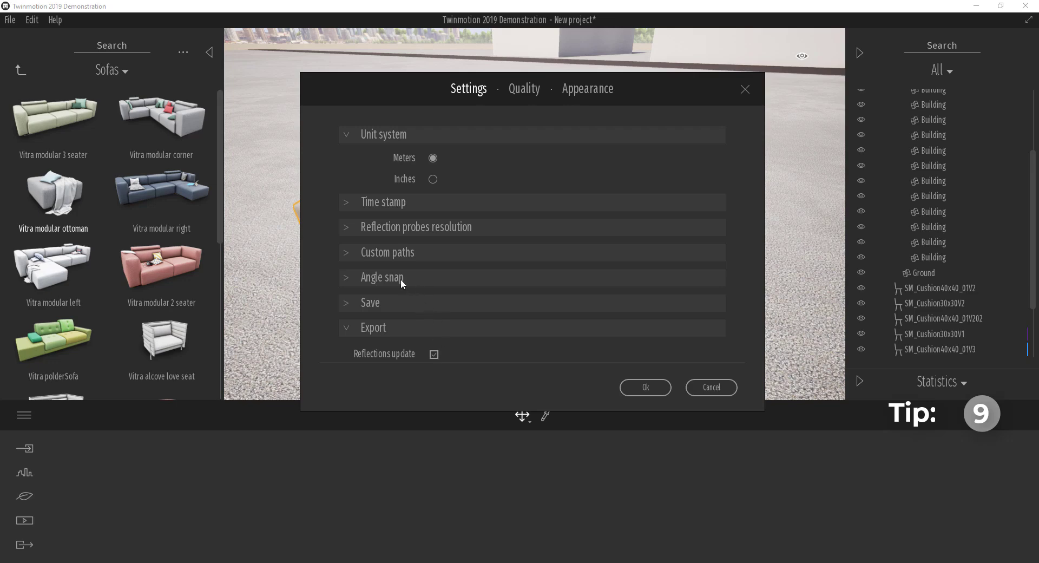
Set the reflection probes resolution to 64 for the viewport and 1024 for export.
left_click(355, 233)
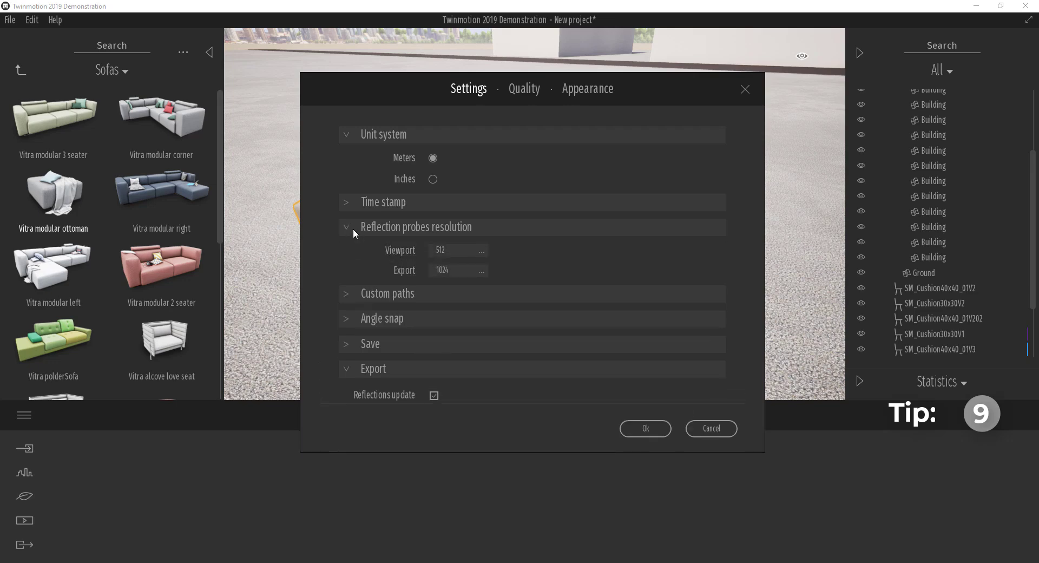
left_click(481, 273)
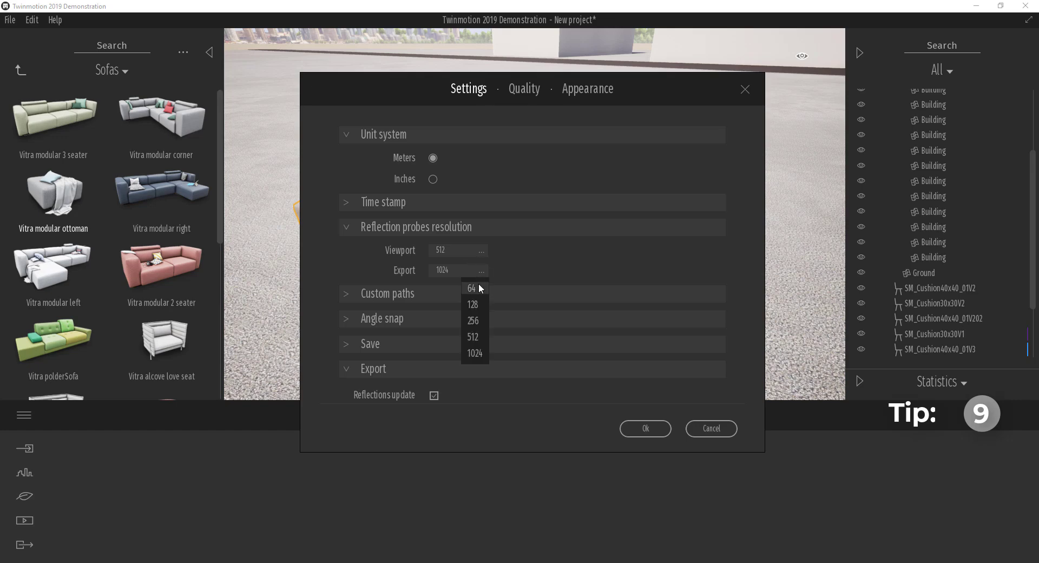
left_click(476, 253)
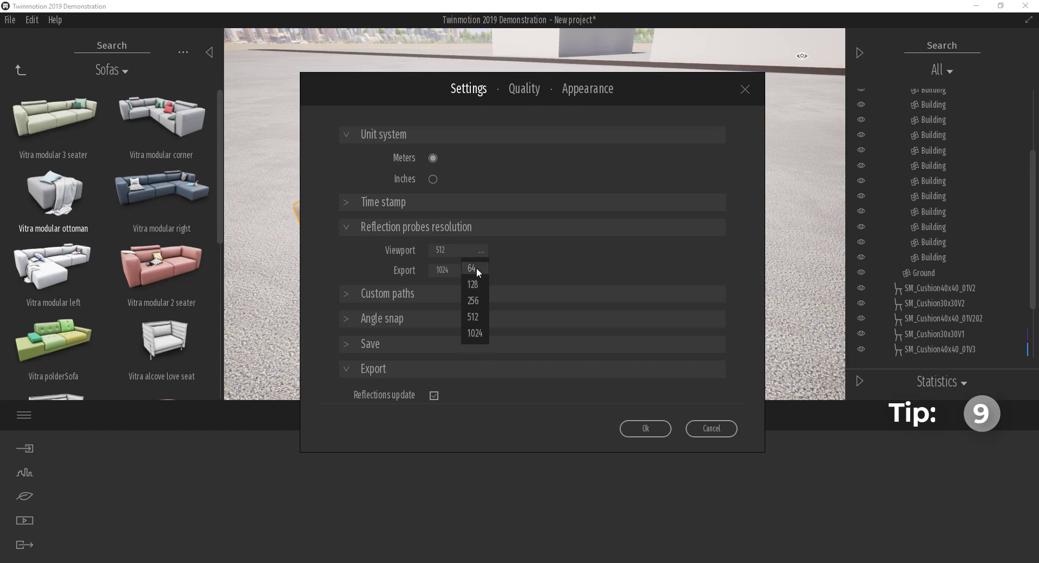
left_click(477, 268)
left_click(478, 271)
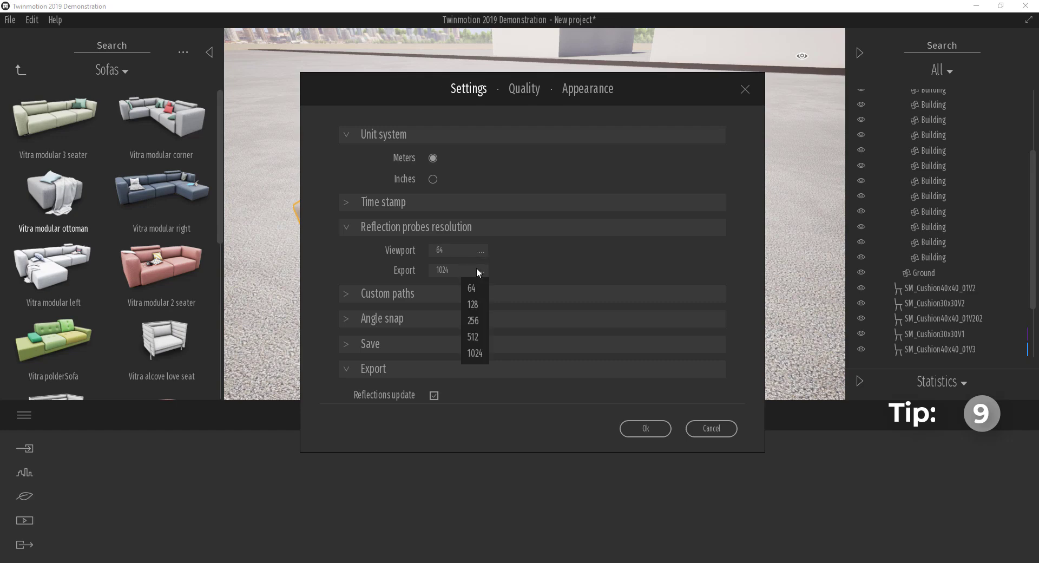
left_click(475, 353)
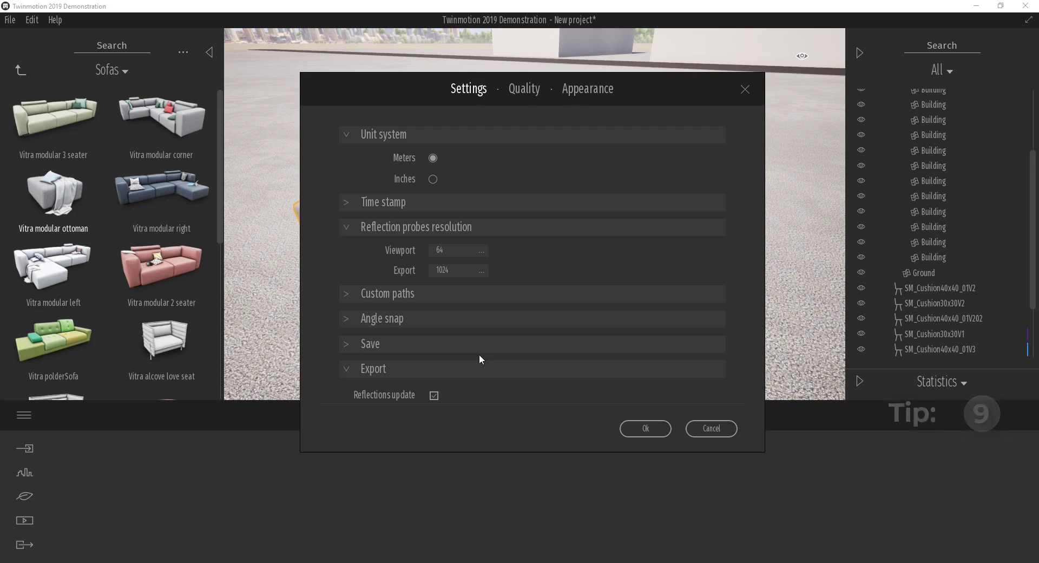
Examine the time stamp, quality and appearance preferences, and dismiss the preferences without applying changes.
left_click(352, 203)
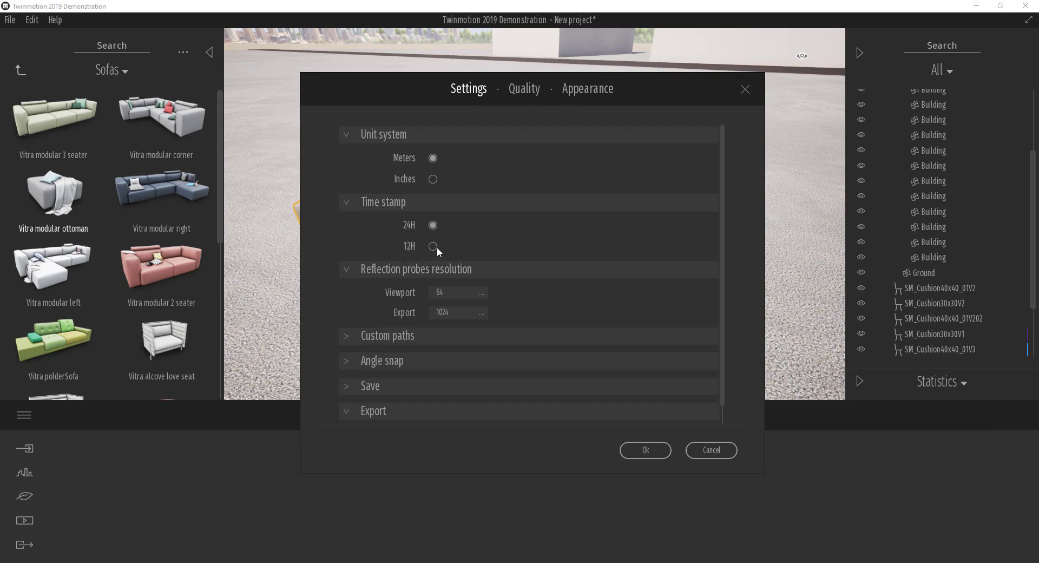
scroll(415, 247, "down", 1)
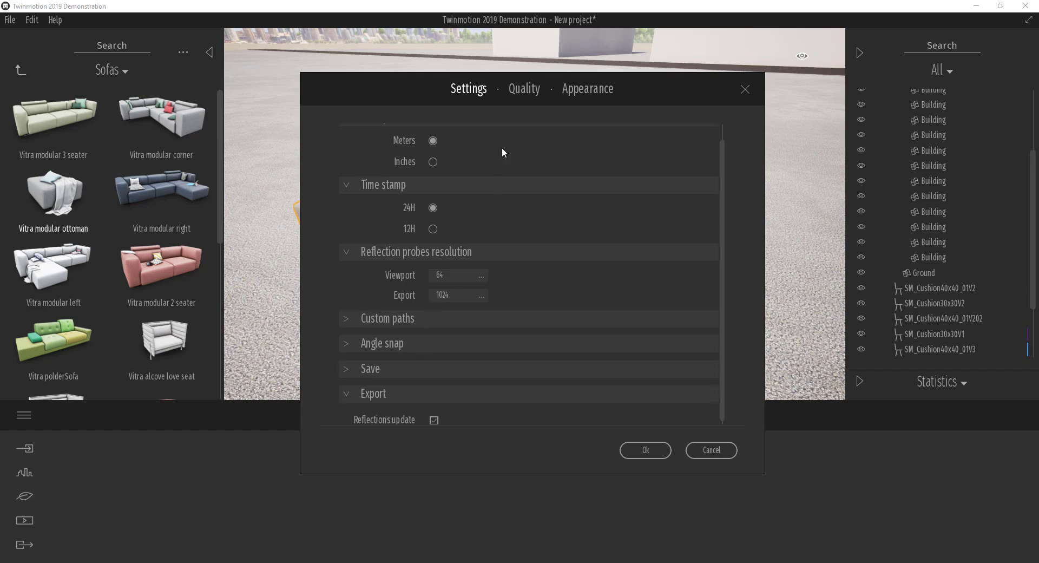
left_click(517, 91)
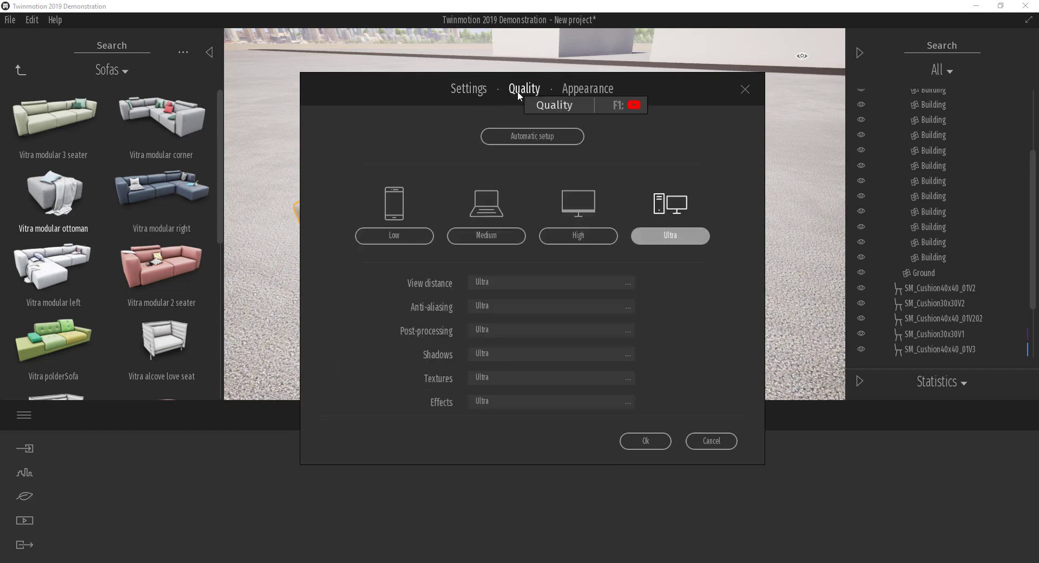
left_click(592, 91)
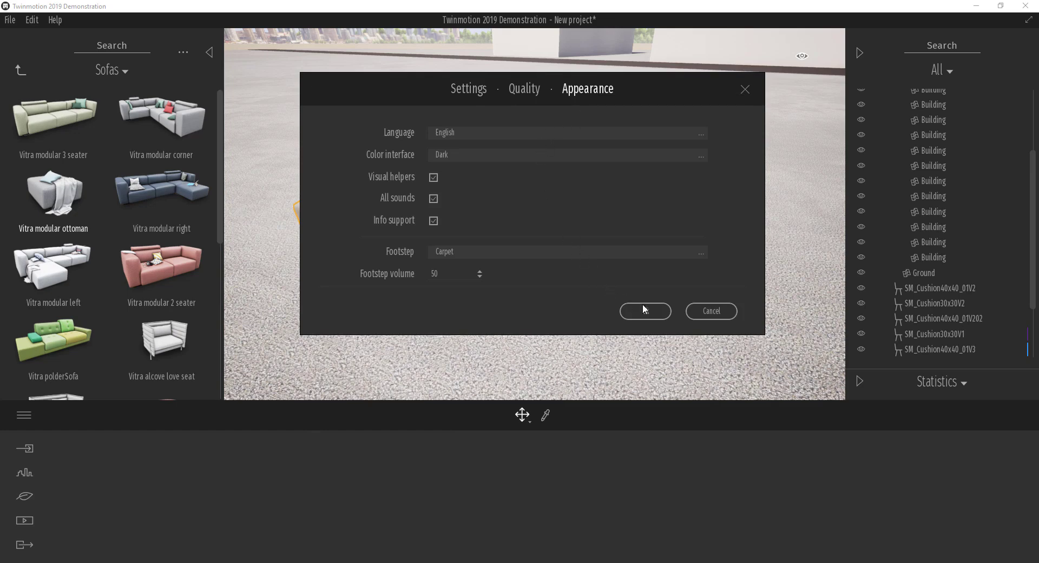
left_click(701, 311)
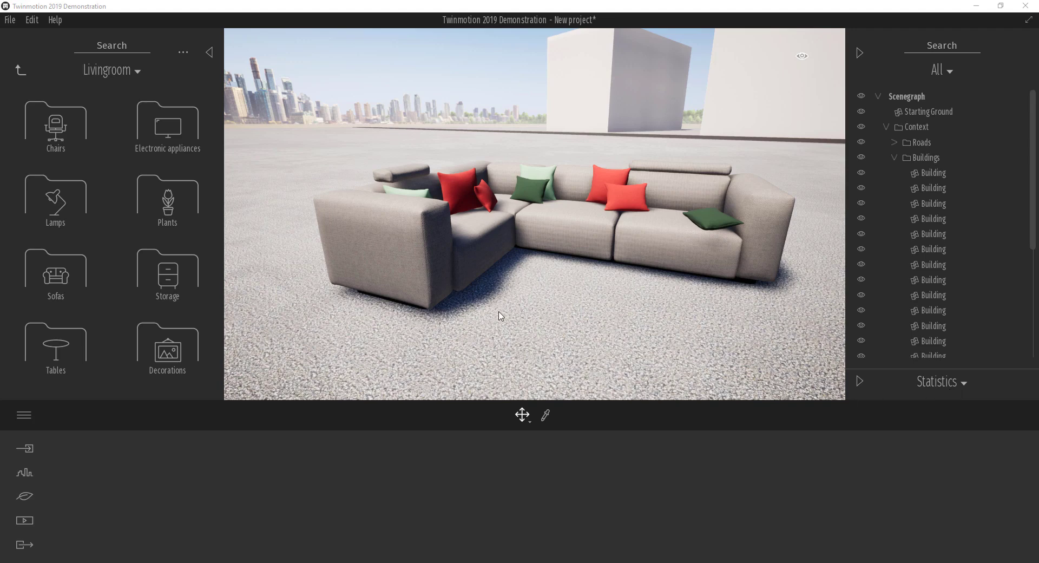
Delete the sofa body while keeping its separated cushions and headrests.
left_click(480, 251)
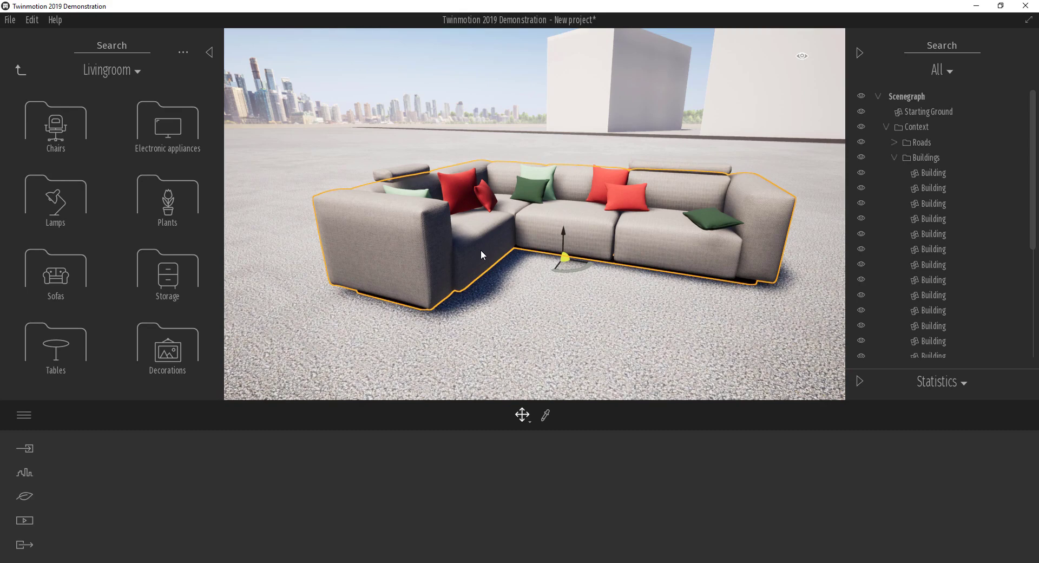
key("Delete")
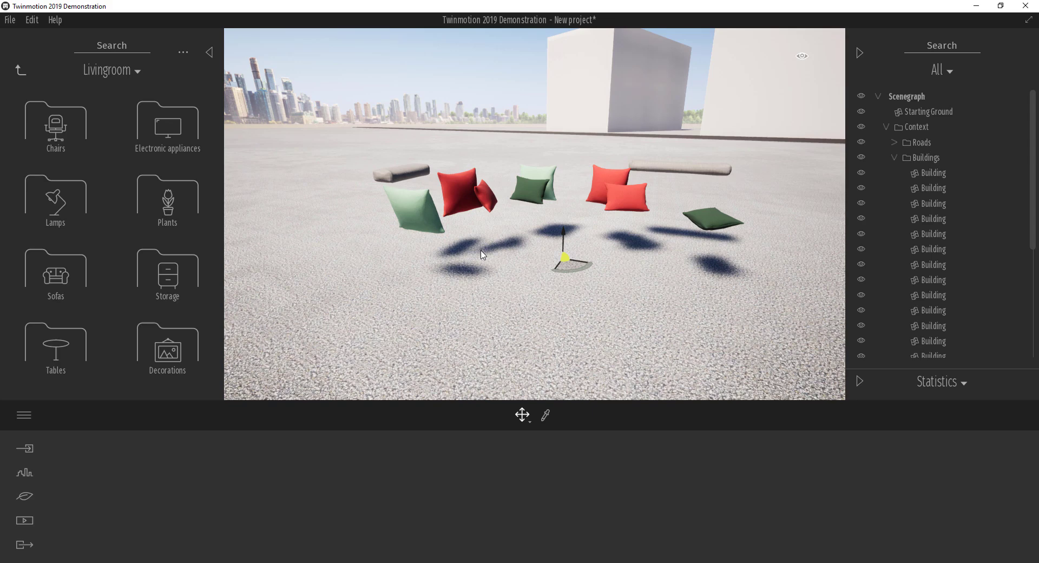
Undo the deletion of the sofa body, and review the standard view presets.
key("ctrl+z")
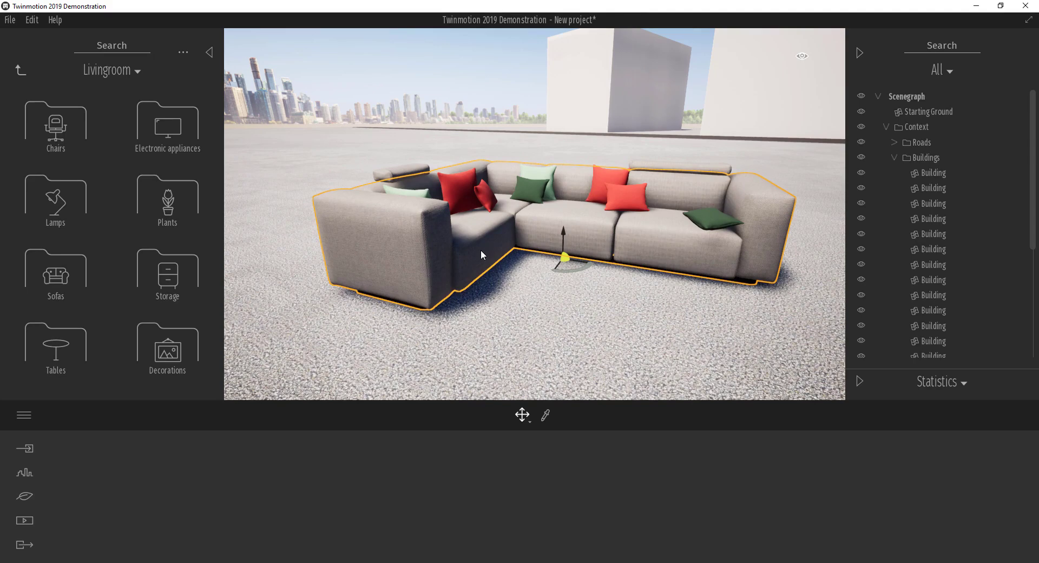
left_click(802, 56)
left_click(738, 113)
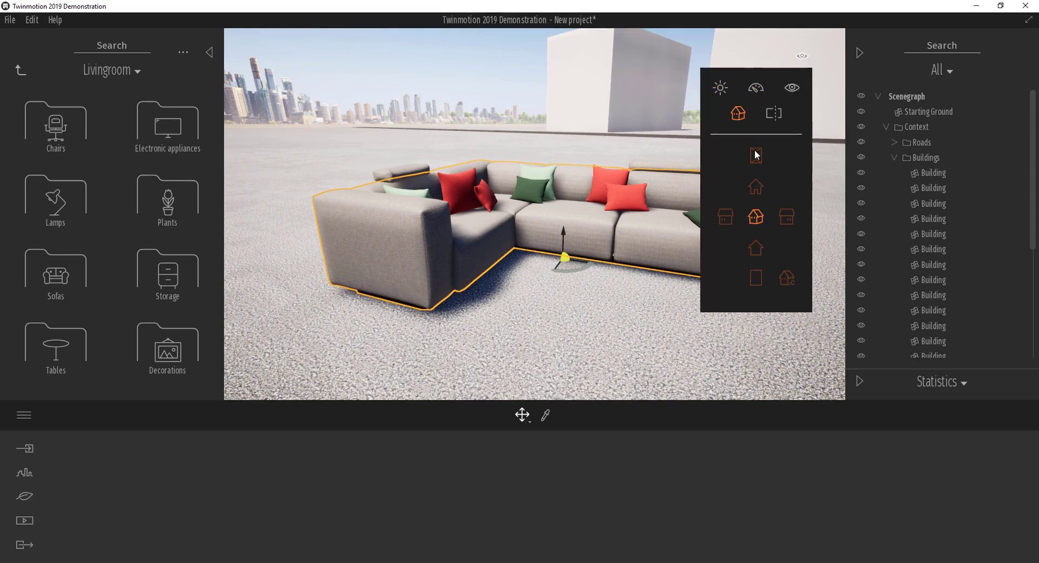
left_click(756, 156)
left_click(803, 56)
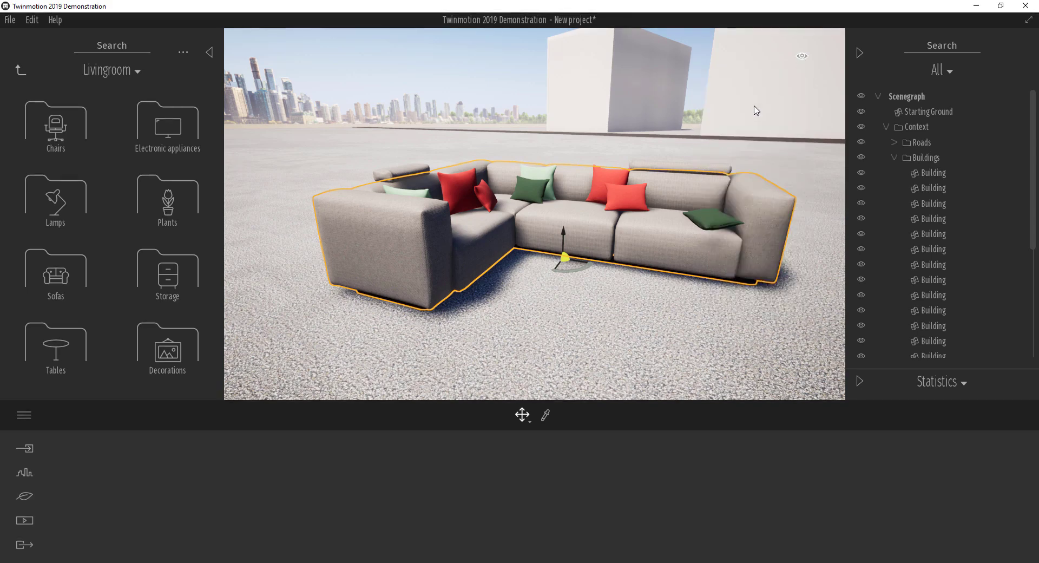
Cycle through the standard orthographic views of the scene and return to the perspective view of the sofa.
key("F3")
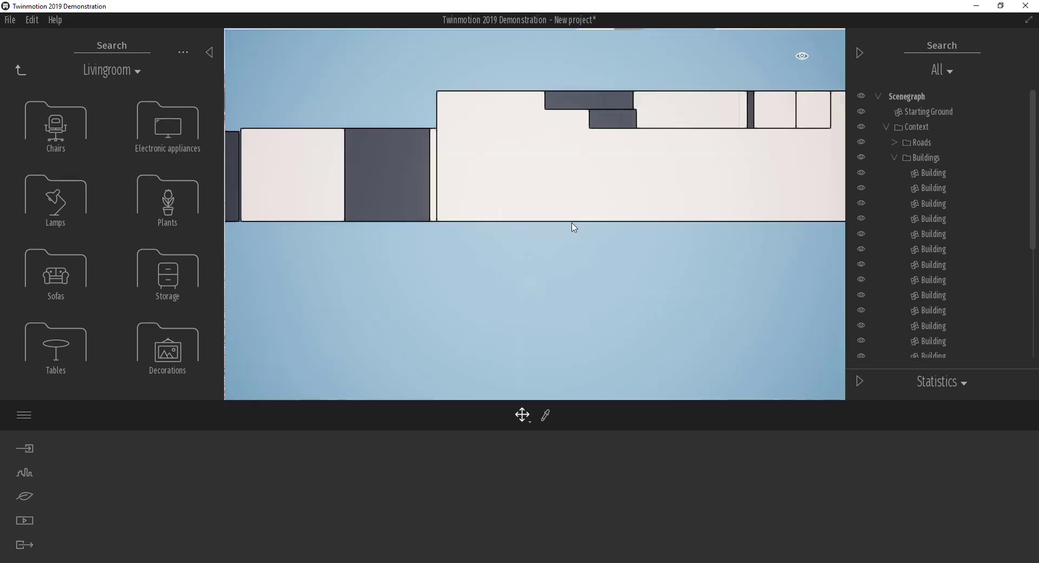
key("F4")
key("F5")
key("F6")
key("F7")
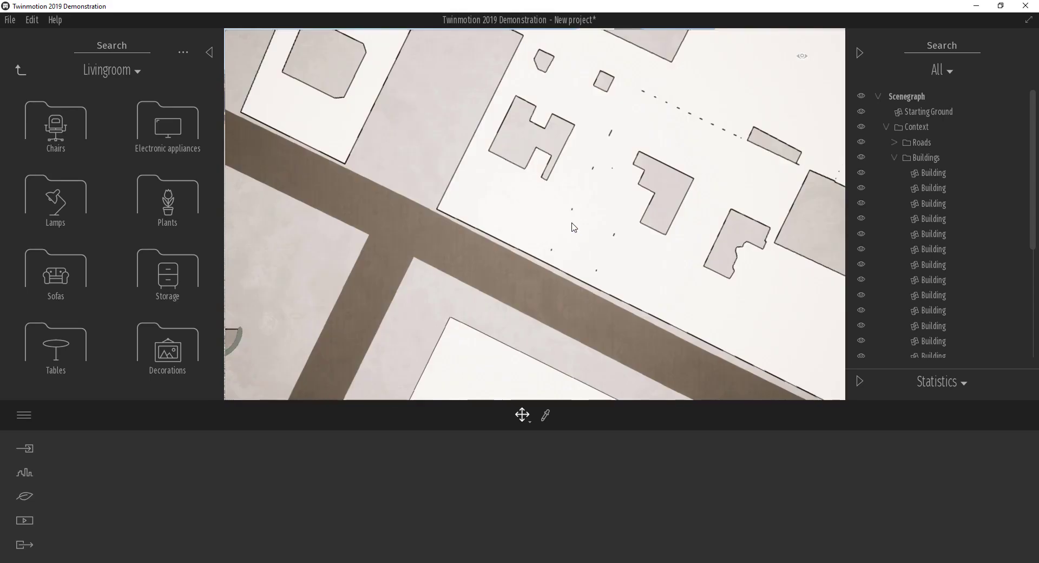
key("F8")
key("F9")
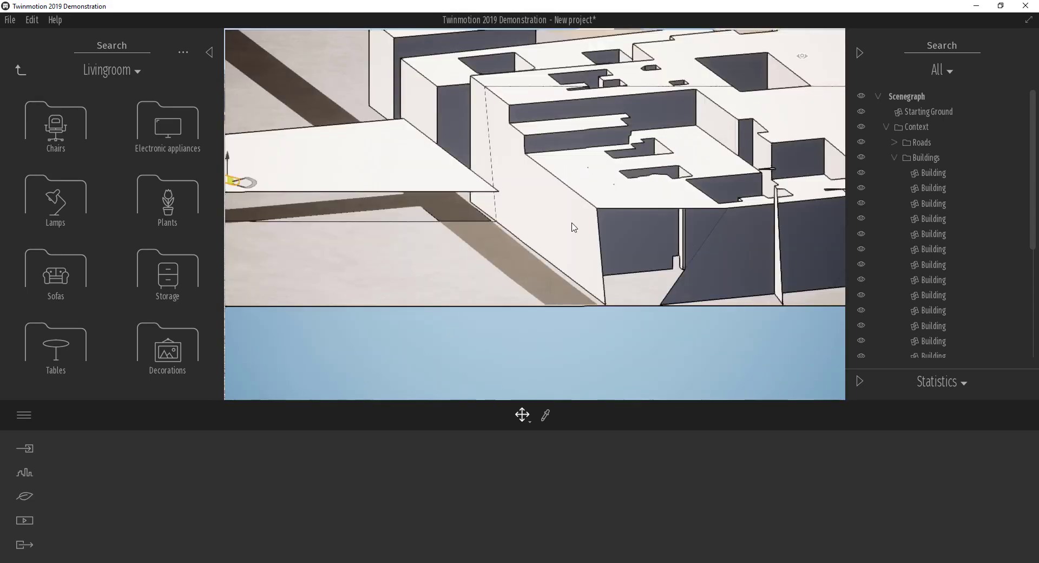
key("1")
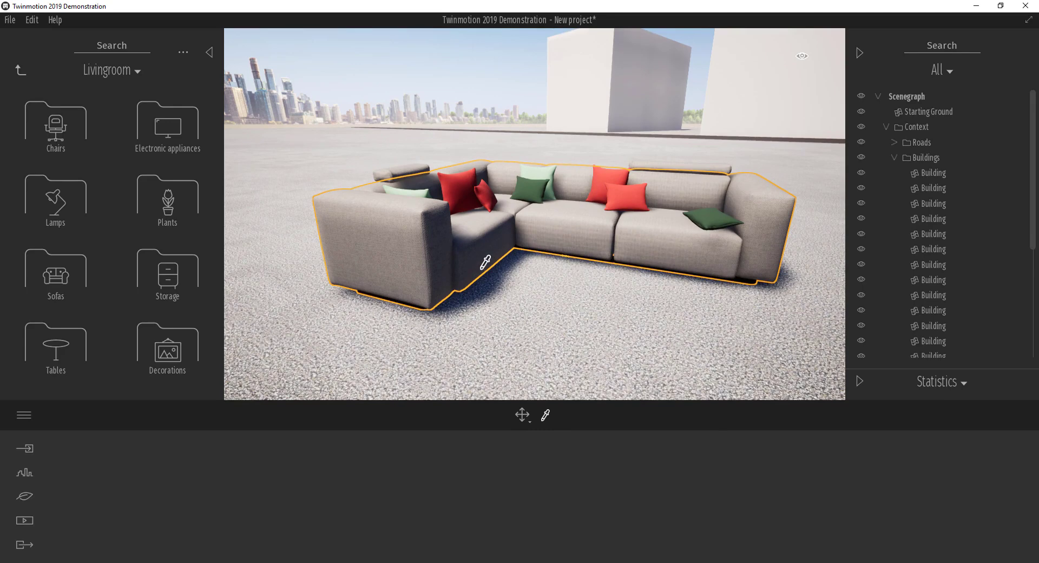
Sample the sofa's fabric with the material picker, return to the move tool and select the ground.
left_click(474, 240)
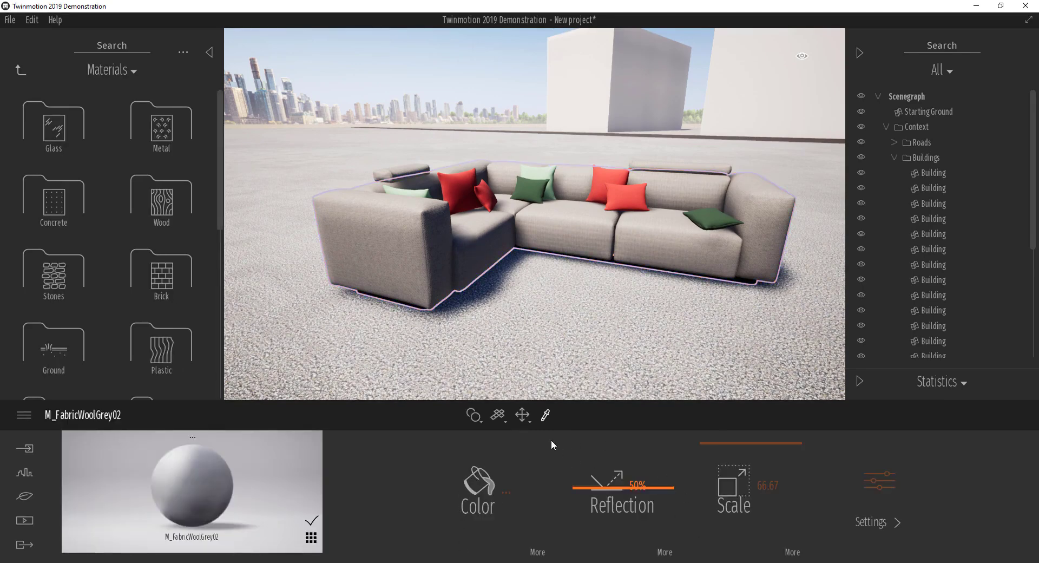
left_click(523, 416)
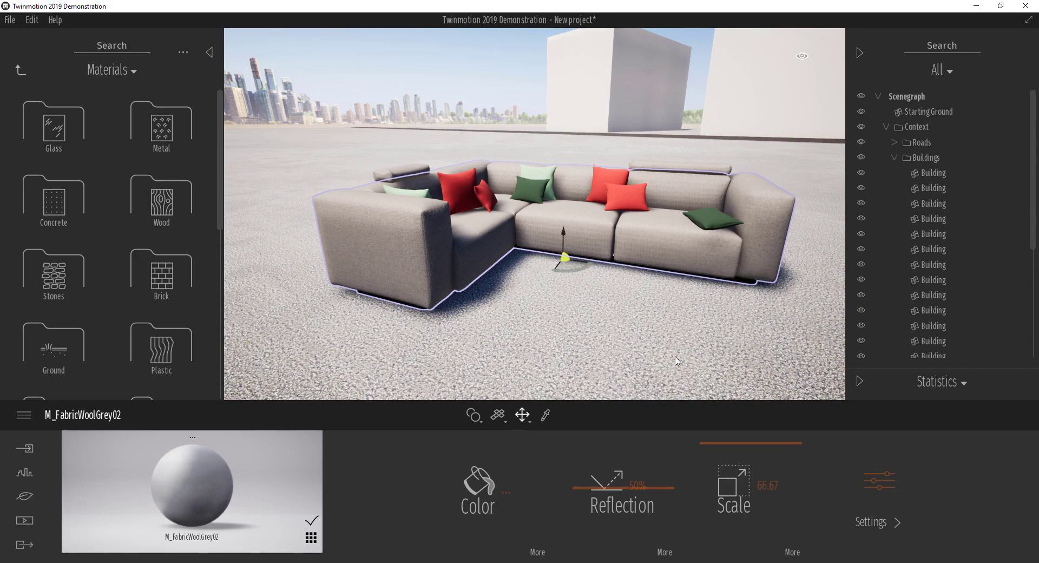
left_click(652, 351)
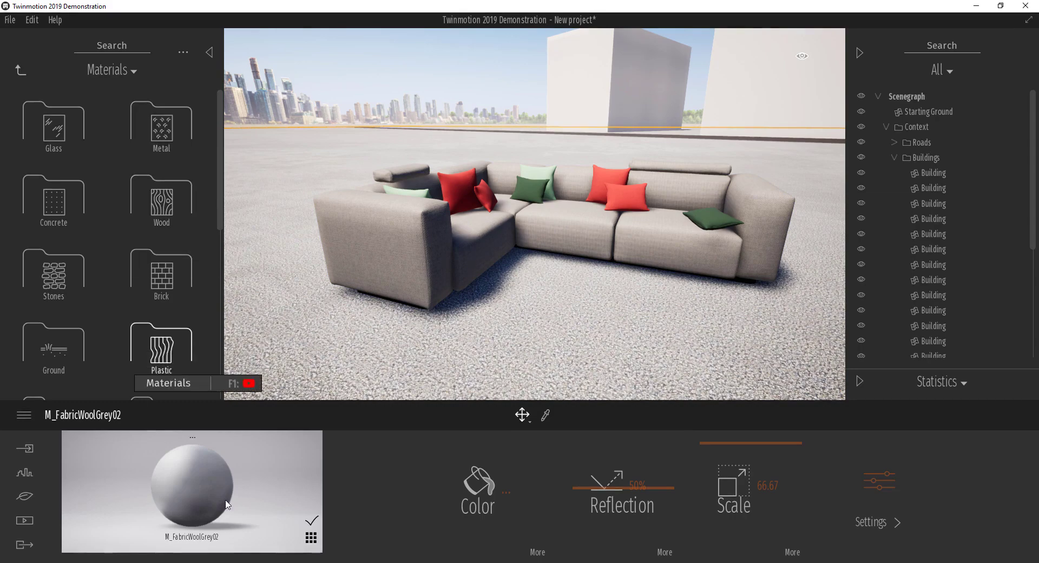
Look at the day time and visibility options in the view settings and switch to the full-screen view.
left_click(803, 58)
left_click(793, 86)
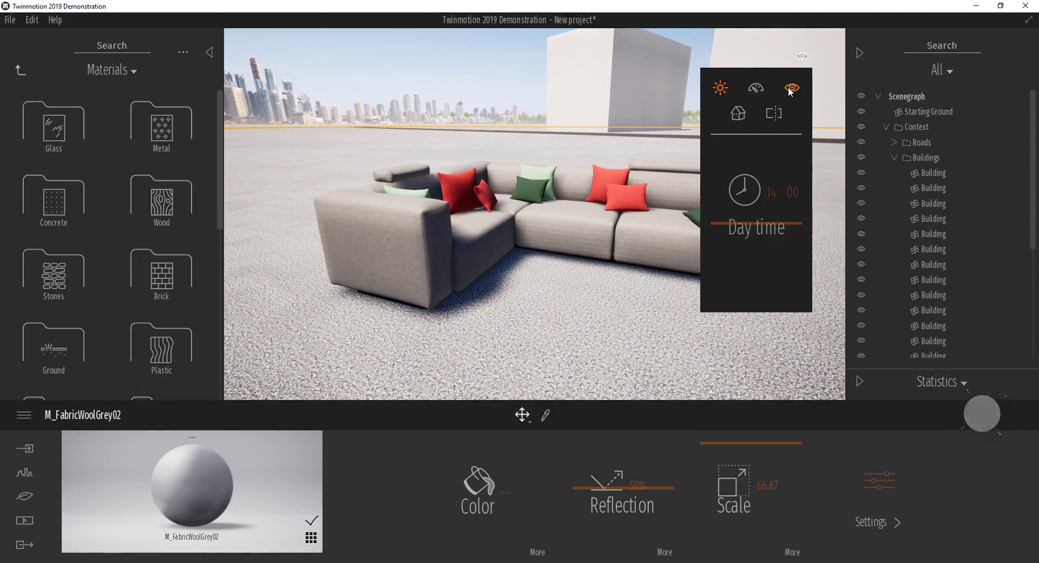
left_click(757, 214)
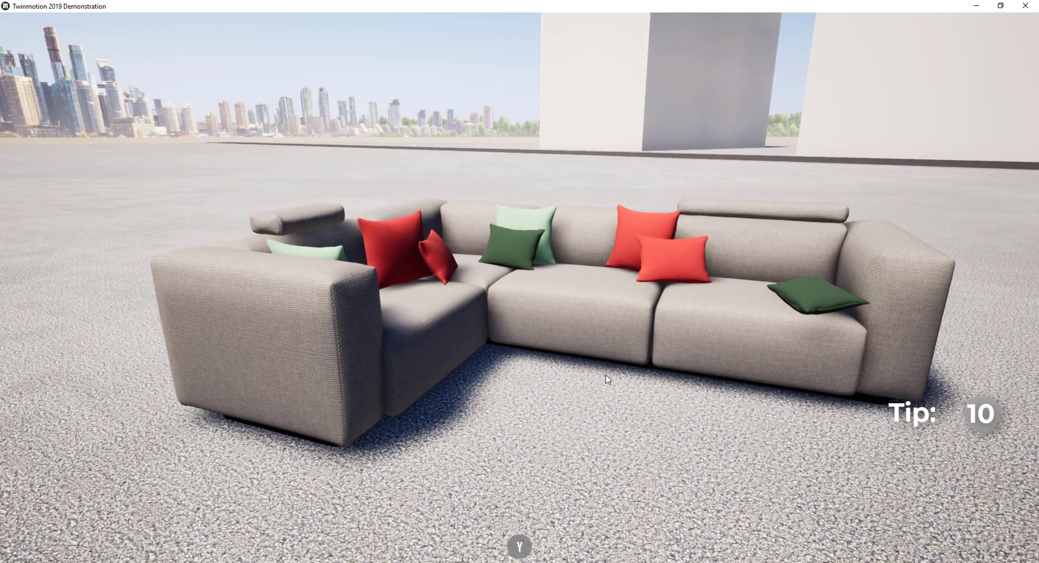
Orbit, zoom and walk around the sofa in full-screen view to examine it from several sides.
middle_click_drag(655, 347, 653, 390, "shift")
scroll(675, 327, "down", 5)
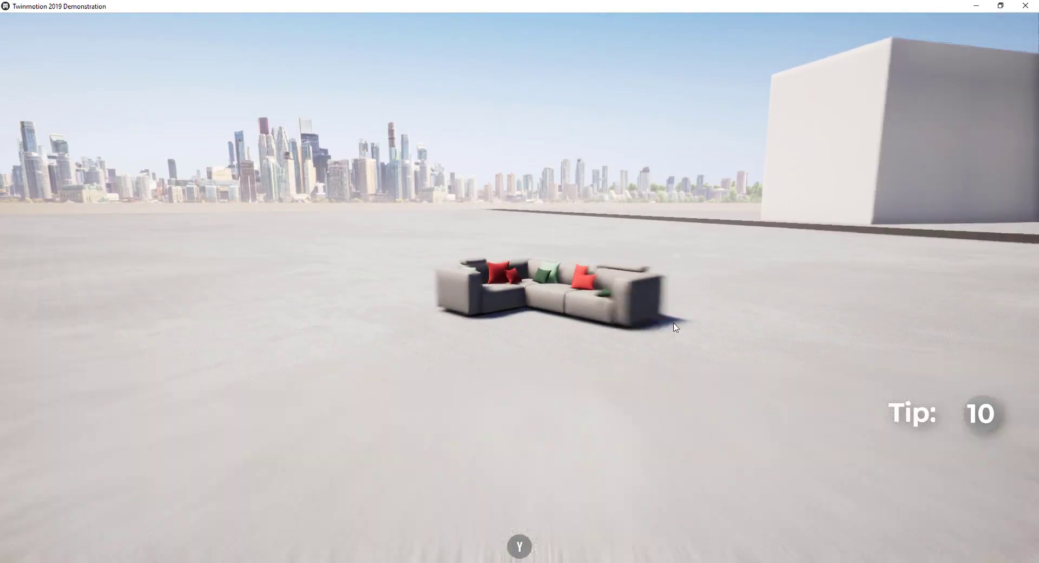
middle_click_drag(685, 317, 741, 320, "shift")
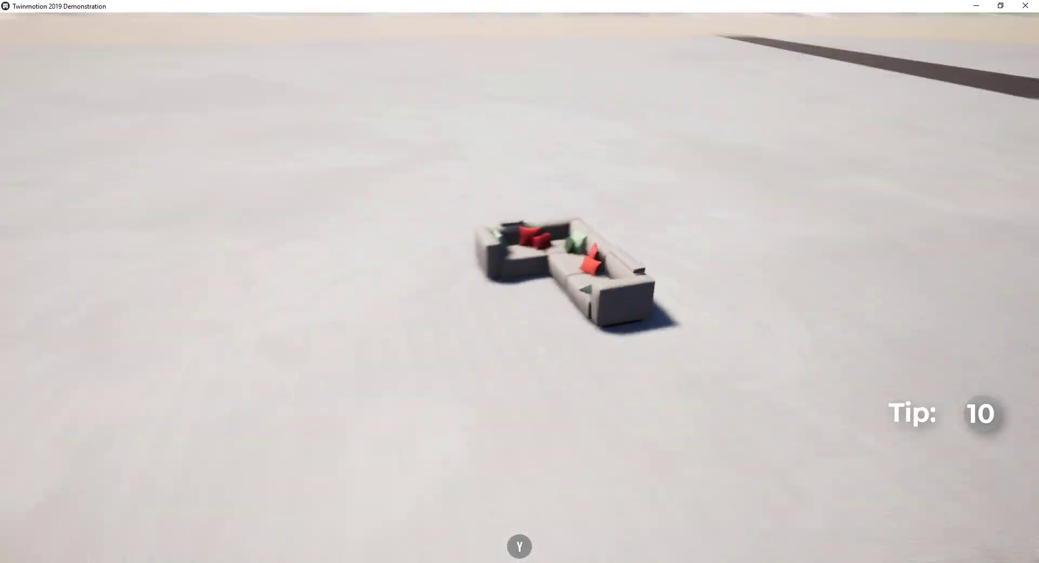
scroll(741, 325, "up", 2)
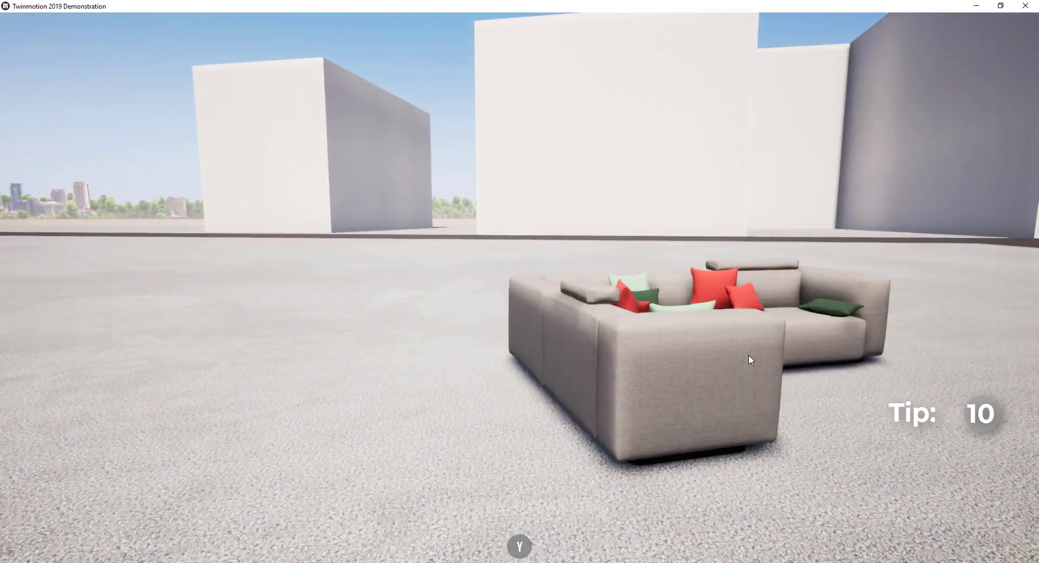
middle_click_drag(750, 357, 770, 367, "shift")
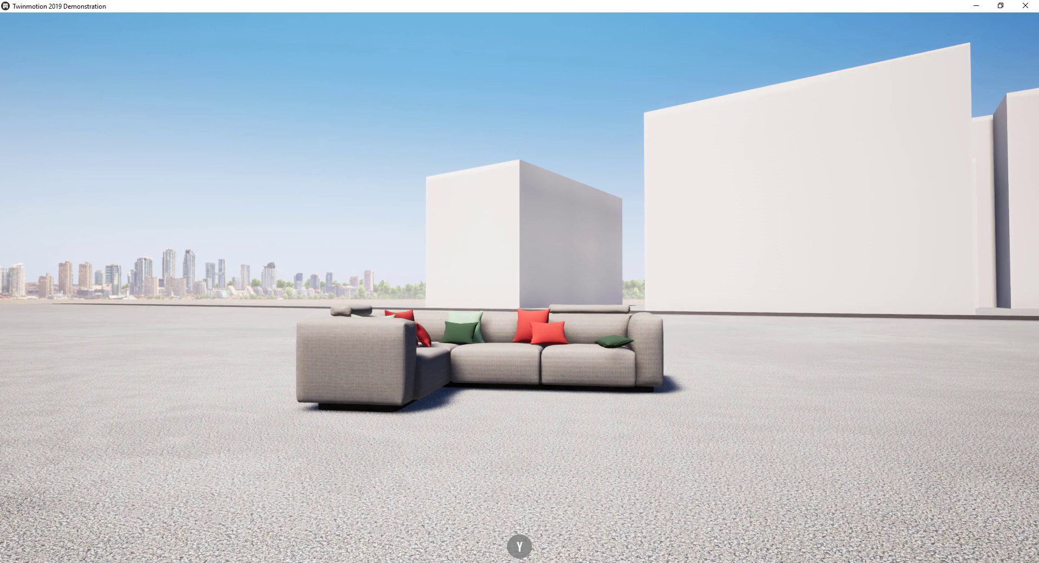
key("w")
key("w")
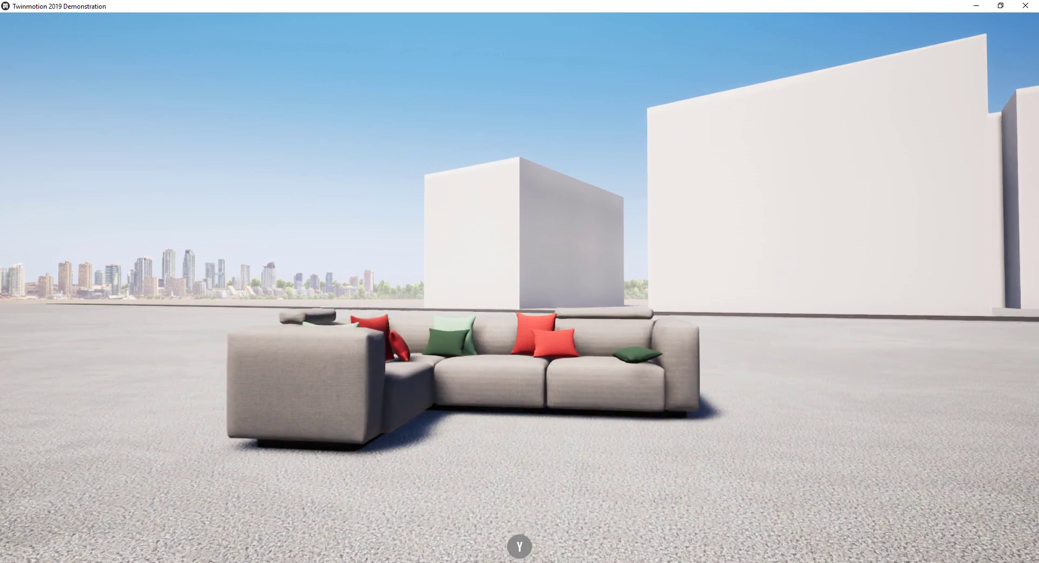
middle_click_drag(641, 389, 547, 414, "shift")
scroll(519, 428, "up", 2)
scroll(528, 430, "down", 2)
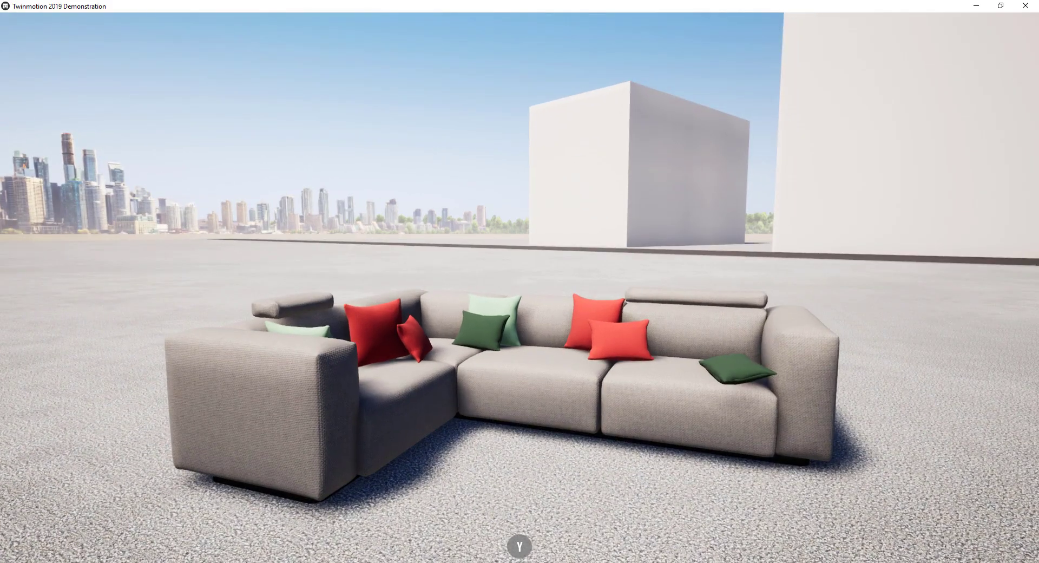